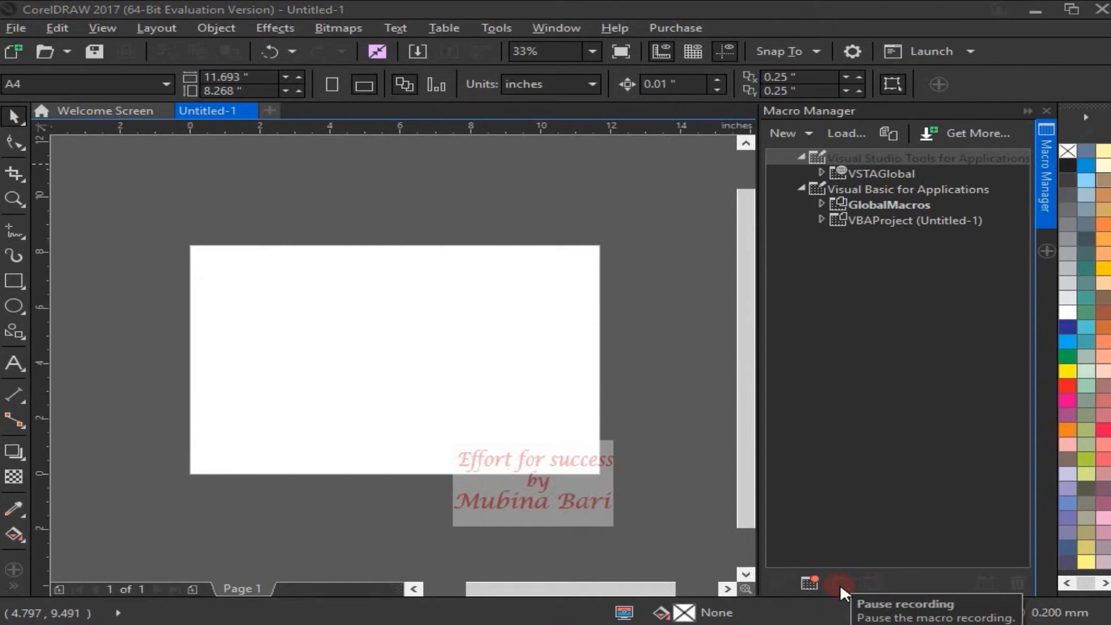
{"action": "left_click", "coordinate": [869, 582]}
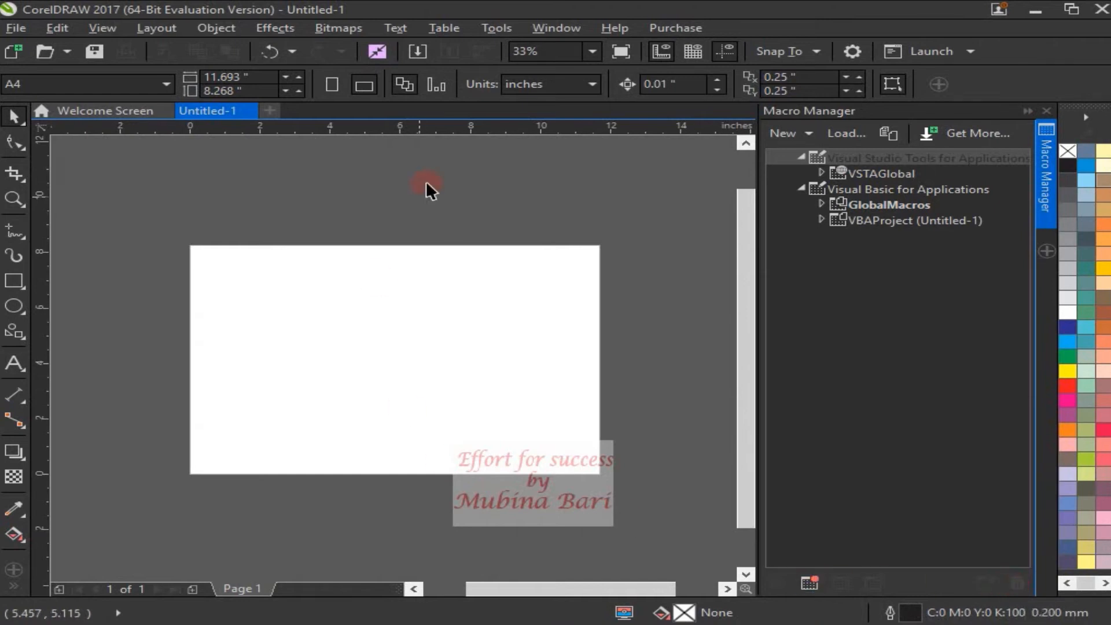
{"action": "left_click", "coordinate": [491, 23]}
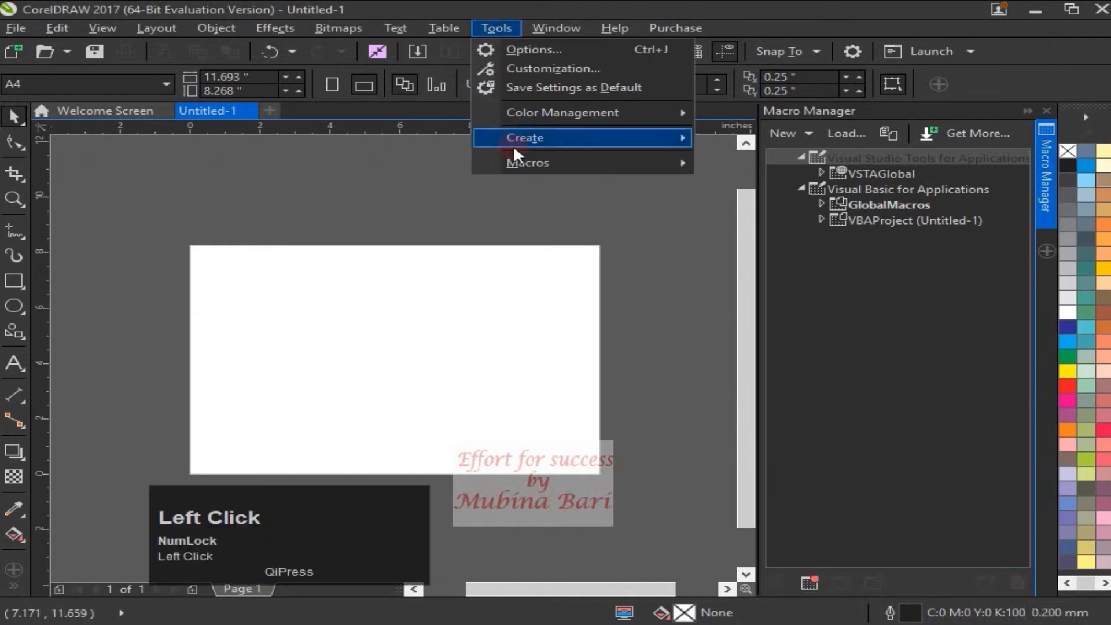
{"action": "mouse_move", "coordinate": [517, 163]}
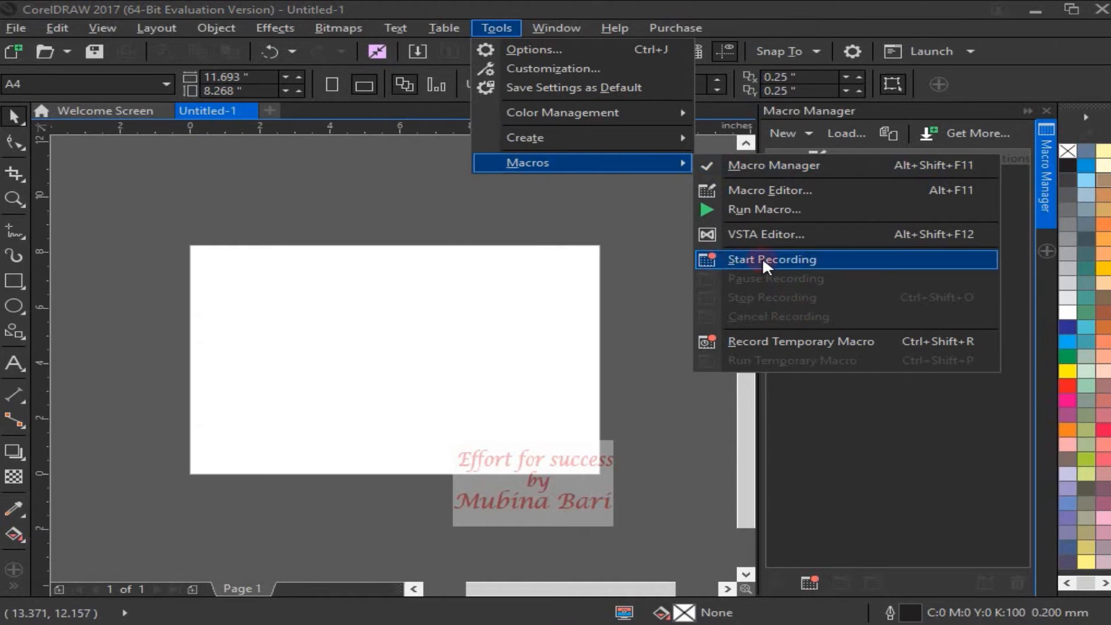
Draw a rectangle about 3.65 × 2.68 inches near the page's upper-left corner.
{"action": "left_click", "coordinate": [12, 282]}
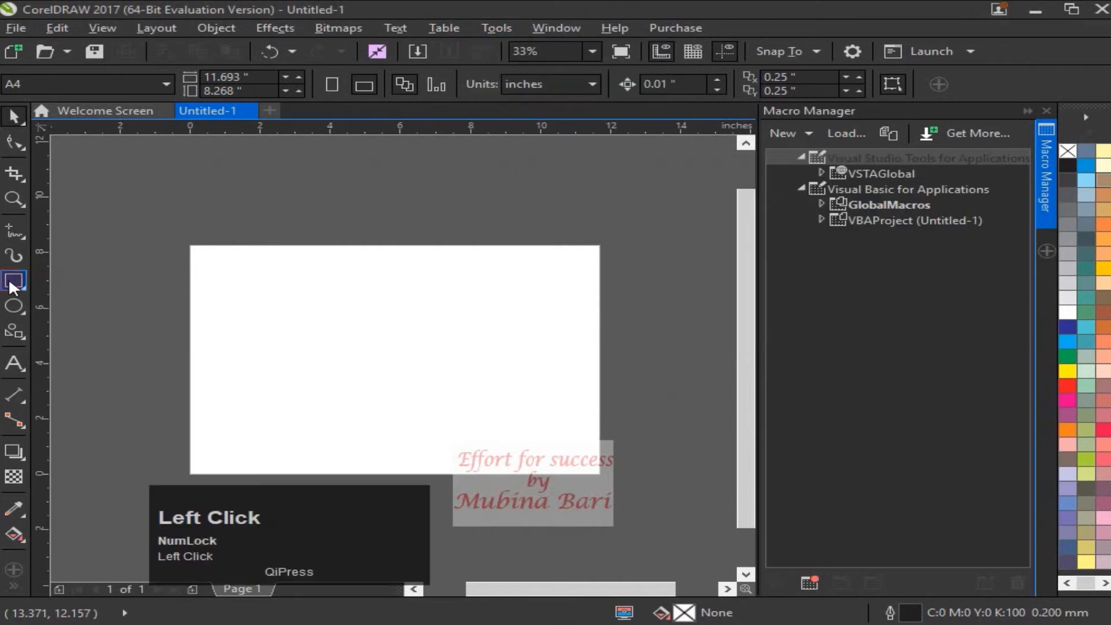
{"action": "left_click_drag", "start_coordinate": [203, 260], "coordinate": [332, 334]}
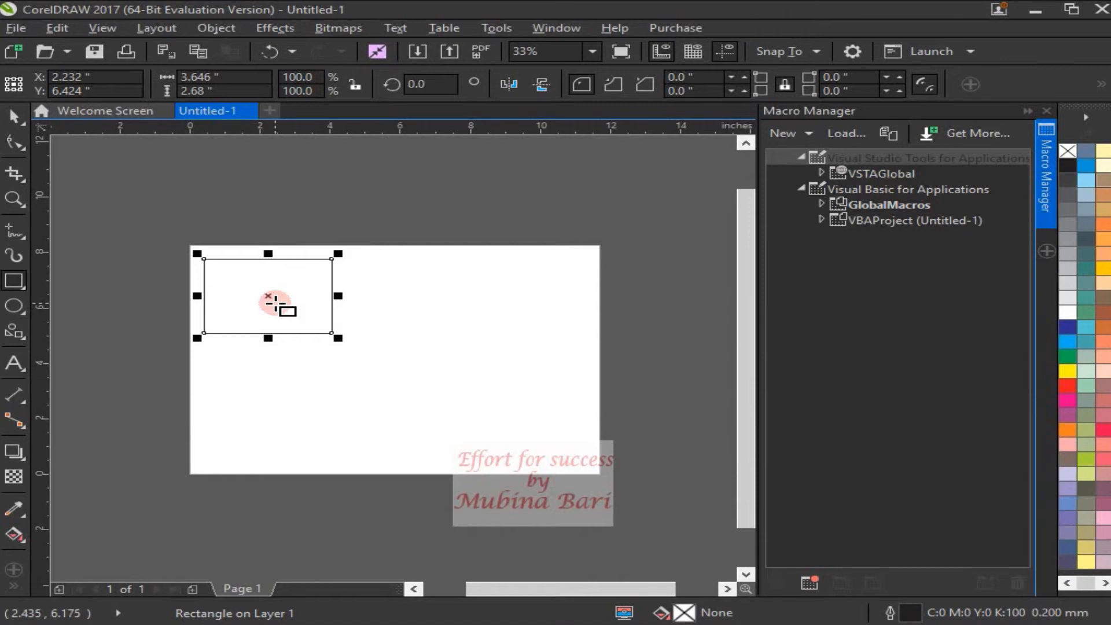
{"action": "left_click", "coordinate": [8, 123]}
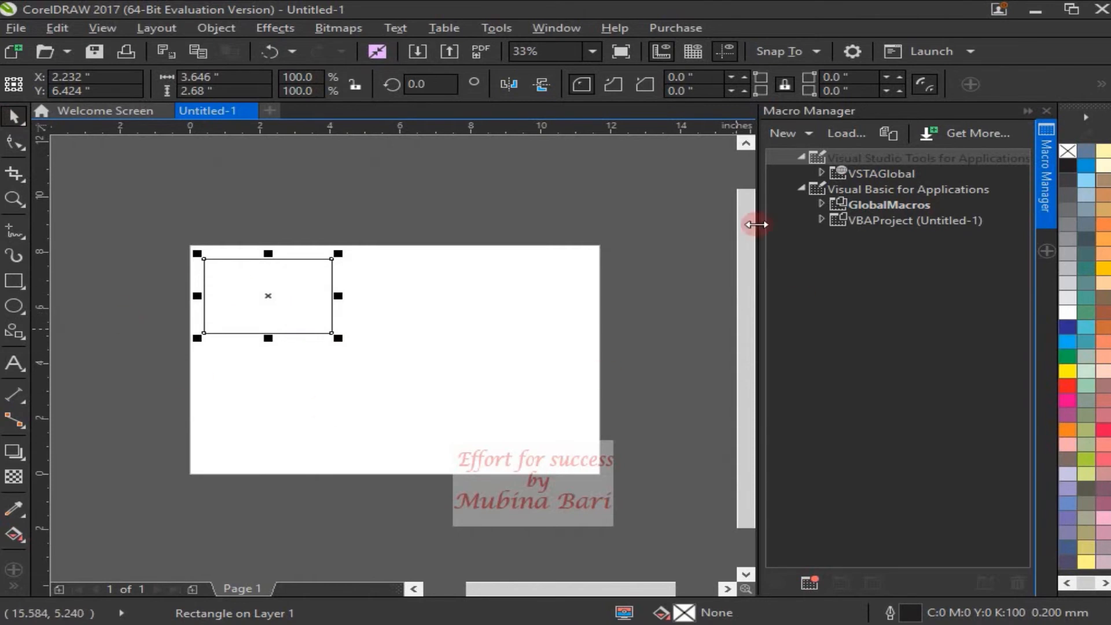
Start recording a macro named "copy" and store it in GlobalMacros.
{"action": "left_click", "coordinate": [491, 35]}
{"action": "mouse_move", "coordinate": [535, 168]}
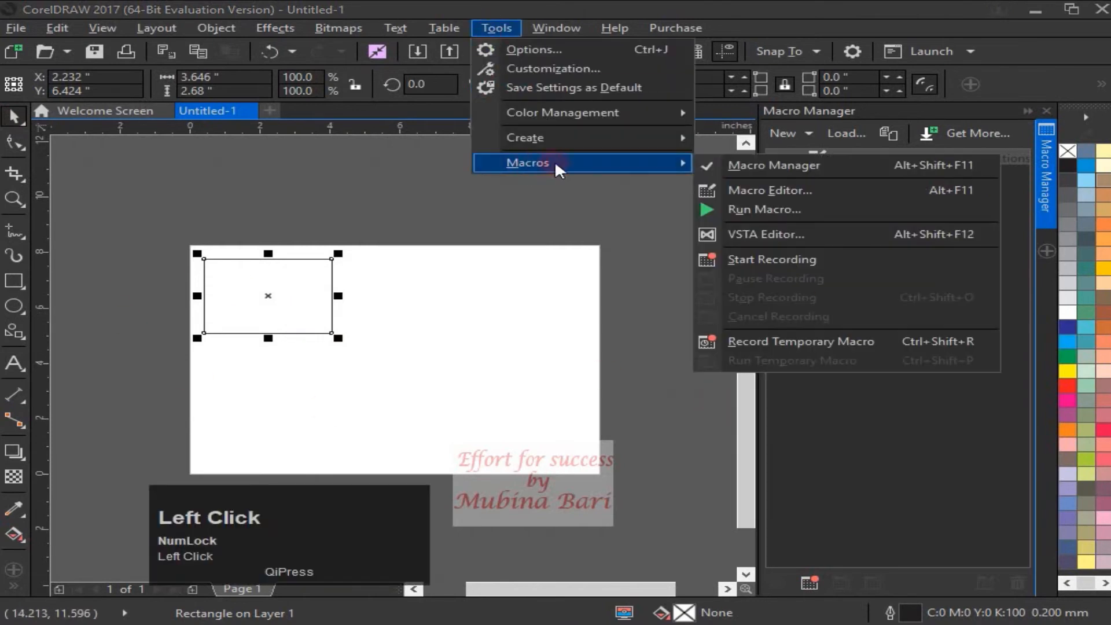
{"action": "left_click", "coordinate": [767, 266]}
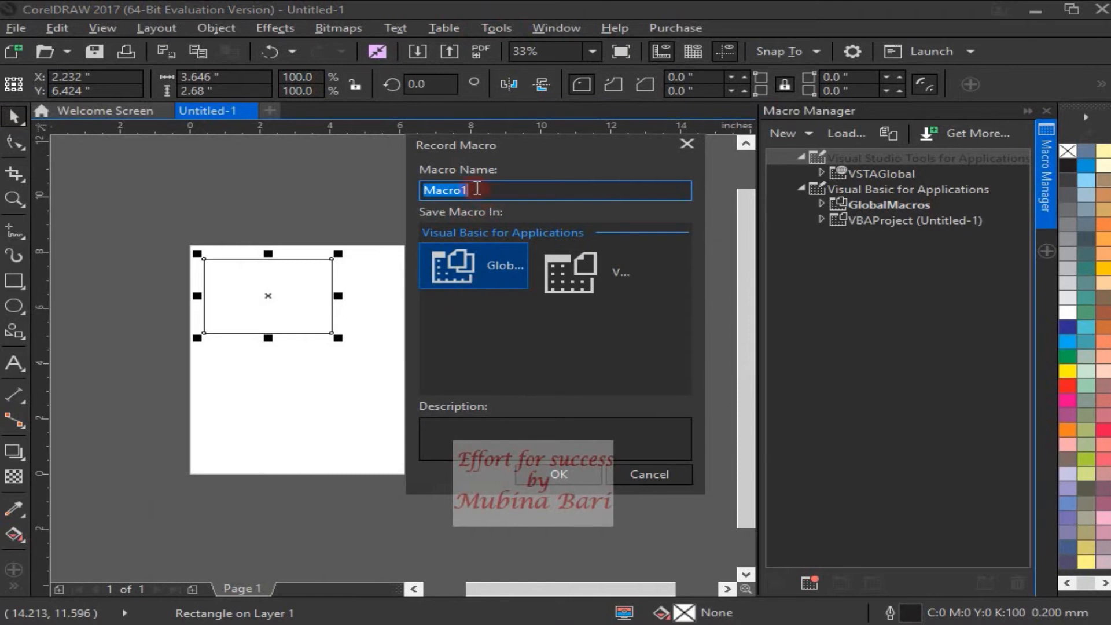
{"action": "key", "text": "BackSpace"}
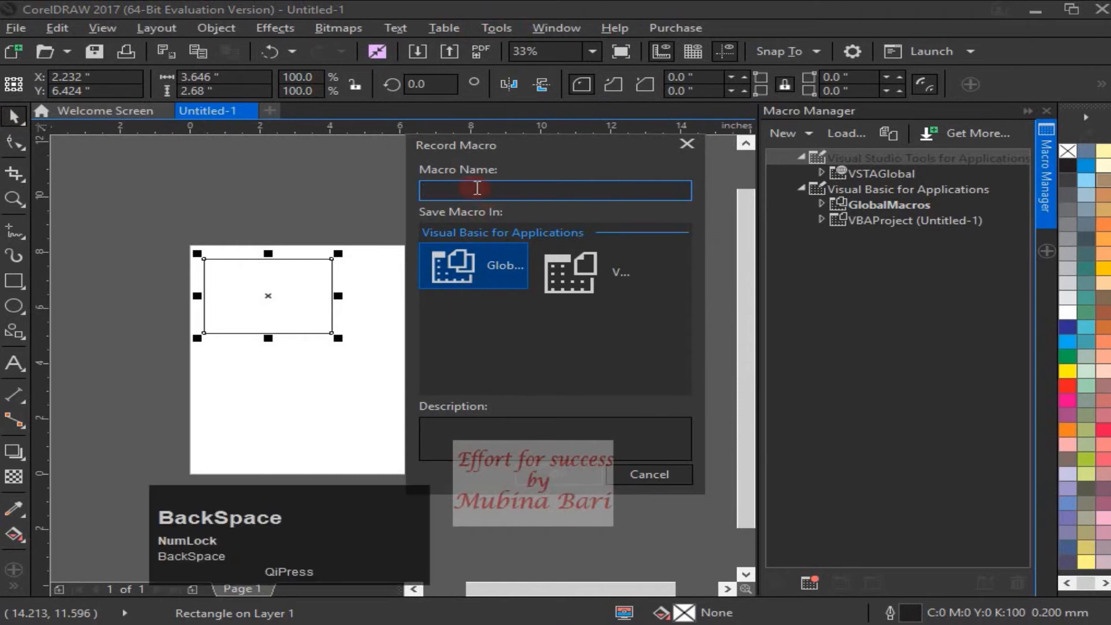
{"action": "type", "text": "copy"}
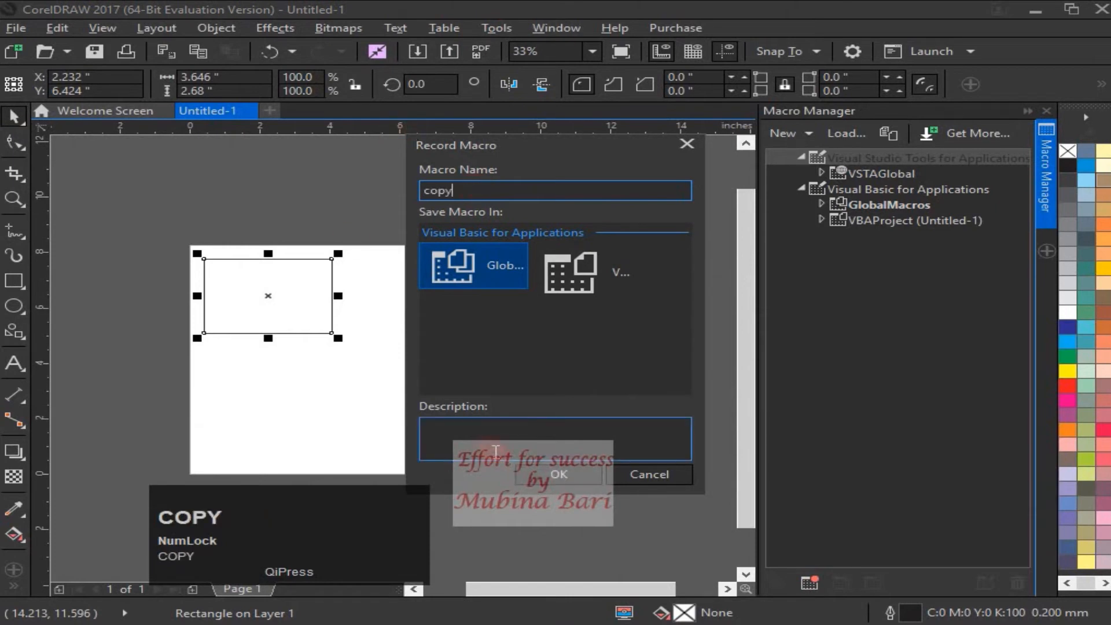
{"action": "left_click", "coordinate": [544, 479]}
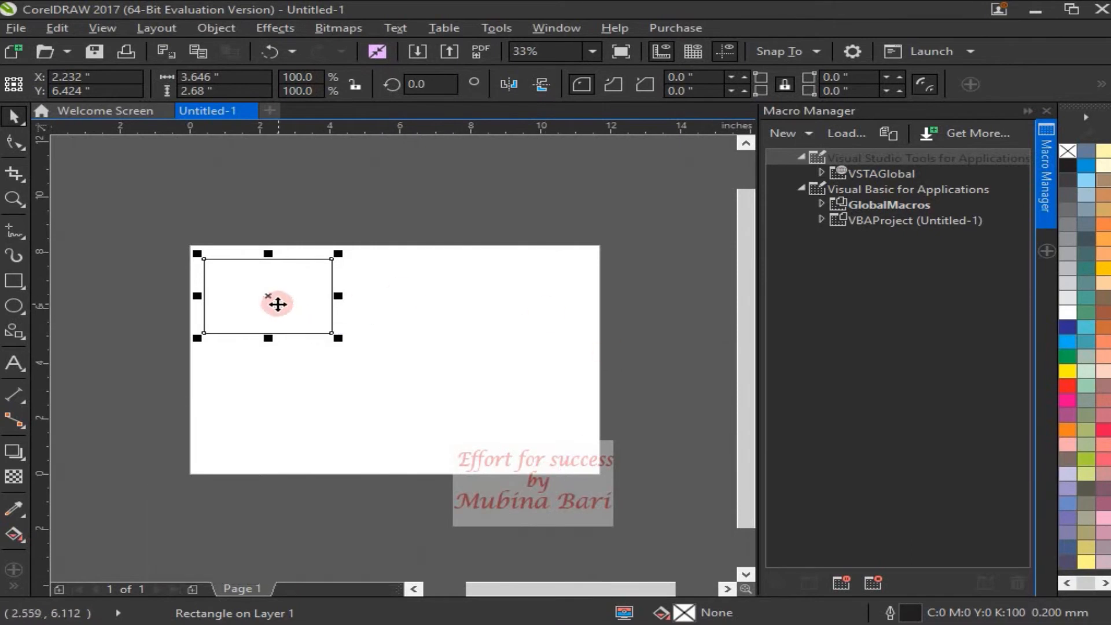
Copy the rectangle horizontally beside itself and repeat the duplication to make a row of three.
{"action": "left_click_drag", "start_coordinate": [271, 297], "coordinate": [403, 297]}
{"action": "right_click", "coordinate": [404, 299]}
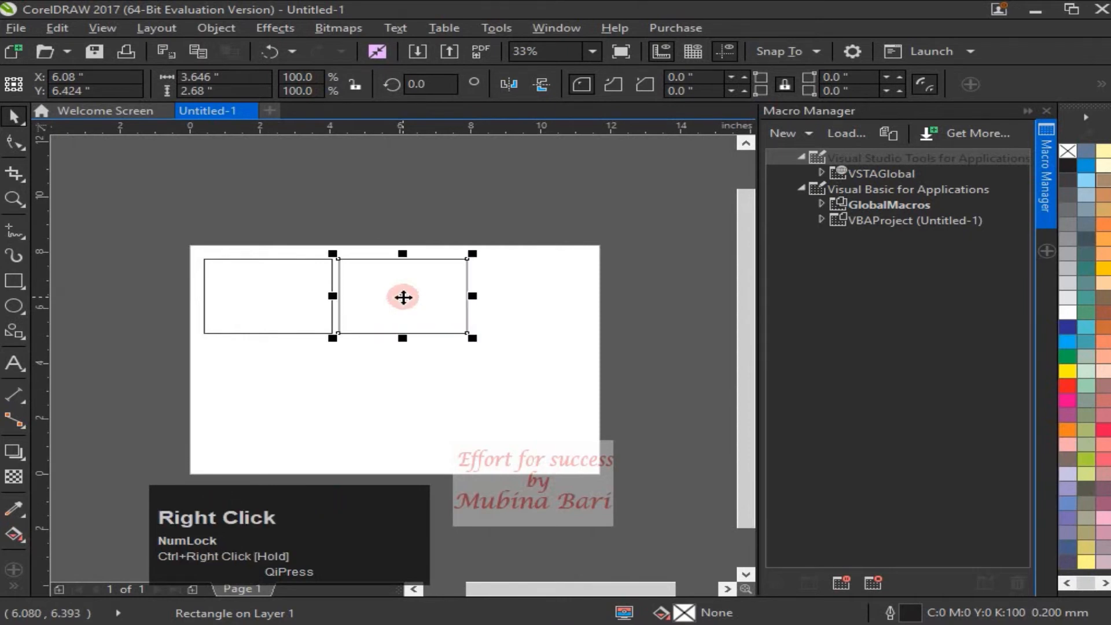
{"action": "key", "text": "ctrl+d"}
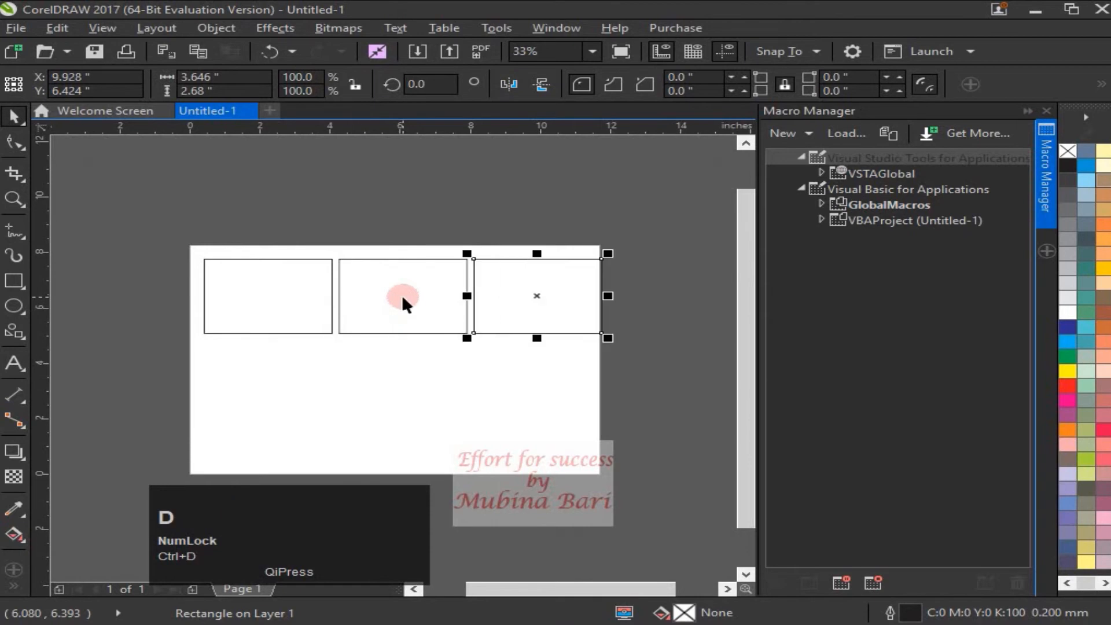
Select the row of three rectangles and place a copy of it directly below.
{"action": "left_click", "coordinate": [190, 247]}
{"action": "left_click_drag", "start_coordinate": [189, 242], "coordinate": [636, 361]}
{"action": "left_click_drag", "start_coordinate": [400, 316], "coordinate": [390, 385]}
{"action": "right_click", "coordinate": [390, 384]}
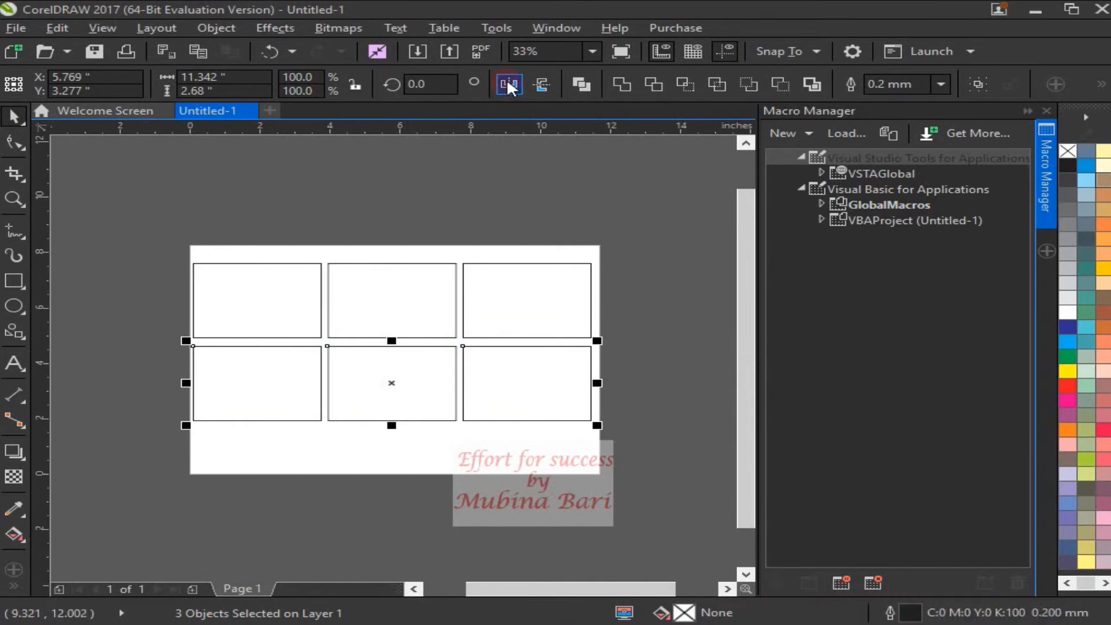
Stop the macro recording.
{"action": "left_click", "coordinate": [499, 29]}
{"action": "mouse_move", "coordinate": [549, 165]}
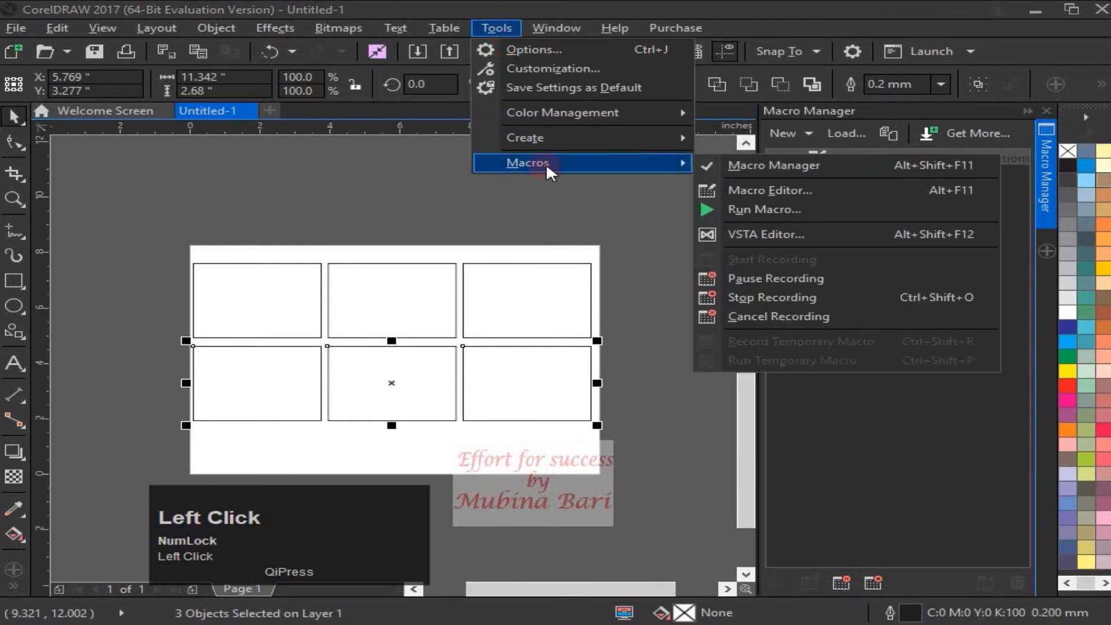
{"action": "left_click", "coordinate": [745, 297]}
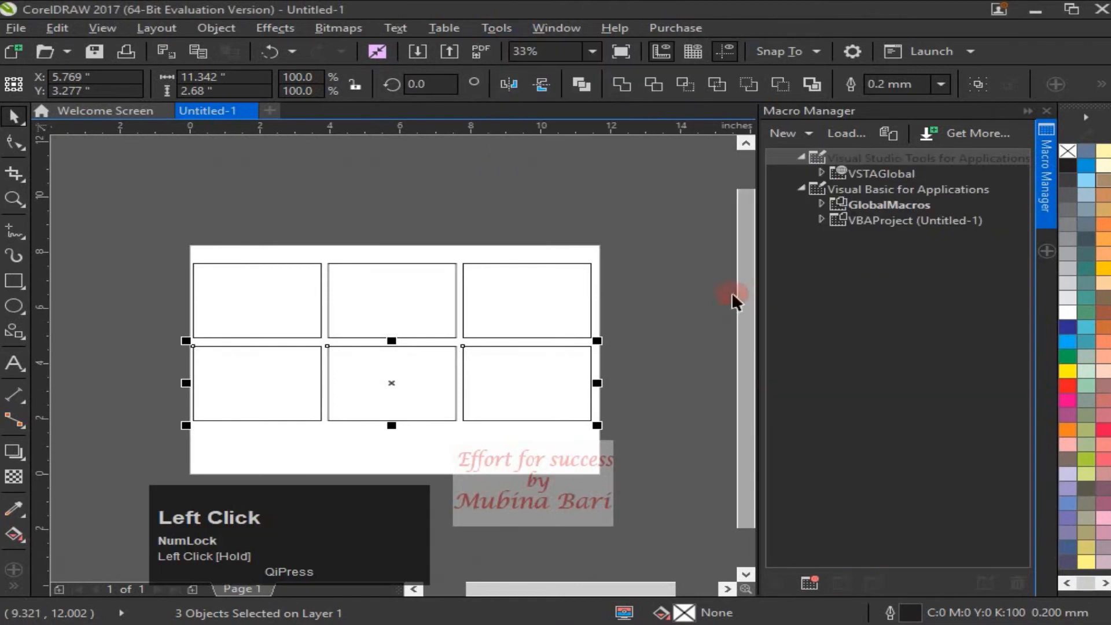
Expand GlobalMacros and its RecordedMacros module to check the stored macro.
{"action": "left_click", "coordinate": [857, 205]}
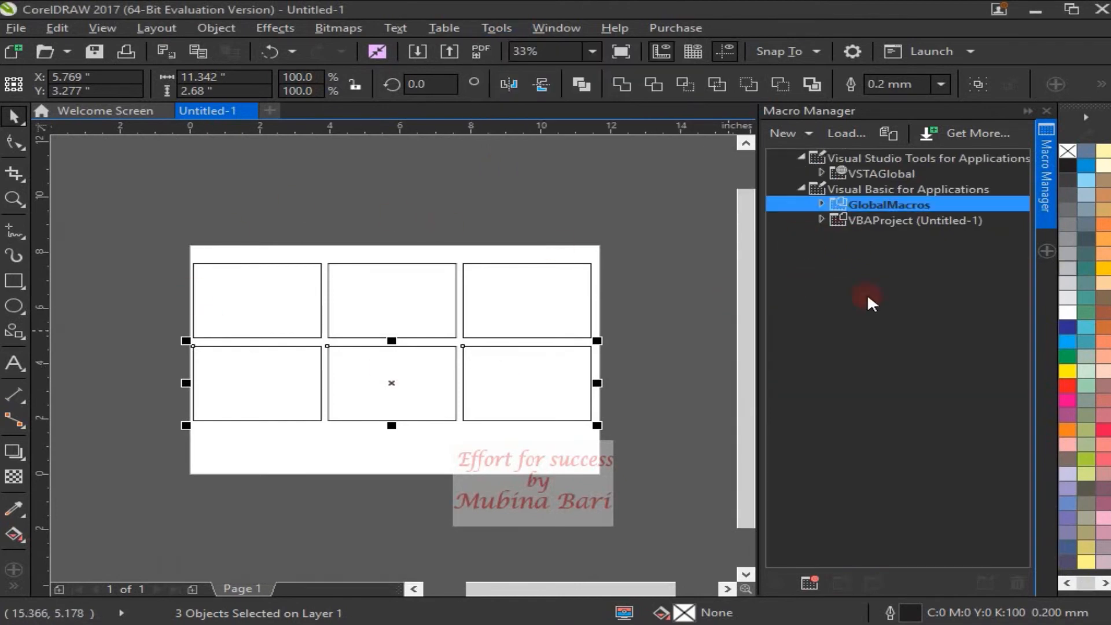
{"action": "left_click", "coordinate": [821, 203]}
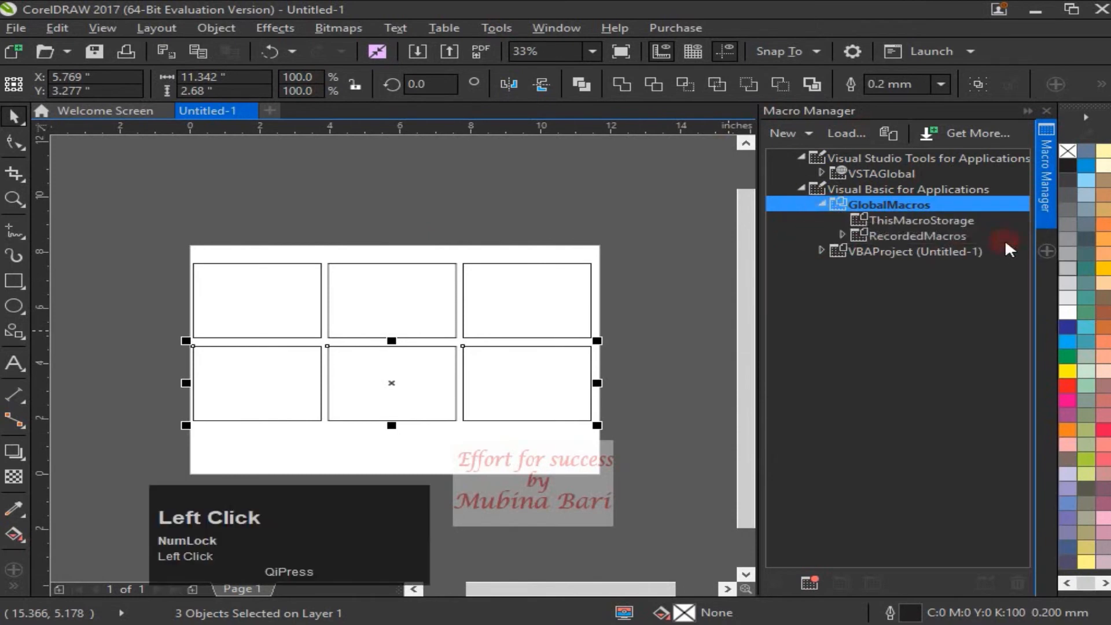
{"action": "left_click", "coordinate": [842, 235]}
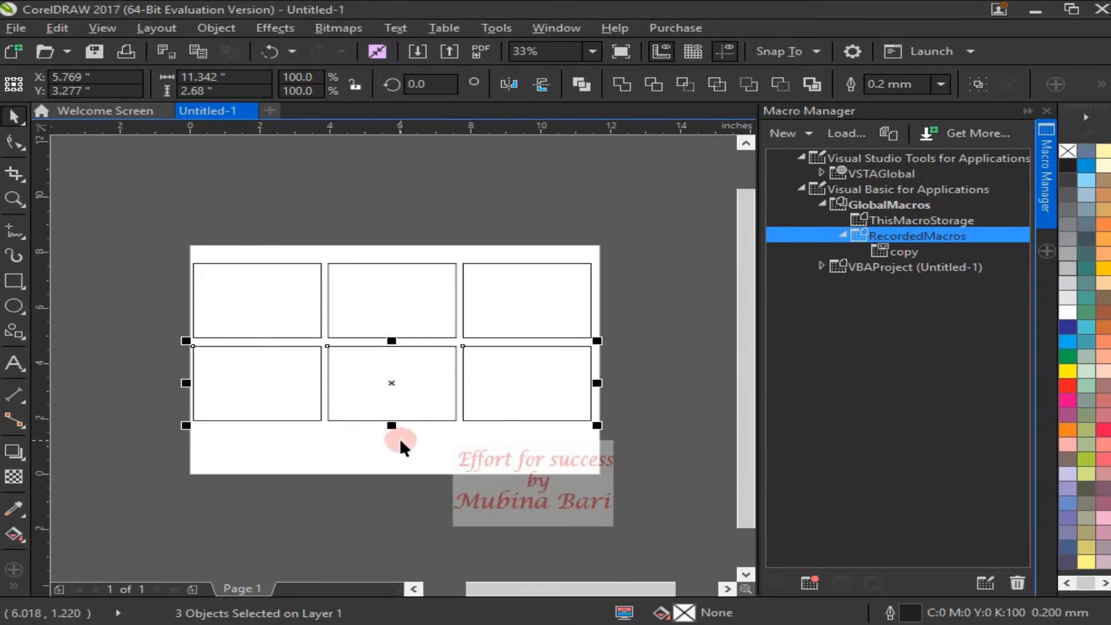
Delete all rectangles from the page and draw a new one about 3.49 × 2.62 inches near the upper-left corner.
{"action": "key", "text": "Delete"}
{"action": "left_click", "coordinate": [273, 388]}
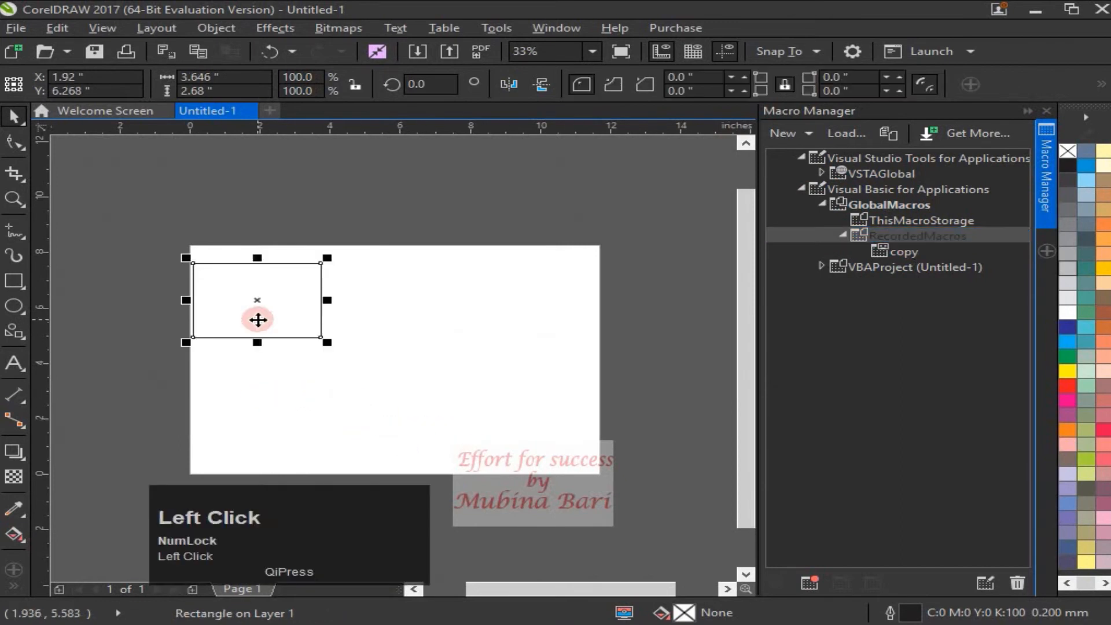
{"action": "key", "text": "Delete"}
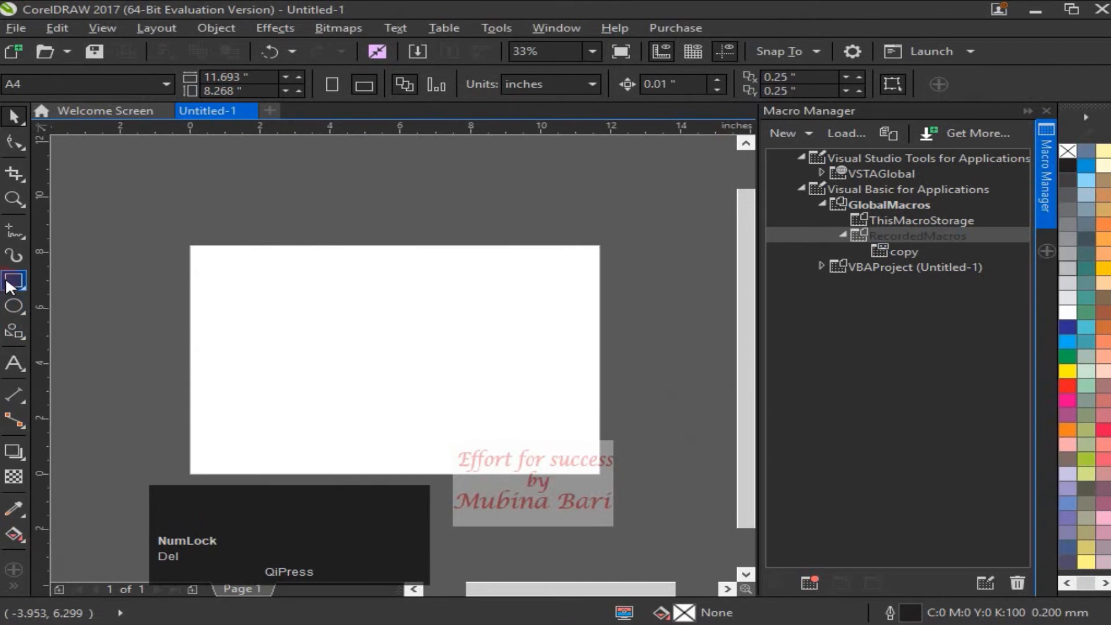
{"action": "left_click", "coordinate": [14, 281]}
{"action": "left_click_drag", "start_coordinate": [205, 265], "coordinate": [328, 337]}
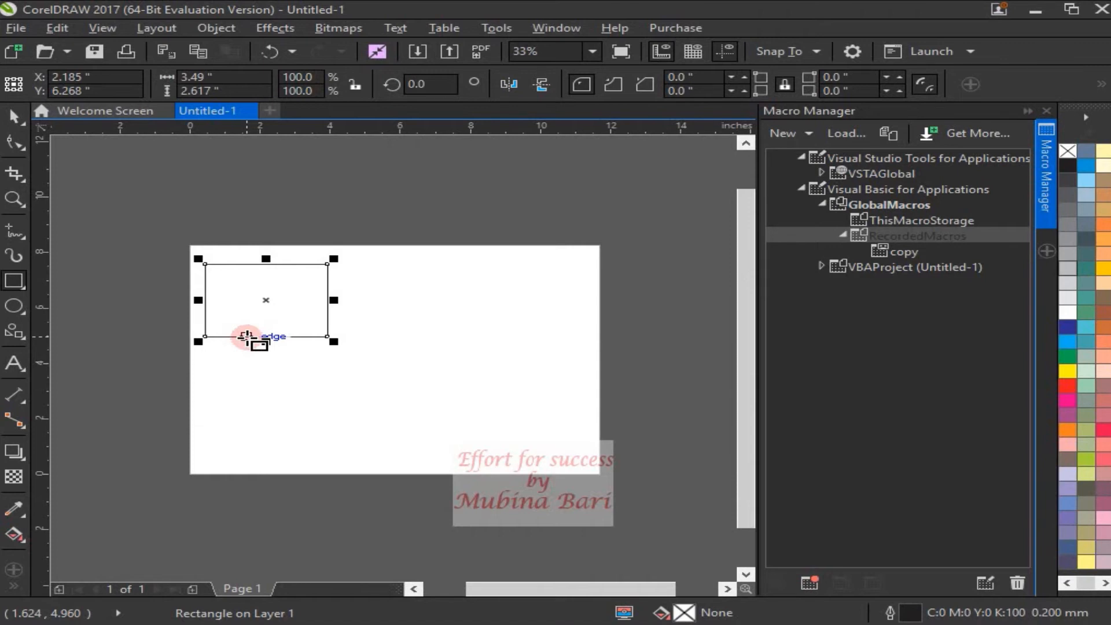
Start recording a second macro named "size" in GlobalMacros, leaving its description empty.
{"action": "left_click", "coordinate": [809, 583]}
{"action": "left_click", "coordinate": [808, 584]}
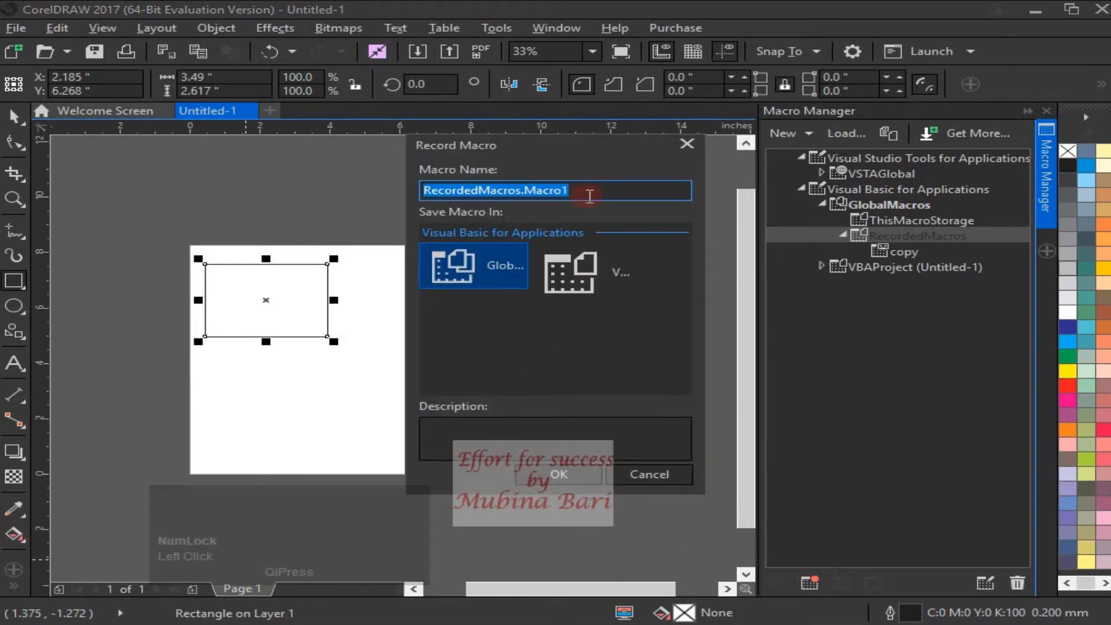
{"action": "key", "text": "BackSpace"}
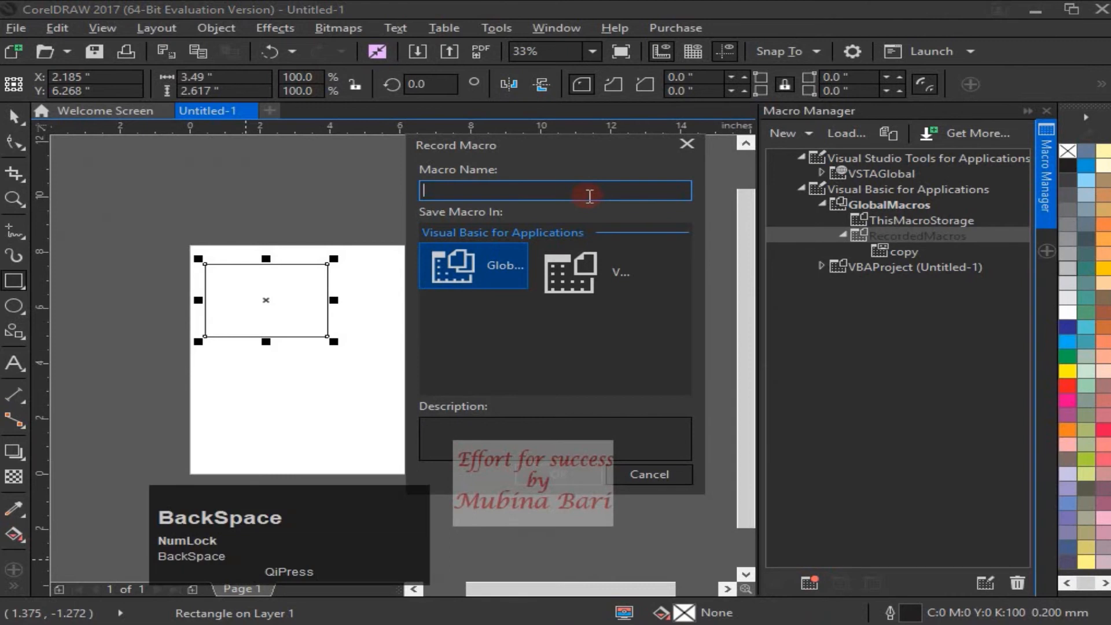
{"action": "type", "text": "si"}
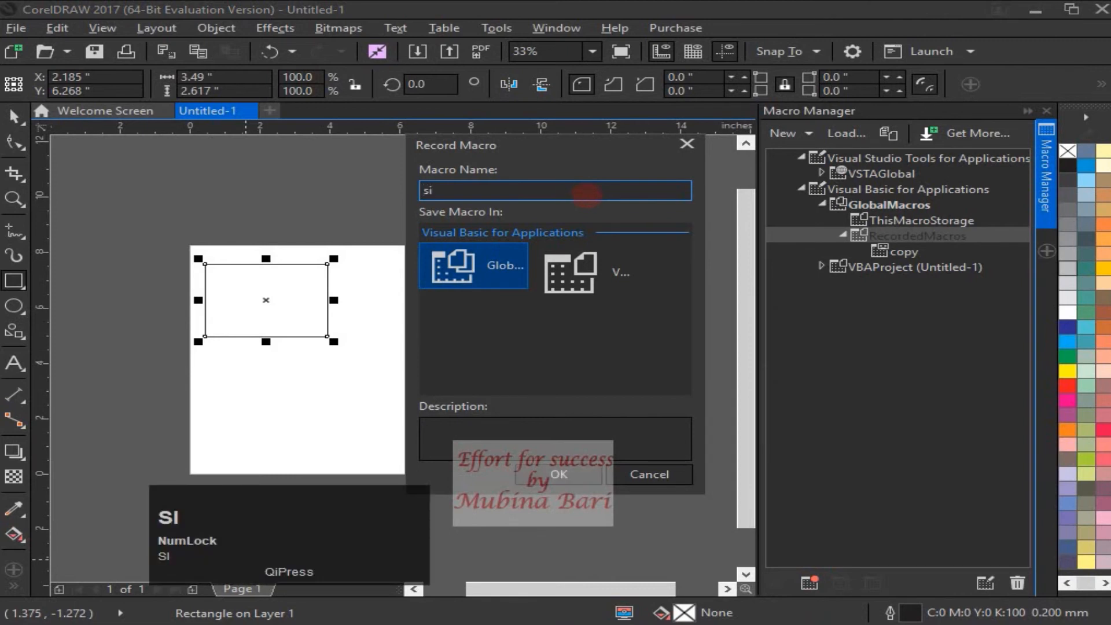
{"action": "type", "text": "ze"}
{"action": "left_click", "coordinate": [535, 445]}
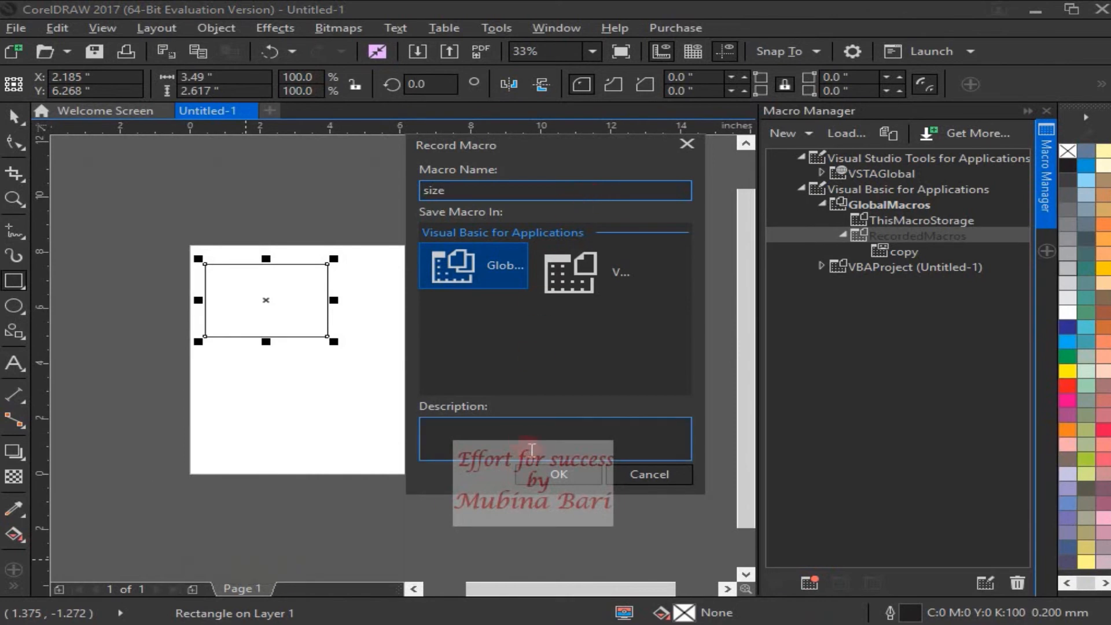
{"action": "left_click", "coordinate": [501, 313]}
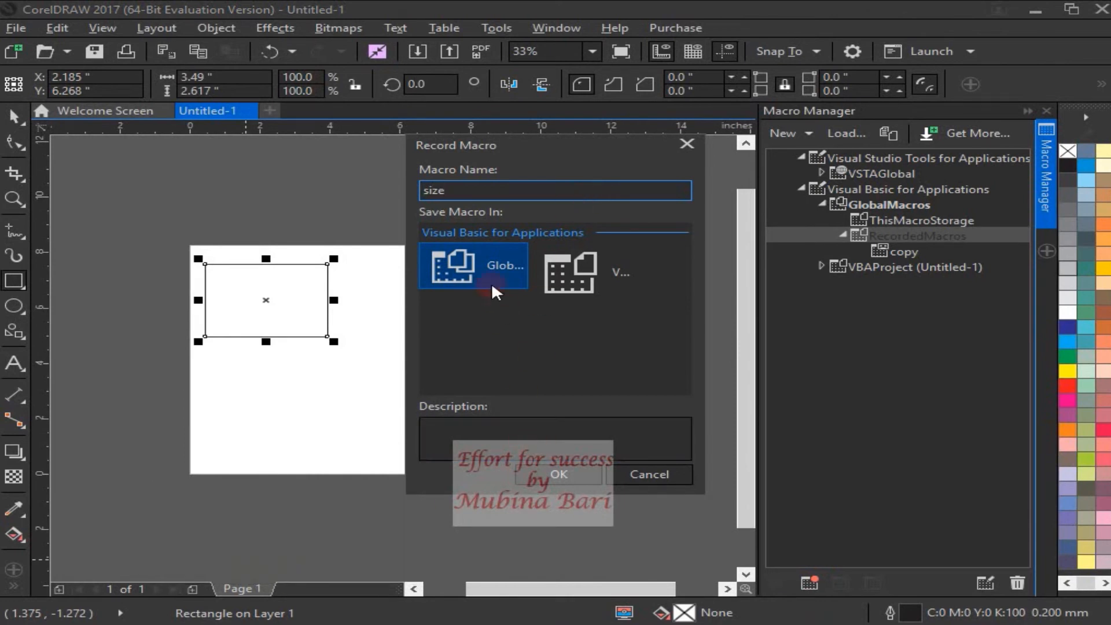
{"action": "left_click", "coordinate": [449, 439]}
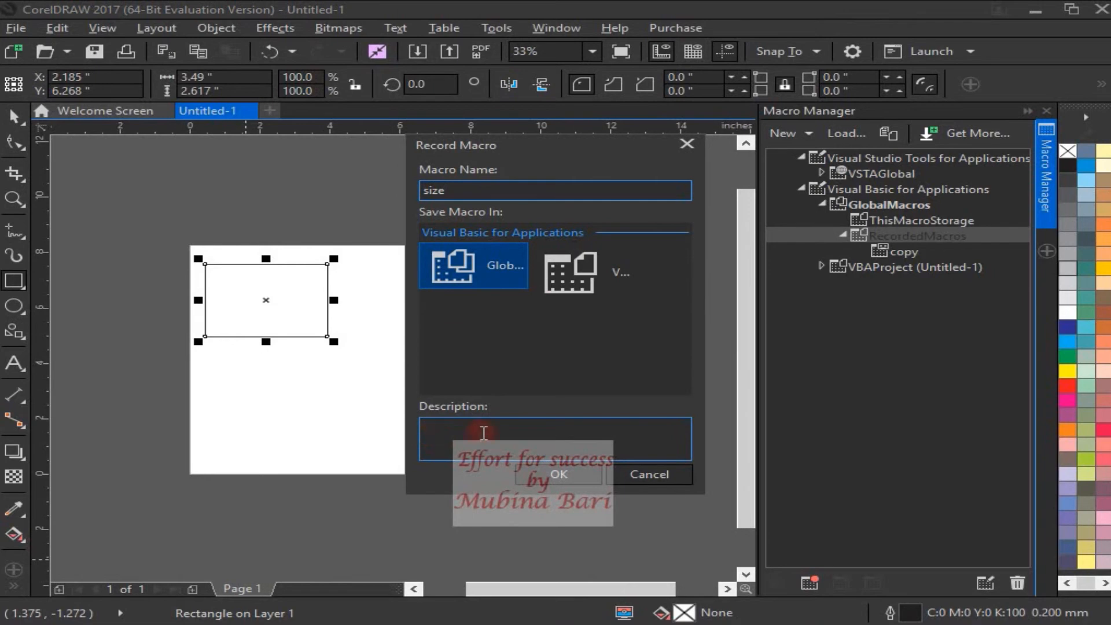
{"action": "left_click", "coordinate": [573, 478]}
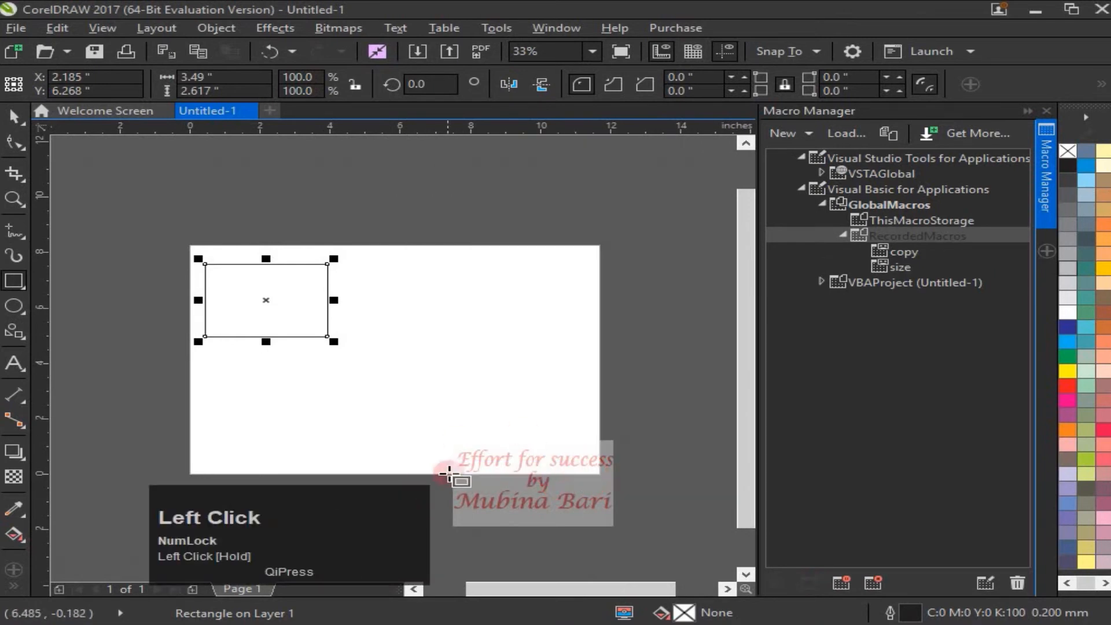
Scale the rectangle up proportionally to about 7.42 × 5.56 inches and stop the macro recording.
{"action": "left_click_drag", "start_coordinate": [329, 340], "coordinate": [467, 447]}
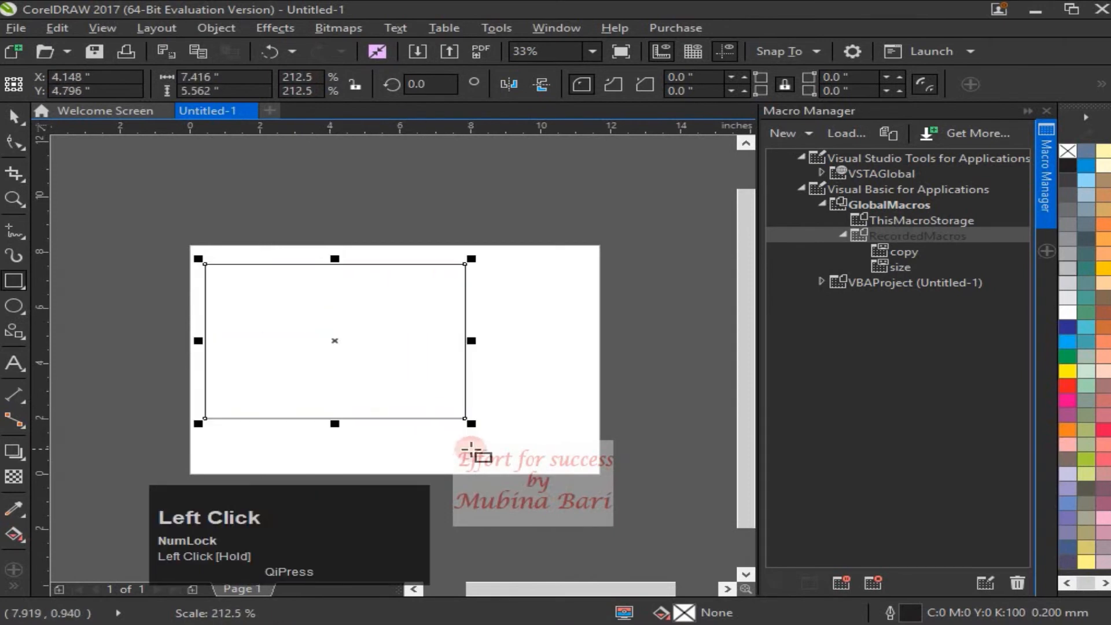
{"action": "left_click", "coordinate": [873, 584]}
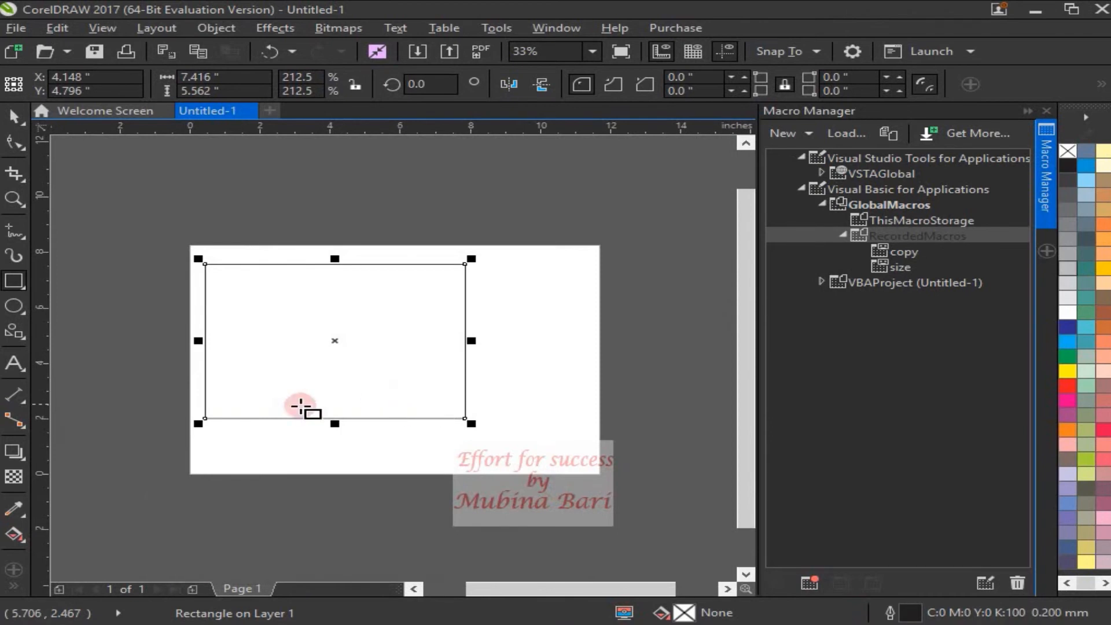
Delete the enlarged rectangle and draw a new one about 3.77 × 2.65 inches near the page's upper-left corner.
{"action": "key", "text": "Delete"}
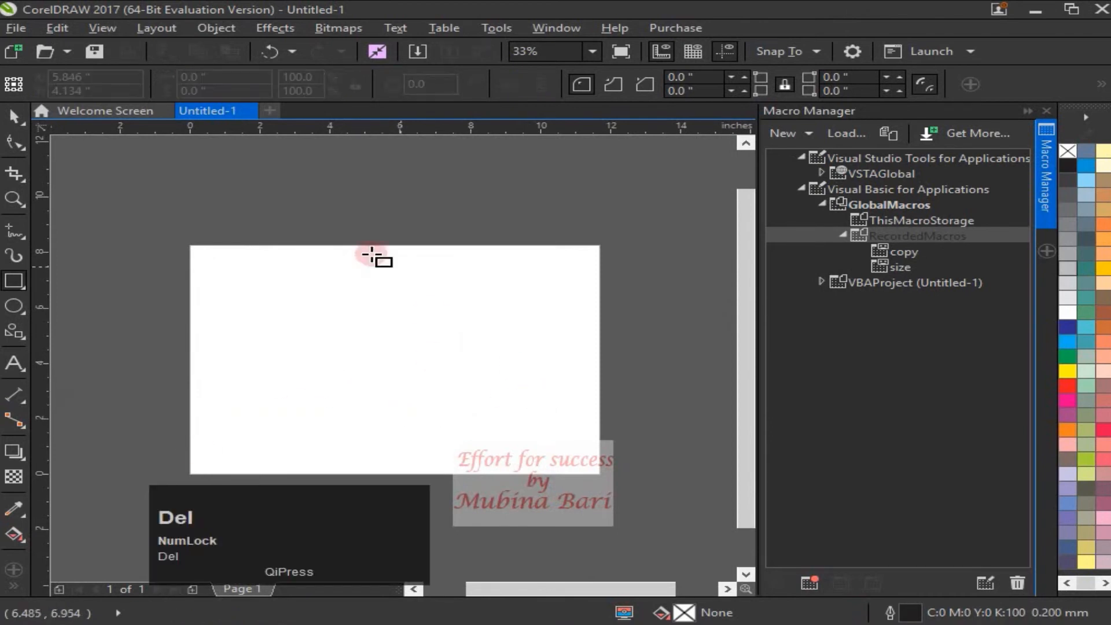
{"action": "left_click", "coordinate": [25, 280]}
{"action": "left_click_drag", "start_coordinate": [197, 261], "coordinate": [329, 335]}
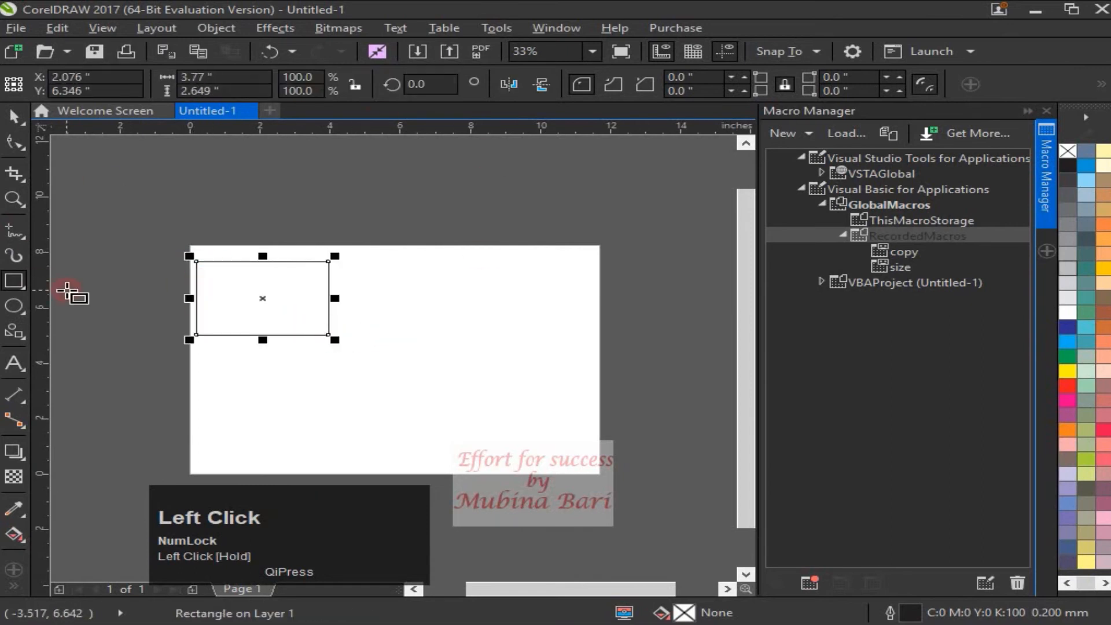
Fill the rectangle yellow and add a gray ring shape about 1.65 × 1.81 inches inside its left half.
{"action": "left_click", "coordinate": [1072, 373]}
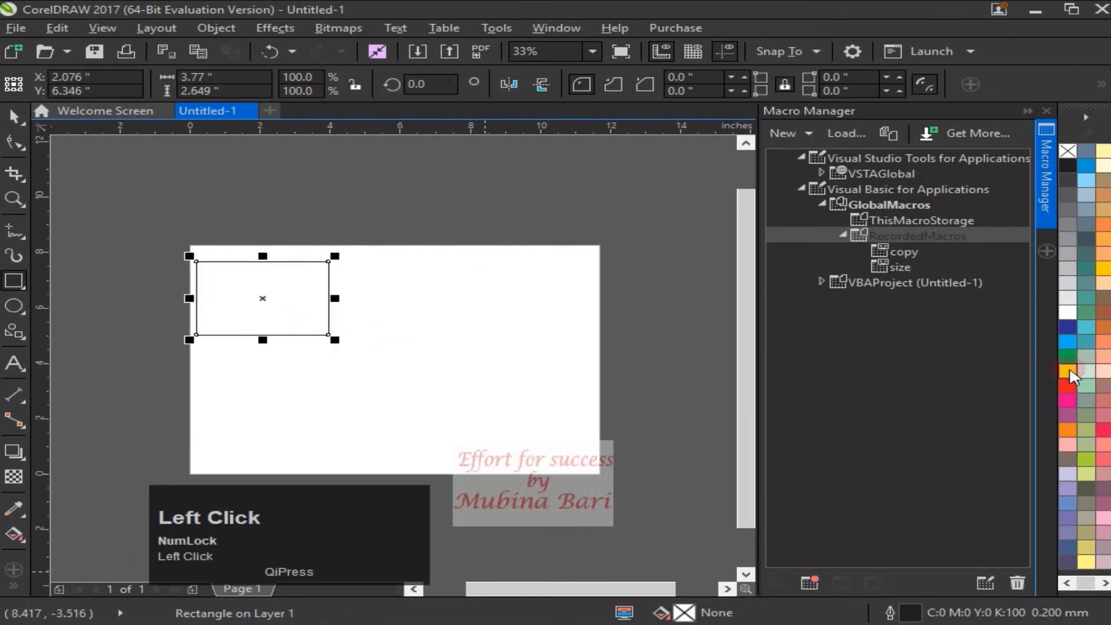
{"action": "left_click", "coordinate": [581, 84]}
{"action": "left_click", "coordinate": [685, 142]}
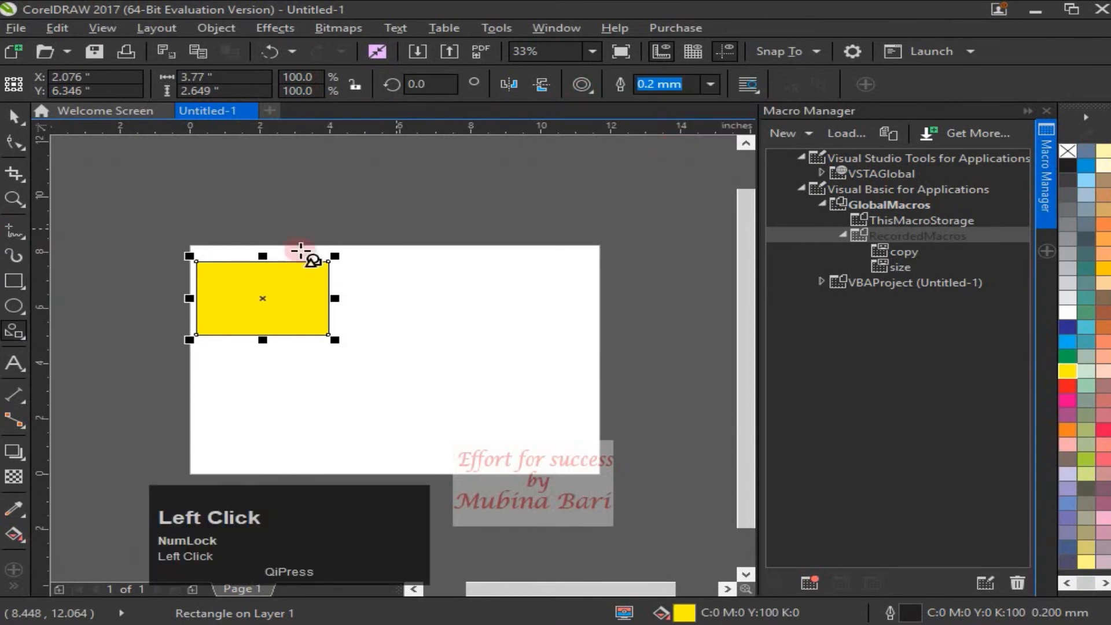
{"action": "left_click_drag", "start_coordinate": [210, 274], "coordinate": [268, 323]}
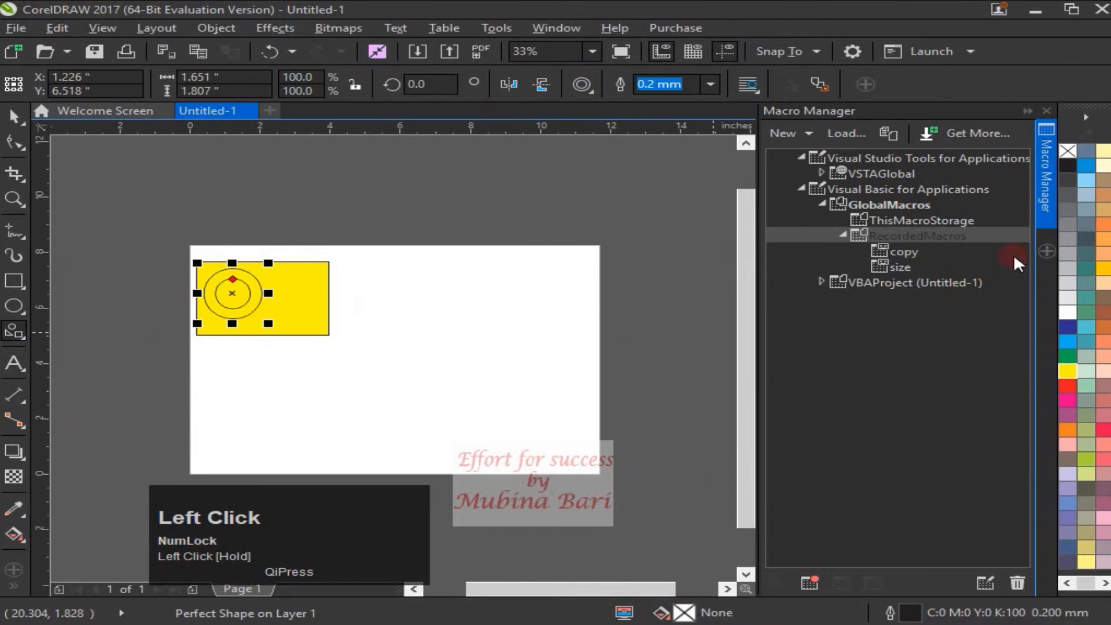
{"action": "left_click", "coordinate": [1067, 238]}
{"action": "left_click", "coordinate": [352, 425]}
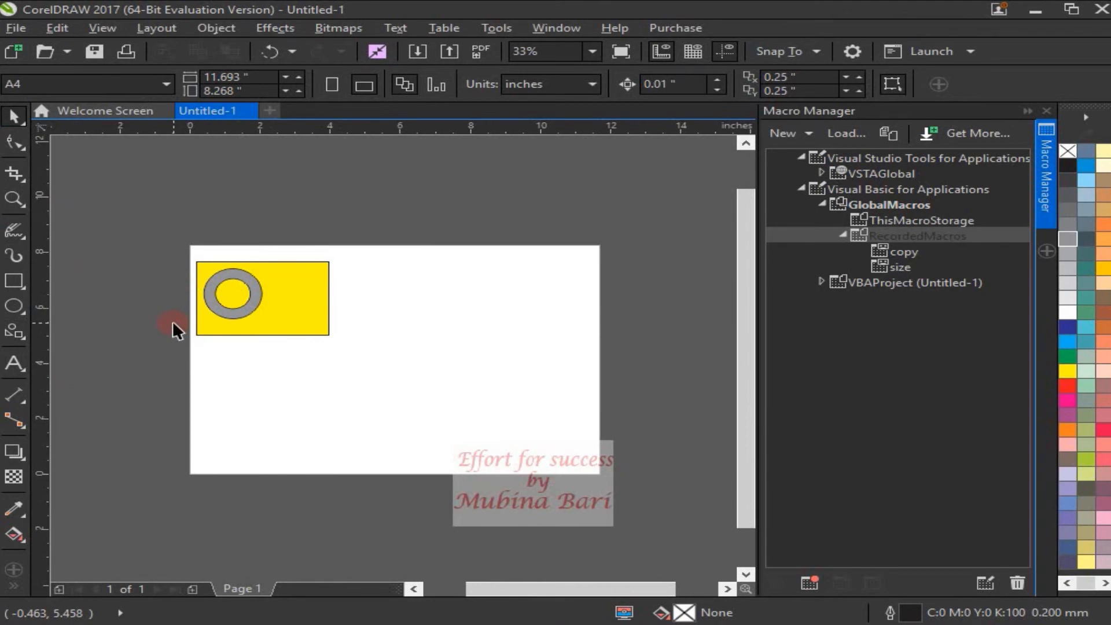
Group the yellow rectangle with the gray ring and select the group.
{"action": "left_click_drag", "start_coordinate": [179, 243], "coordinate": [376, 363]}
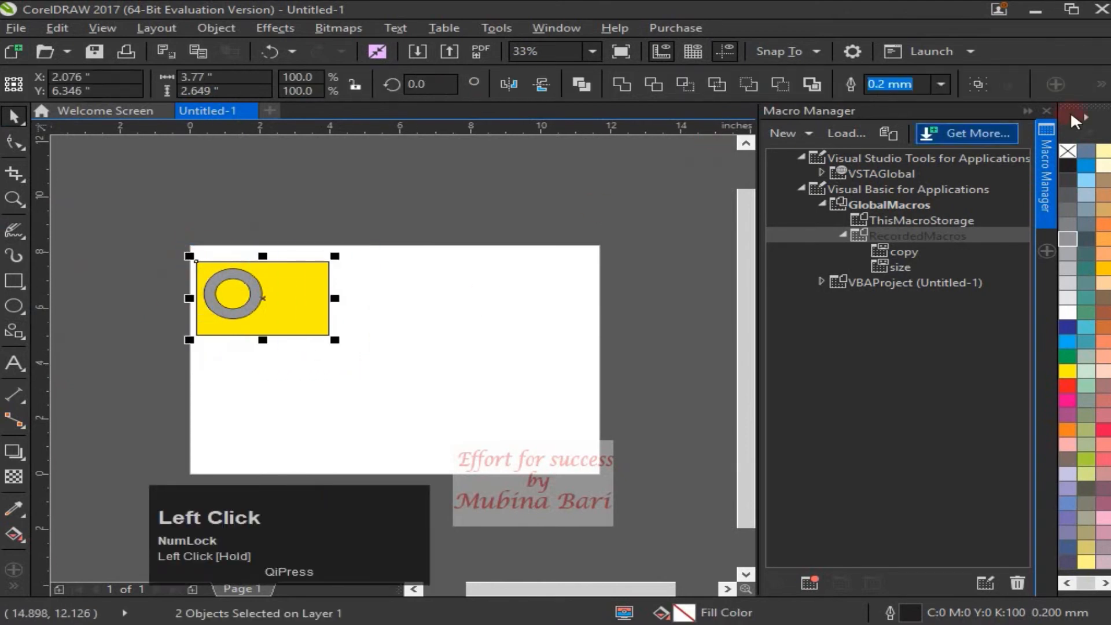
{"action": "left_click", "coordinate": [979, 87]}
{"action": "left_click", "coordinate": [315, 404]}
{"action": "left_click", "coordinate": [226, 290]}
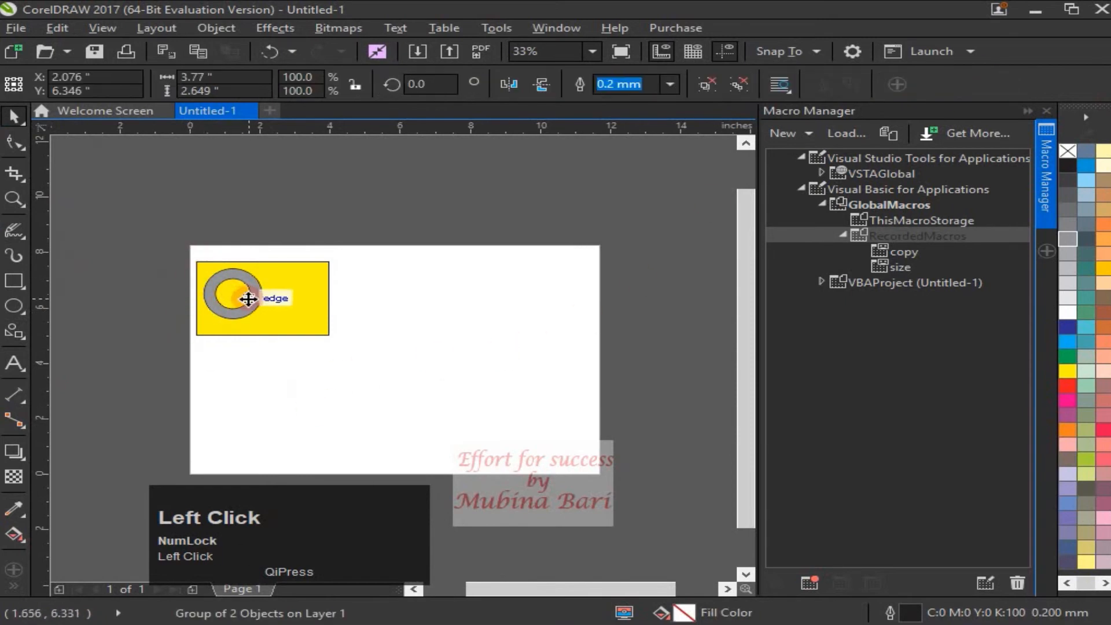
{"action": "left_click", "coordinate": [308, 318]}
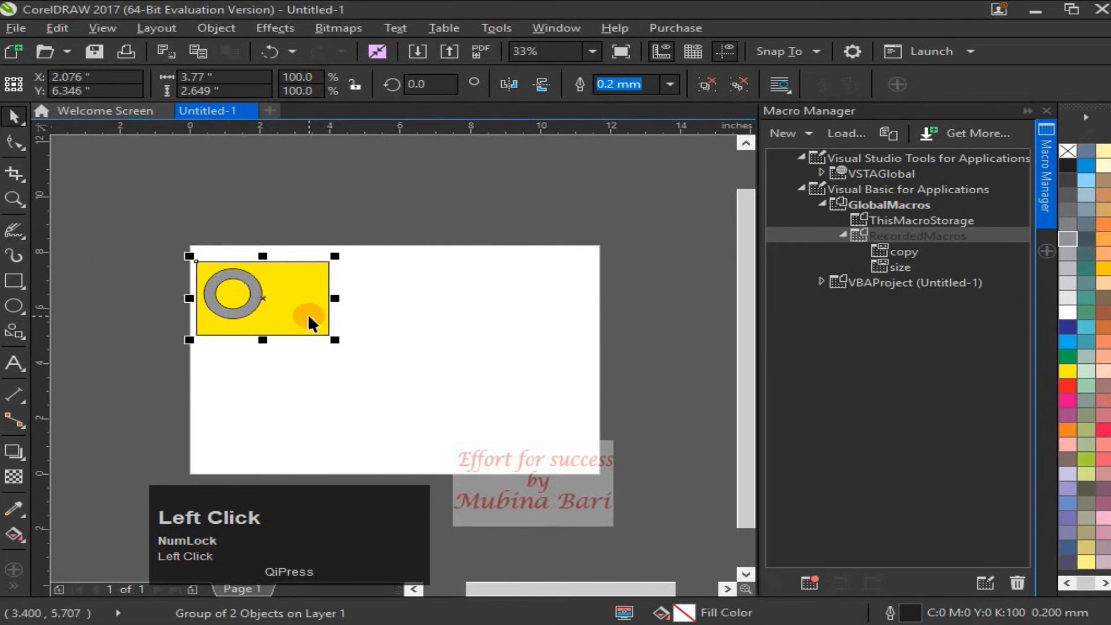
Run the RecordedMacros.copy macro from GlobalMacros on the grouped design through the Run Macro dialog.
{"action": "left_click", "coordinate": [900, 254]}
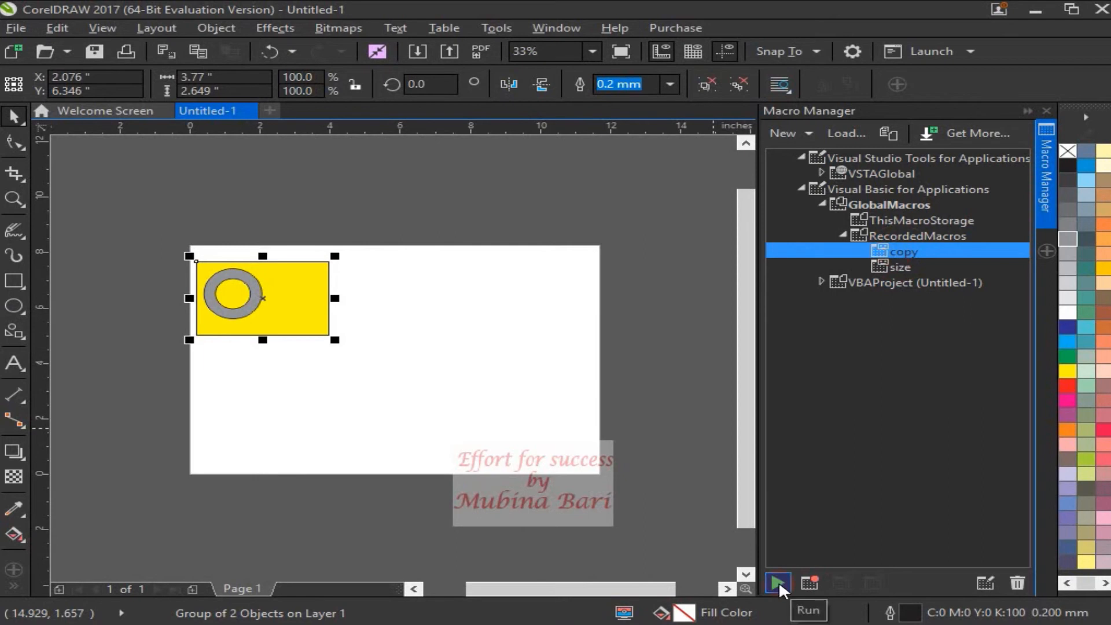
{"action": "left_click", "coordinate": [497, 27]}
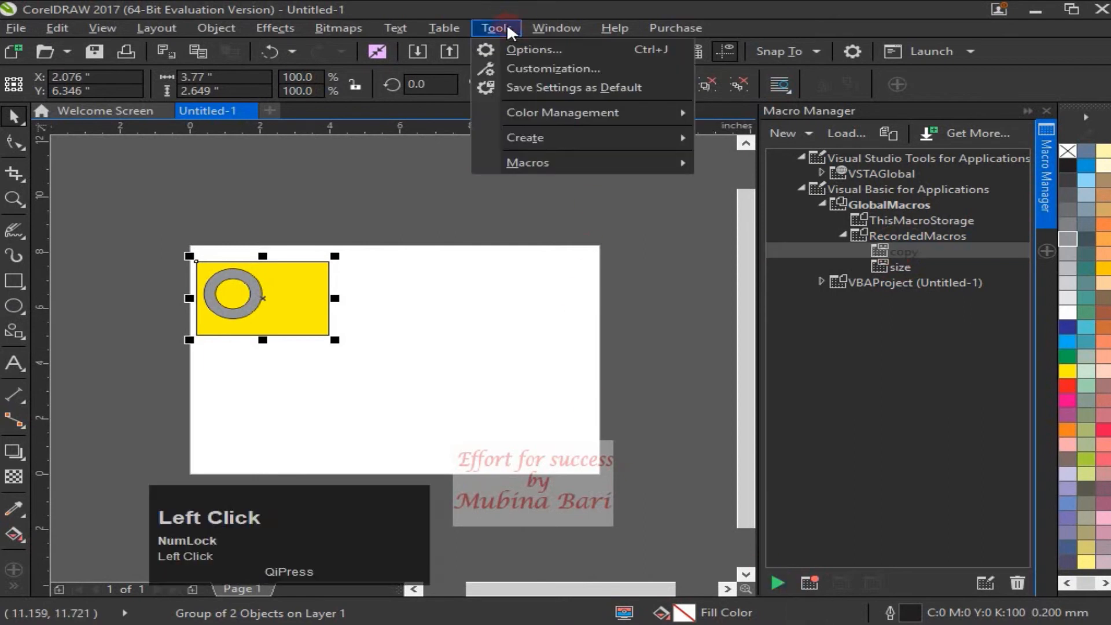
{"action": "mouse_move", "coordinate": [528, 166]}
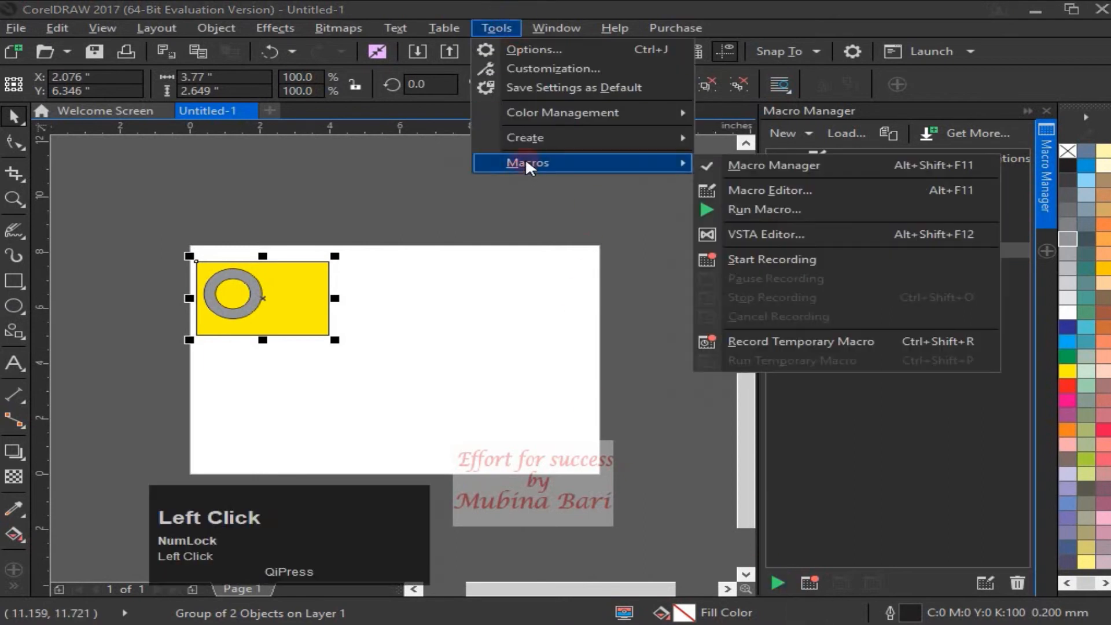
{"action": "left_click", "coordinate": [778, 213]}
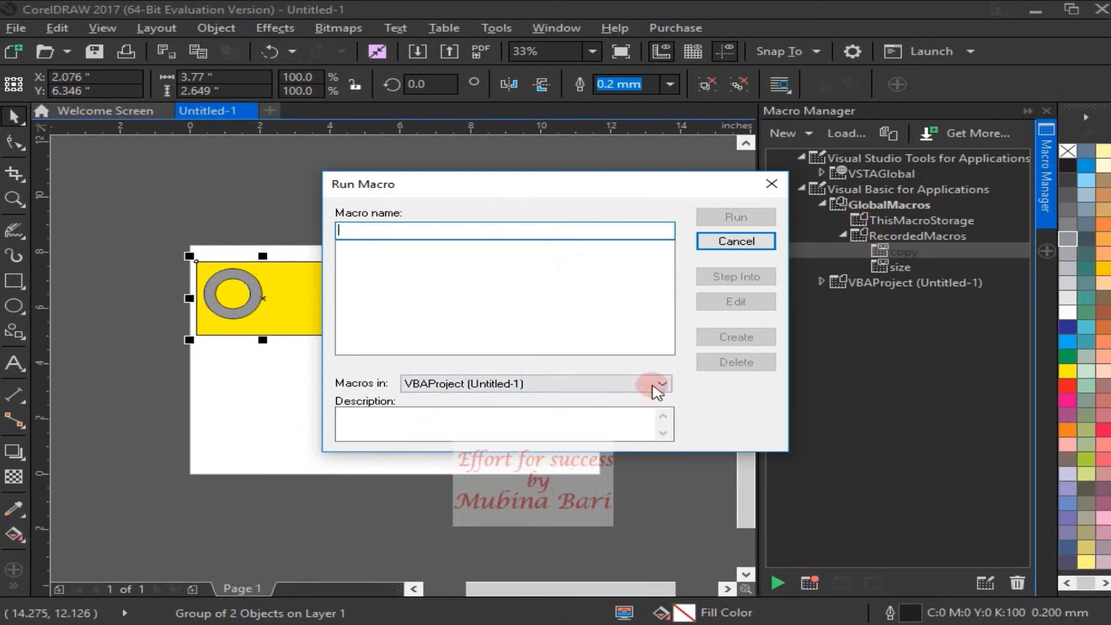
{"action": "left_click", "coordinate": [661, 383]}
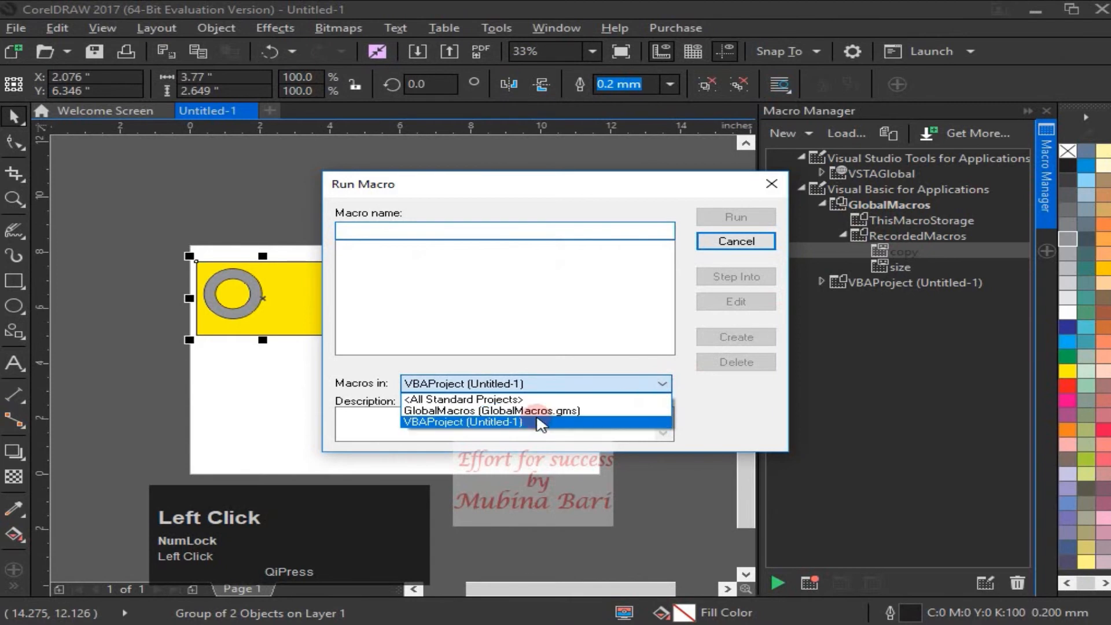
{"action": "left_click", "coordinate": [492, 411]}
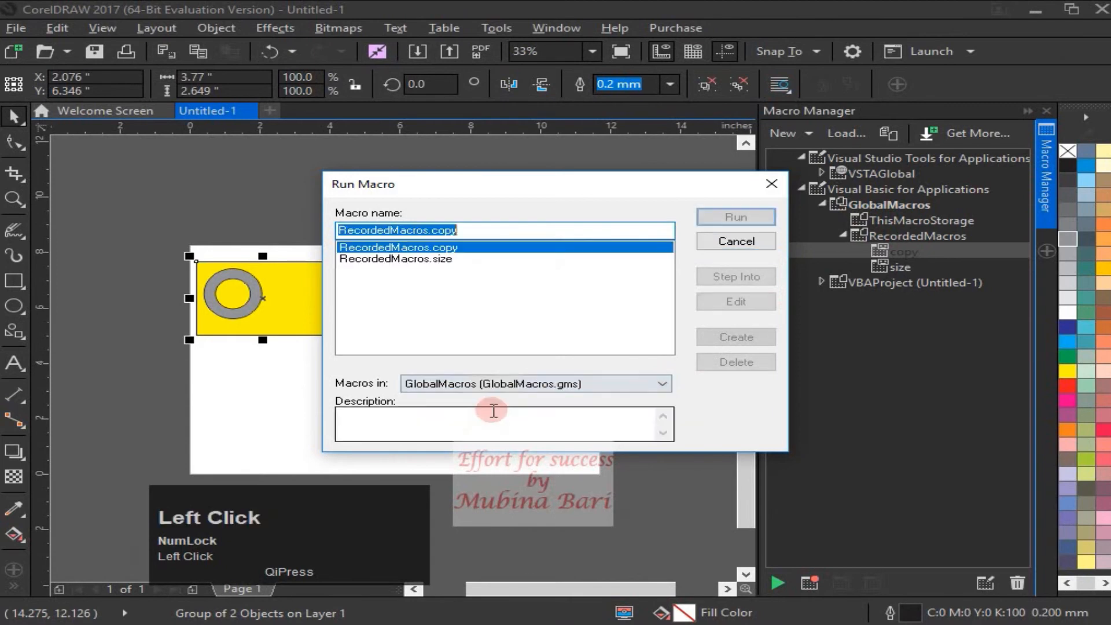
{"action": "left_click", "coordinate": [340, 244]}
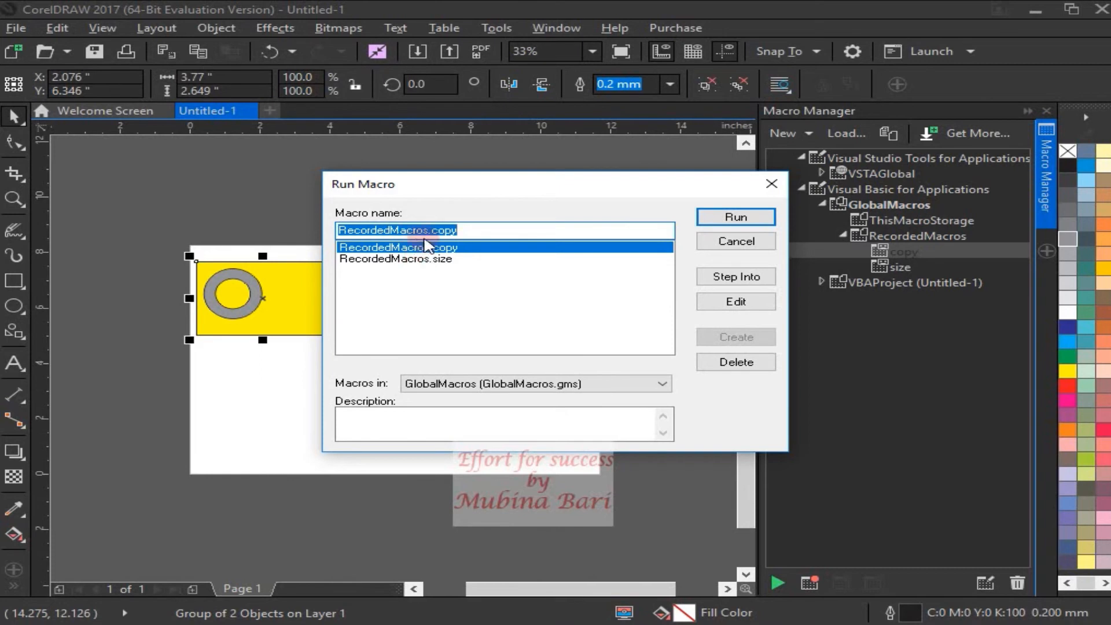
{"action": "left_click", "coordinate": [730, 220]}
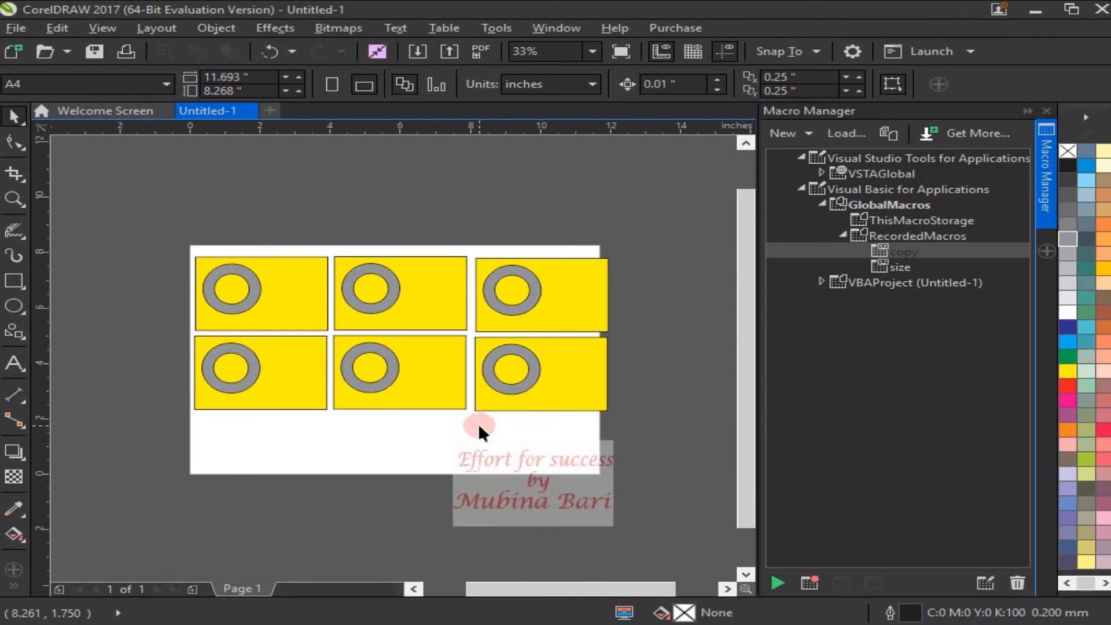
Delete the copied groups from the page, keeping only the one in the upper-left corner.
{"action": "left_click", "coordinate": [278, 367]}
{"action": "key", "text": "Delete"}
{"action": "left_click", "coordinate": [354, 376]}
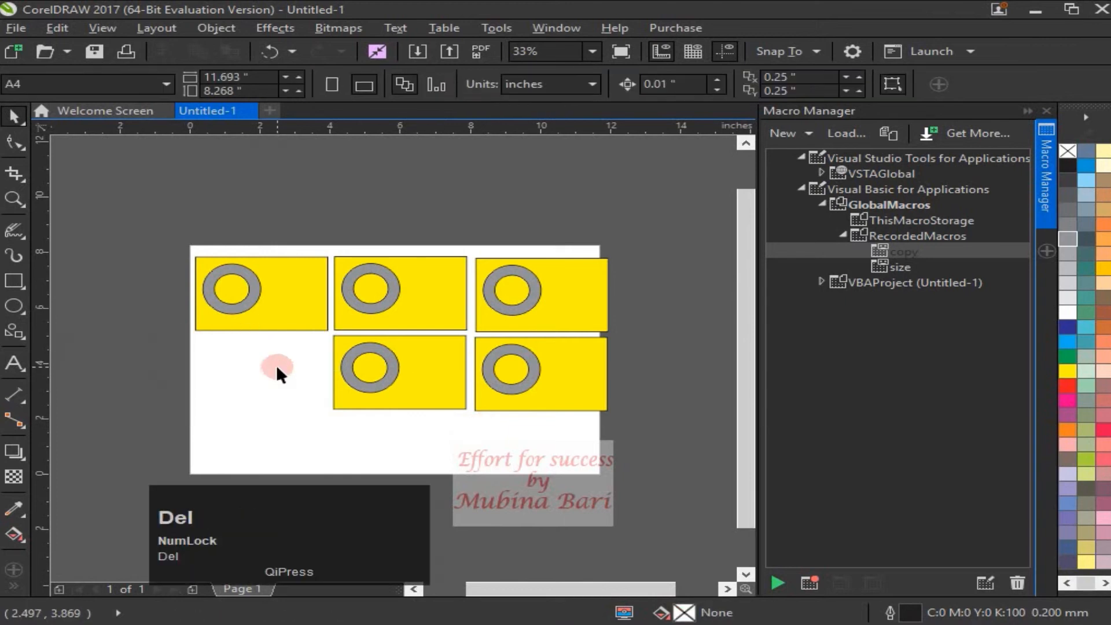
{"action": "key", "text": "Delete"}
{"action": "left_click", "coordinate": [391, 306]}
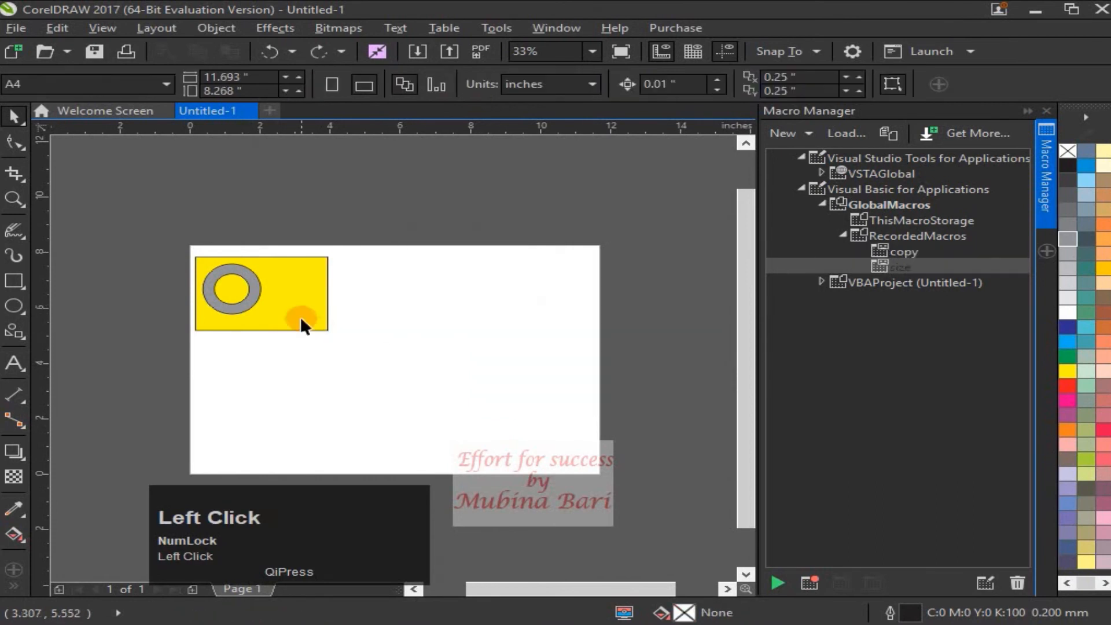
Run the "size" macro on the remaining group and undo the scaling.
{"action": "left_click", "coordinate": [301, 319]}
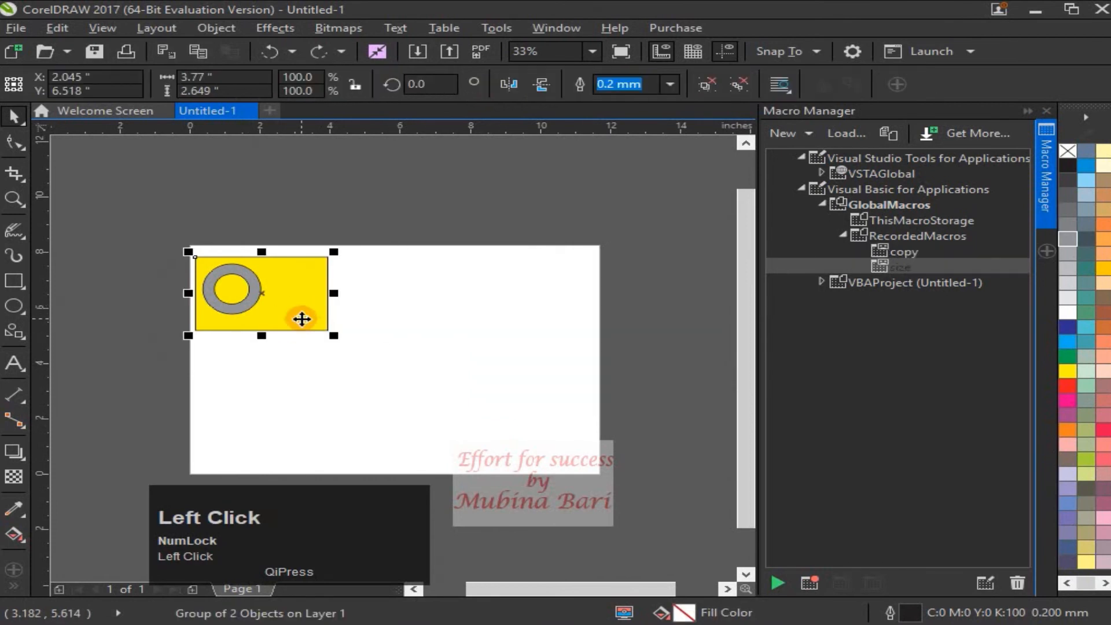
{"action": "left_click", "coordinate": [777, 583]}
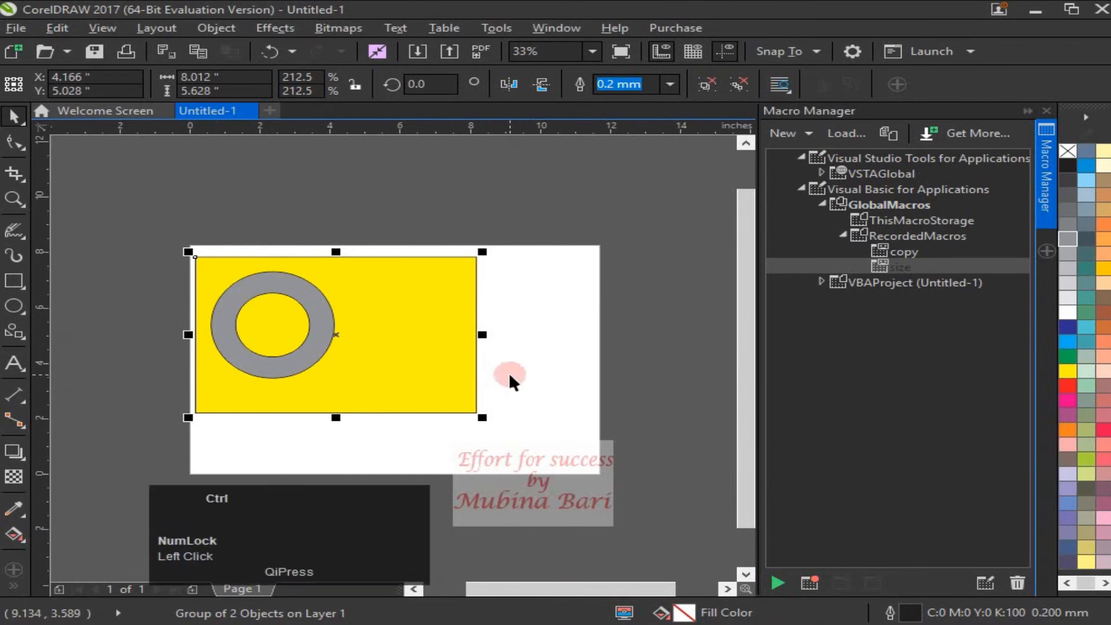
{"action": "key", "text": "ctrl+z"}
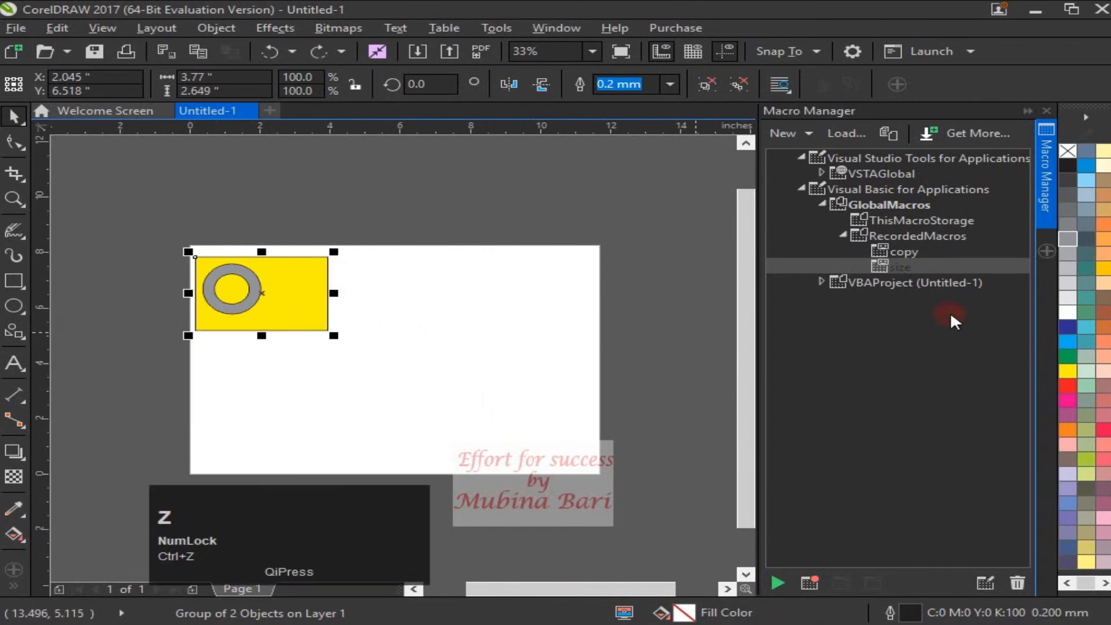
Run the "copy" macro on the selected group from the Macro Manager, and highlight the "size" macro.
{"action": "left_click", "coordinate": [904, 253]}
{"action": "left_click", "coordinate": [778, 580]}
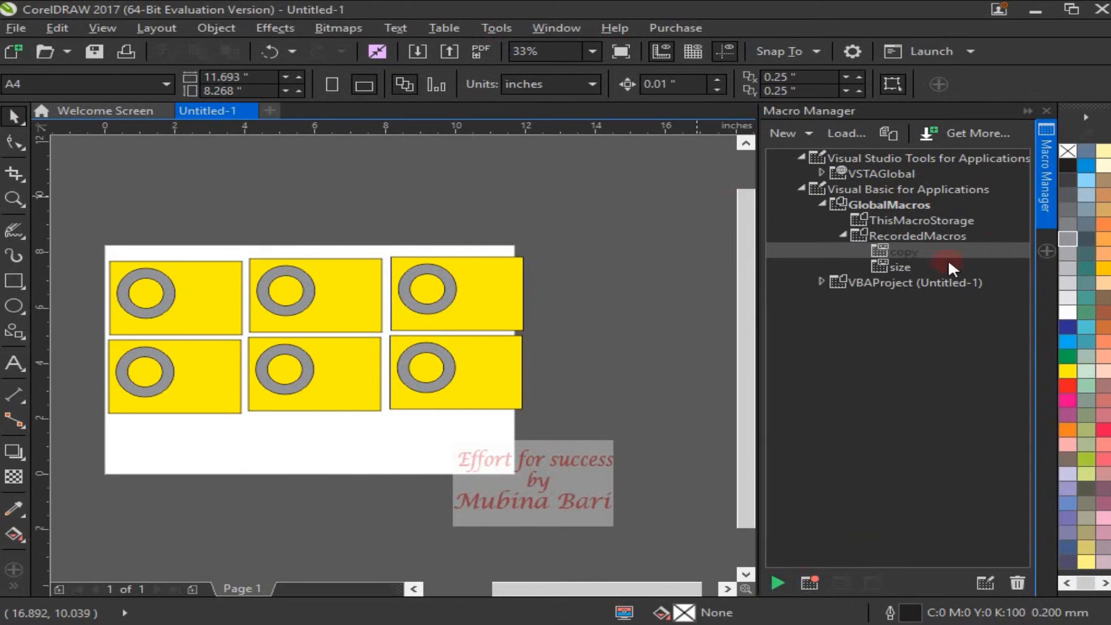
{"action": "left_click", "coordinate": [898, 266]}
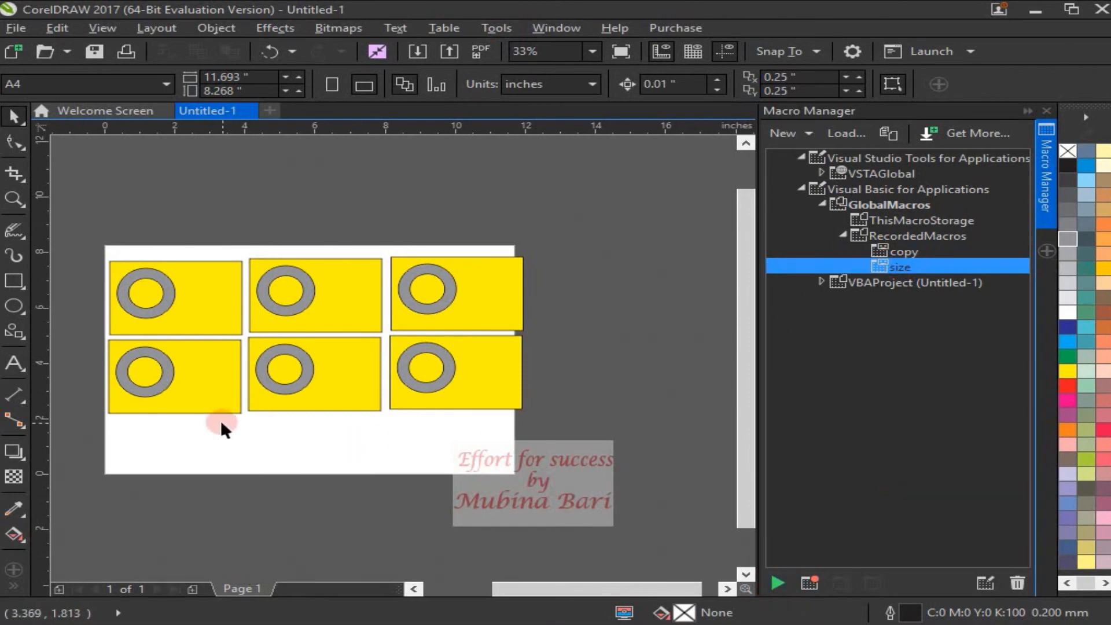
Delete the five other groups in the two-row grid and select the remaining upper-left group.
{"action": "left_click", "coordinate": [205, 397]}
{"action": "key", "text": "Delete"}
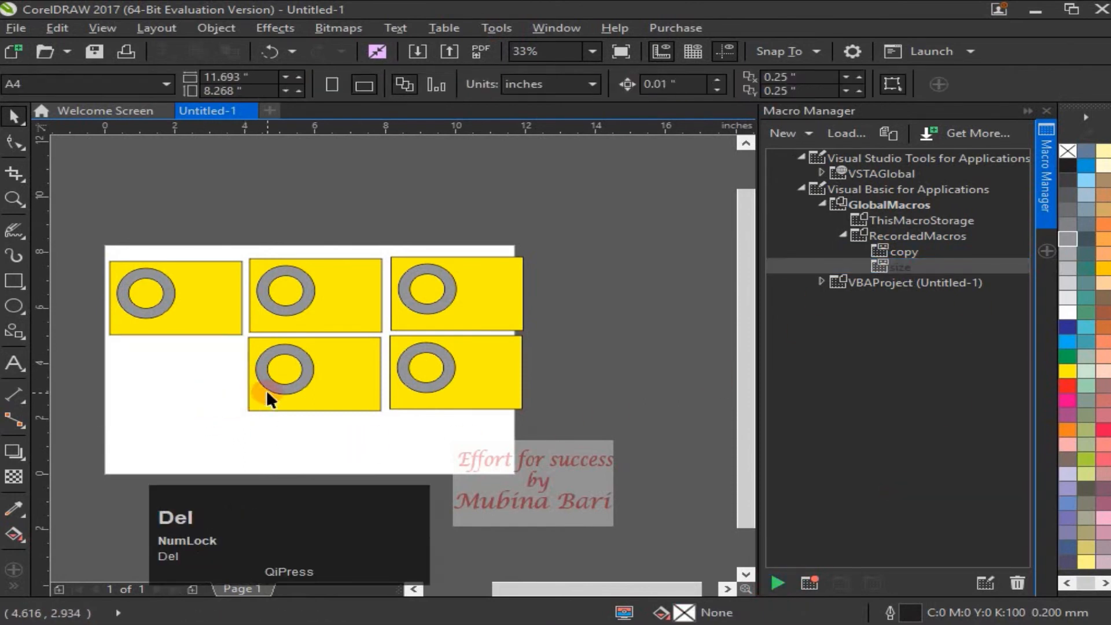
{"action": "left_click", "coordinate": [261, 391]}
{"action": "key", "text": "Delete"}
{"action": "left_click", "coordinate": [301, 320]}
{"action": "key", "text": "Delete"}
{"action": "left_click", "coordinate": [391, 390]}
{"action": "key", "text": "Delete"}
{"action": "left_click", "coordinate": [448, 324]}
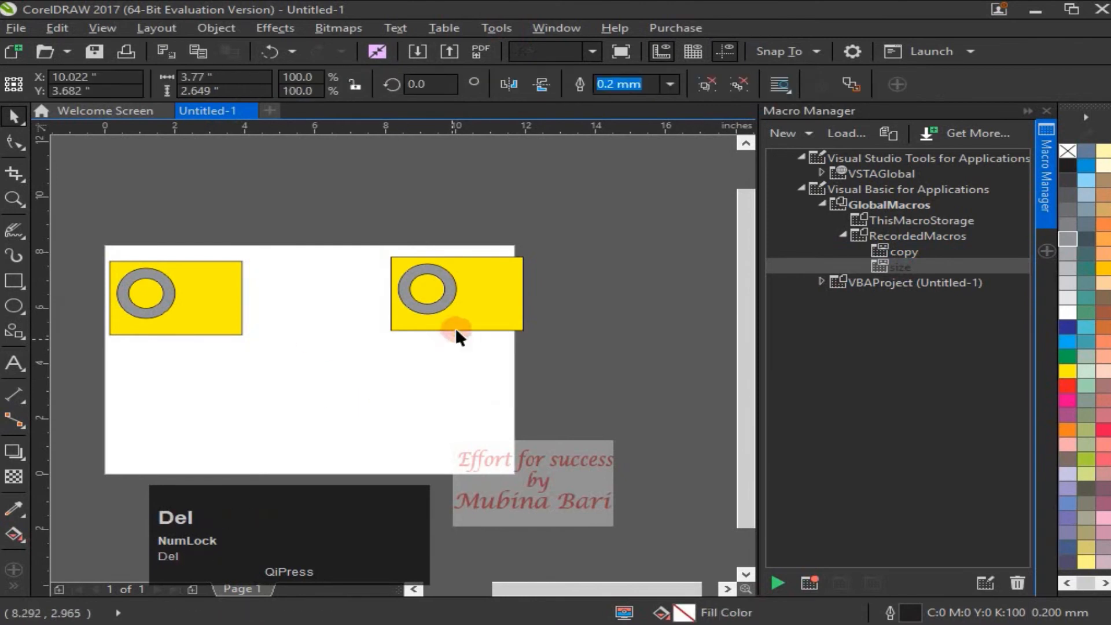
{"action": "key", "text": "Delete"}
{"action": "left_click", "coordinate": [218, 326]}
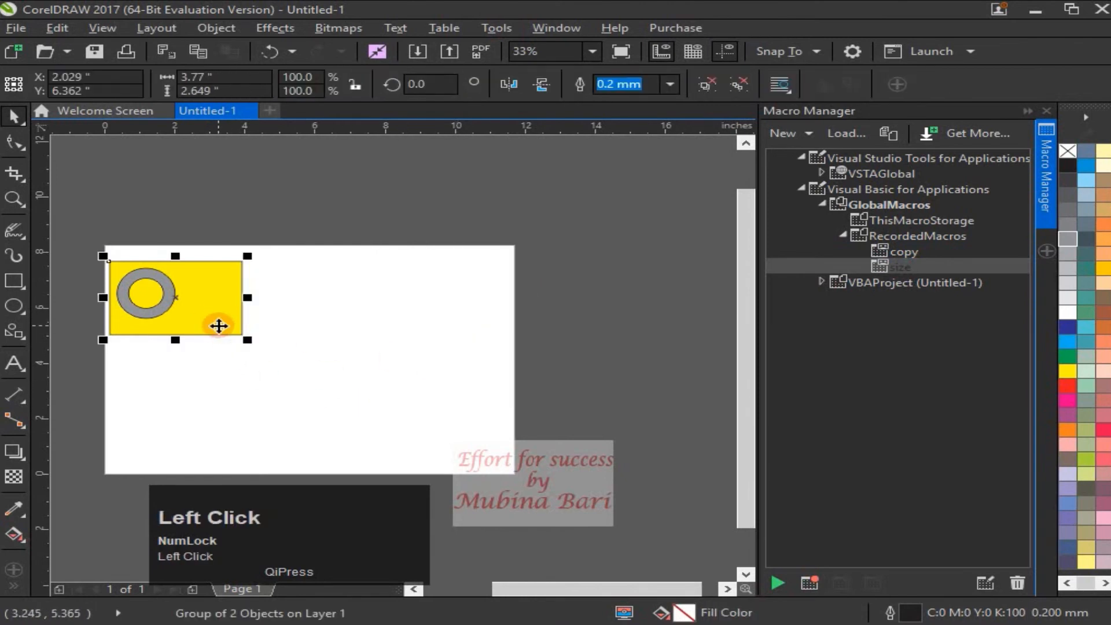
Open the Macro Editor to view the GlobalMacros project and close it again.
{"action": "left_click", "coordinate": [490, 28]}
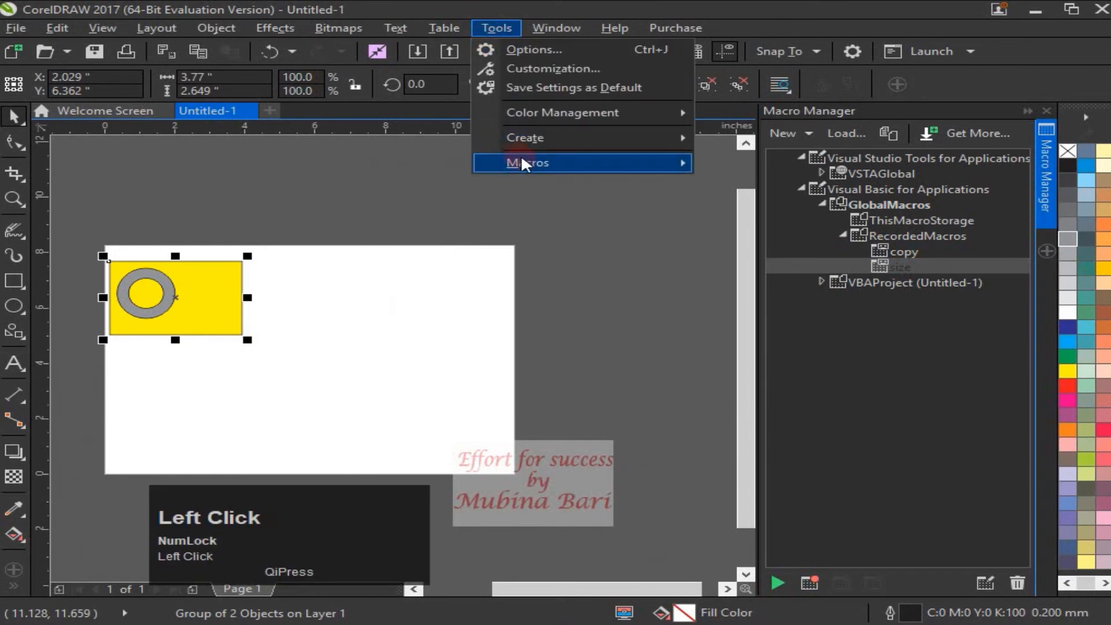
{"action": "mouse_move", "coordinate": [523, 163]}
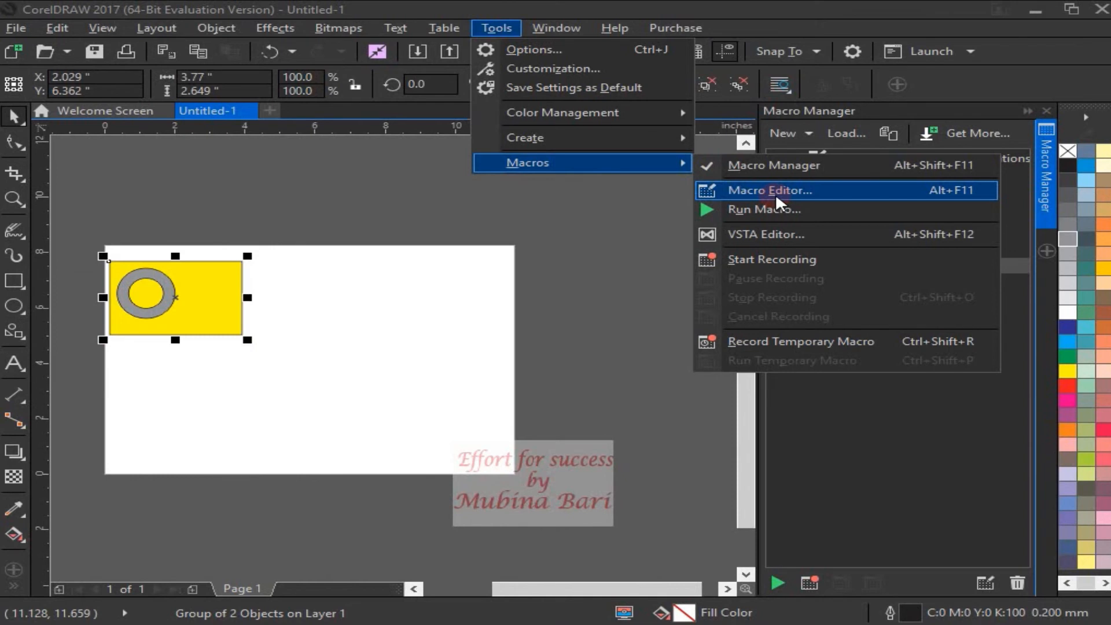
{"action": "left_click", "coordinate": [758, 190]}
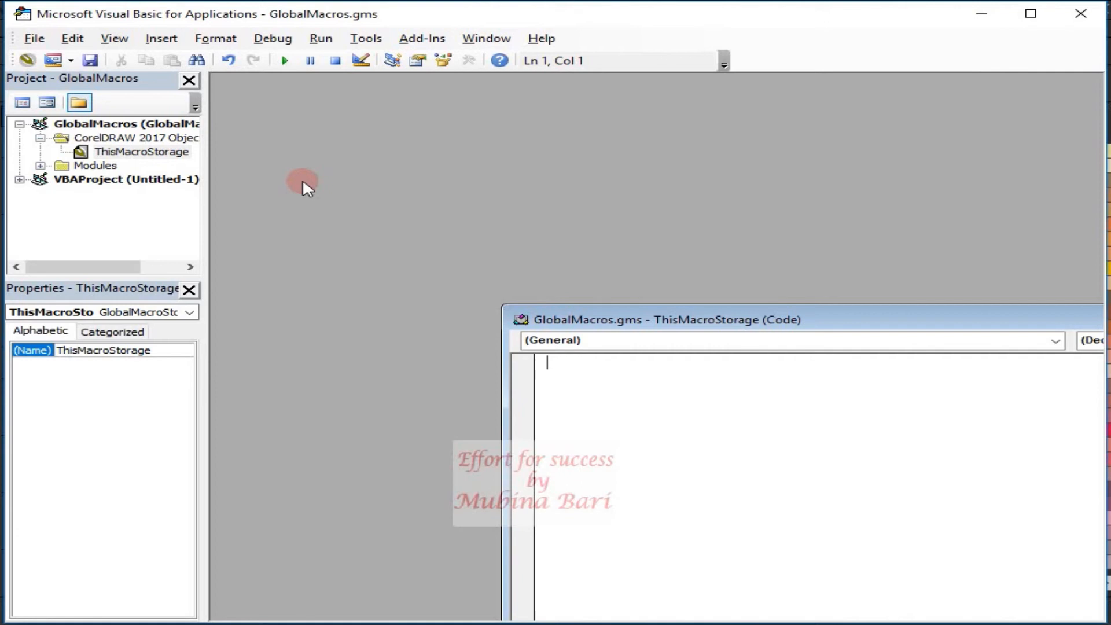
{"action": "left_click", "coordinate": [1079, 13]}
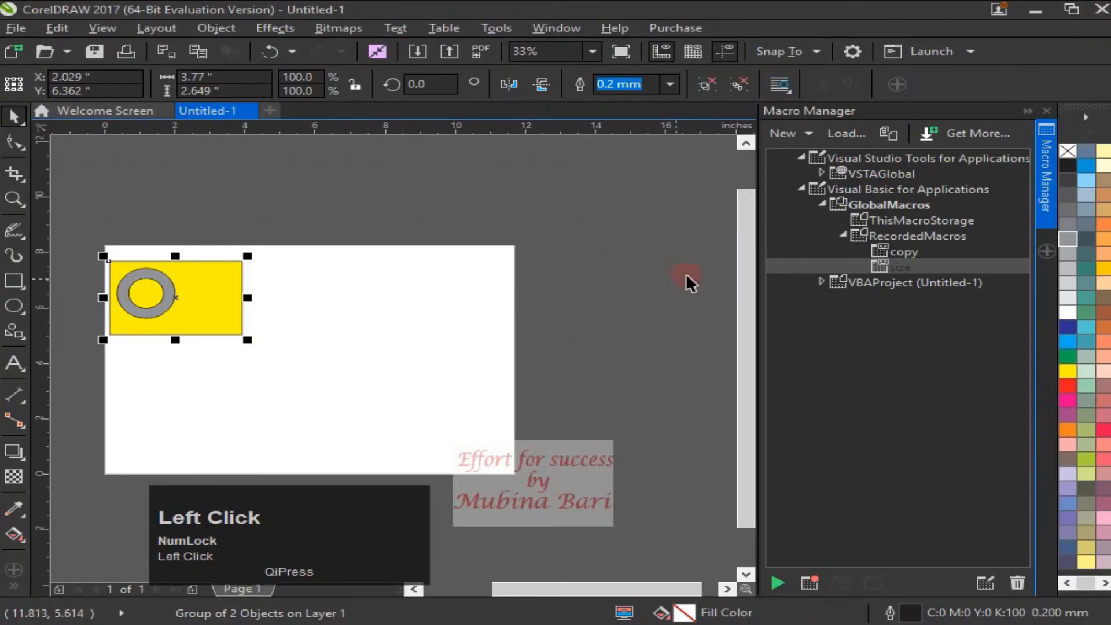
Try to open the VSTA Editor.
{"action": "left_click", "coordinate": [492, 23]}
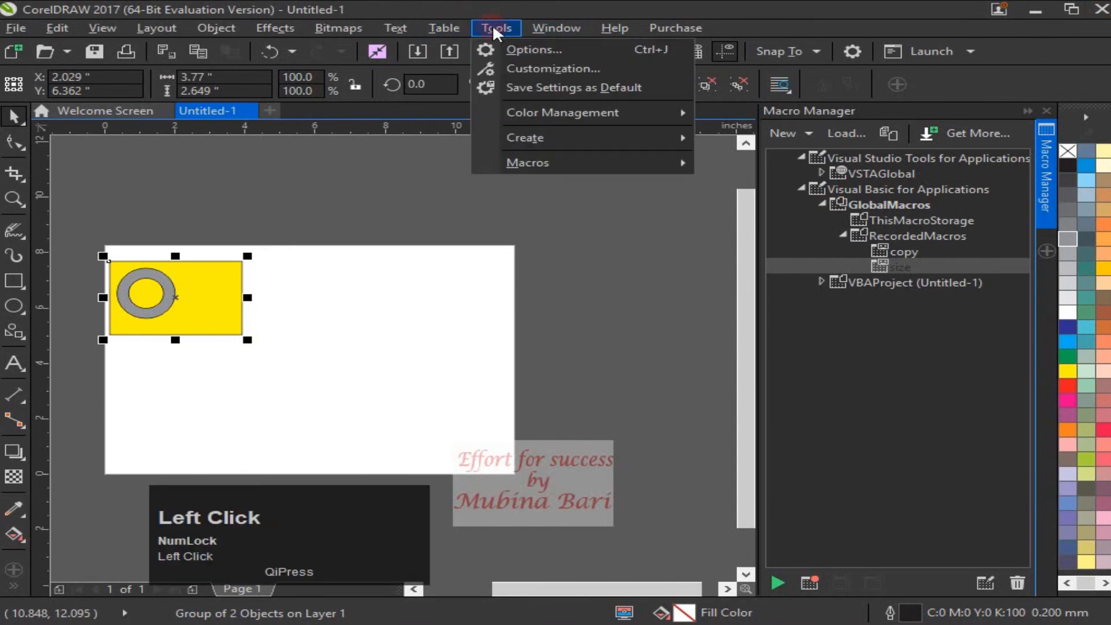
{"action": "mouse_move", "coordinate": [506, 162]}
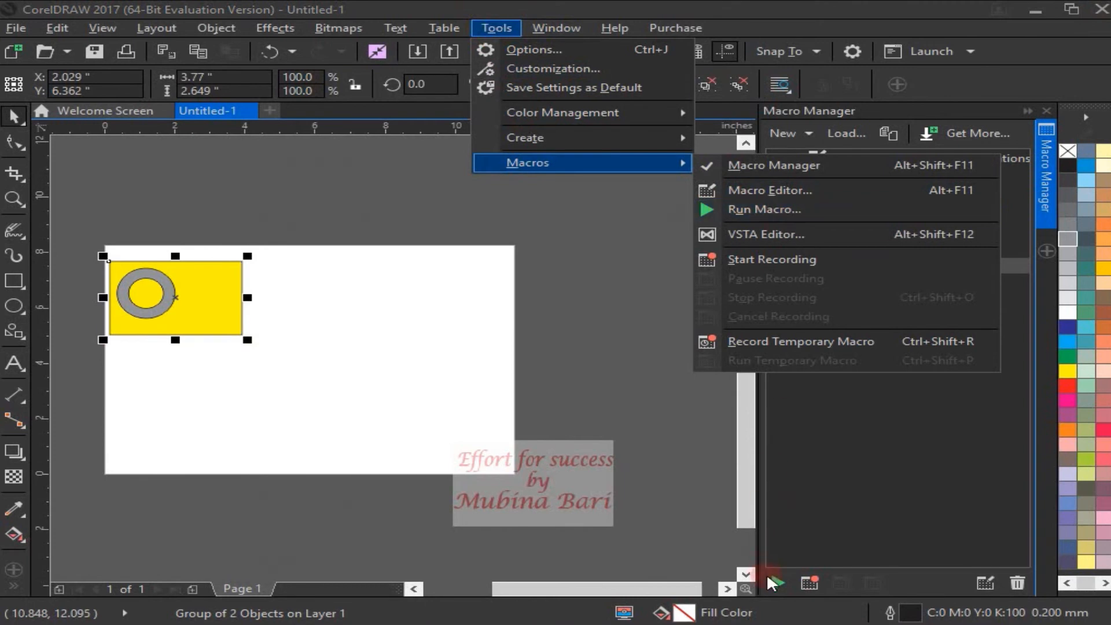
{"action": "left_click", "coordinate": [787, 230]}
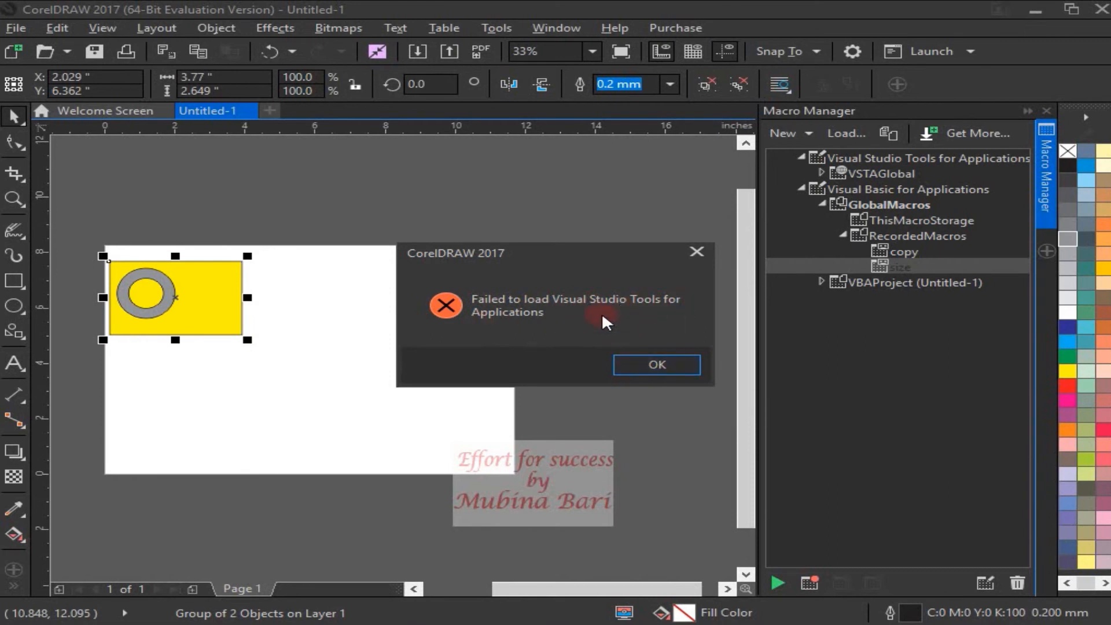
{"action": "left_click", "coordinate": [633, 363]}
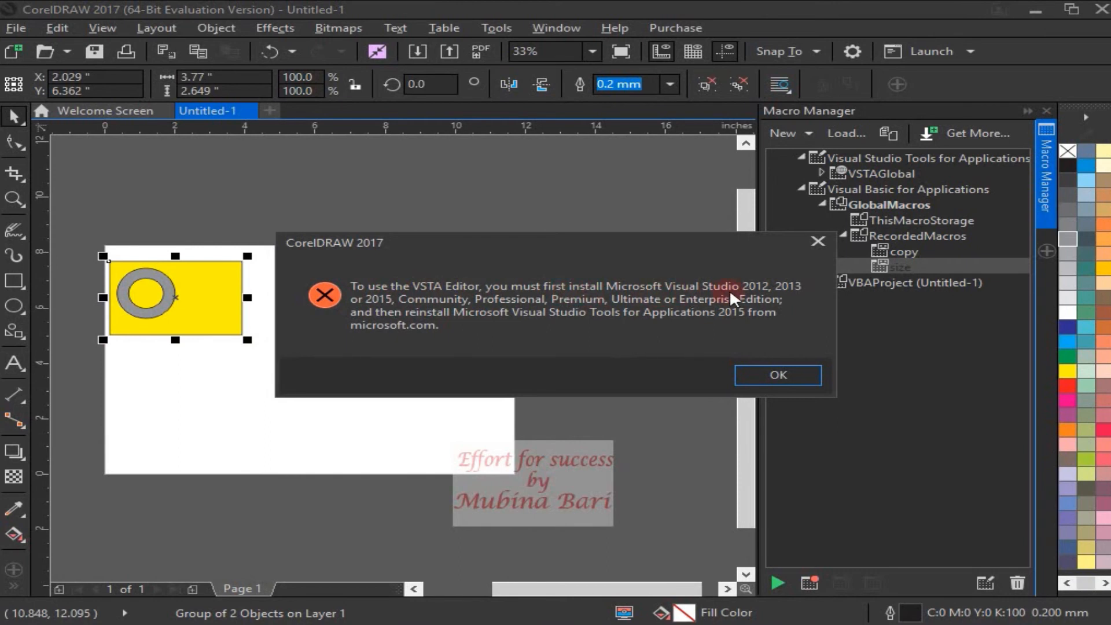
{"action": "left_click", "coordinate": [777, 374]}
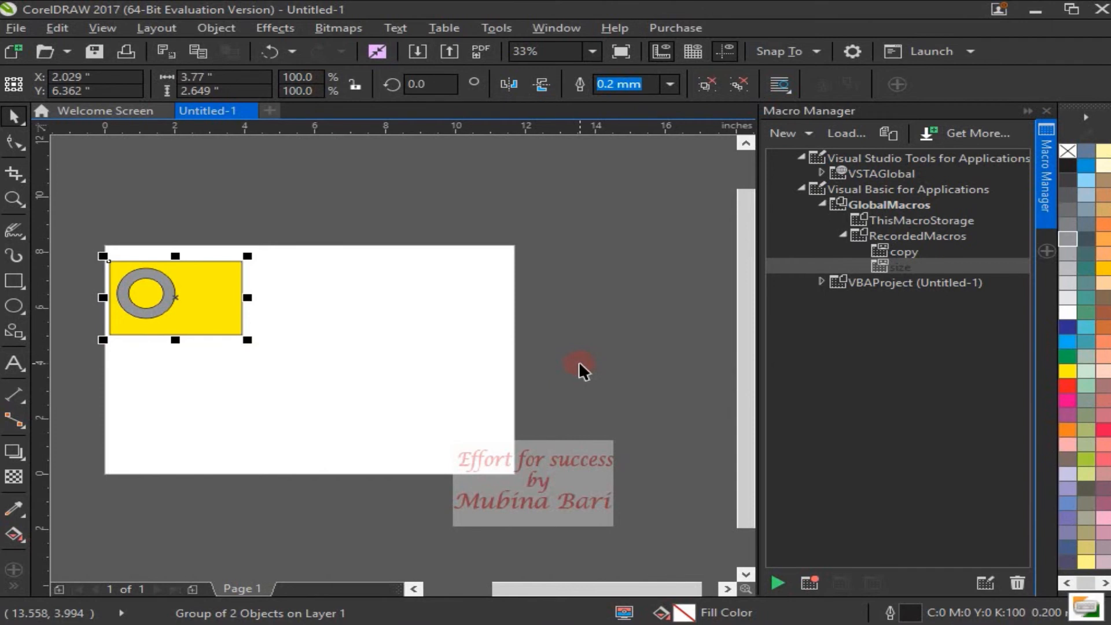
Start recording a macro named "yellow", saved in GlobalMacros.
{"action": "left_click", "coordinate": [498, 29]}
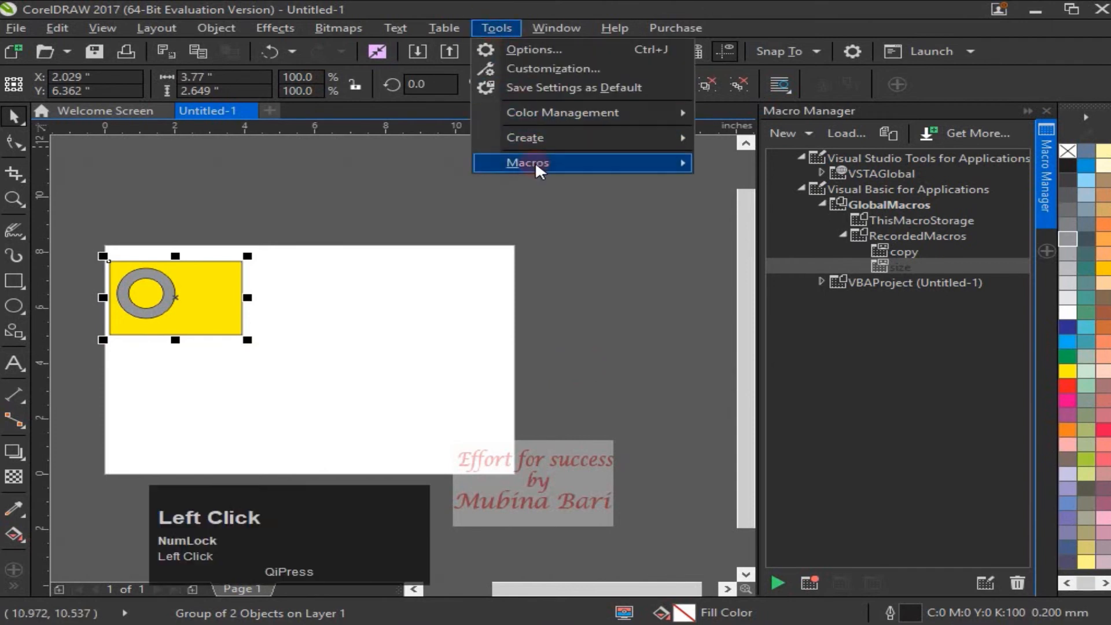
{"action": "mouse_move", "coordinate": [536, 162]}
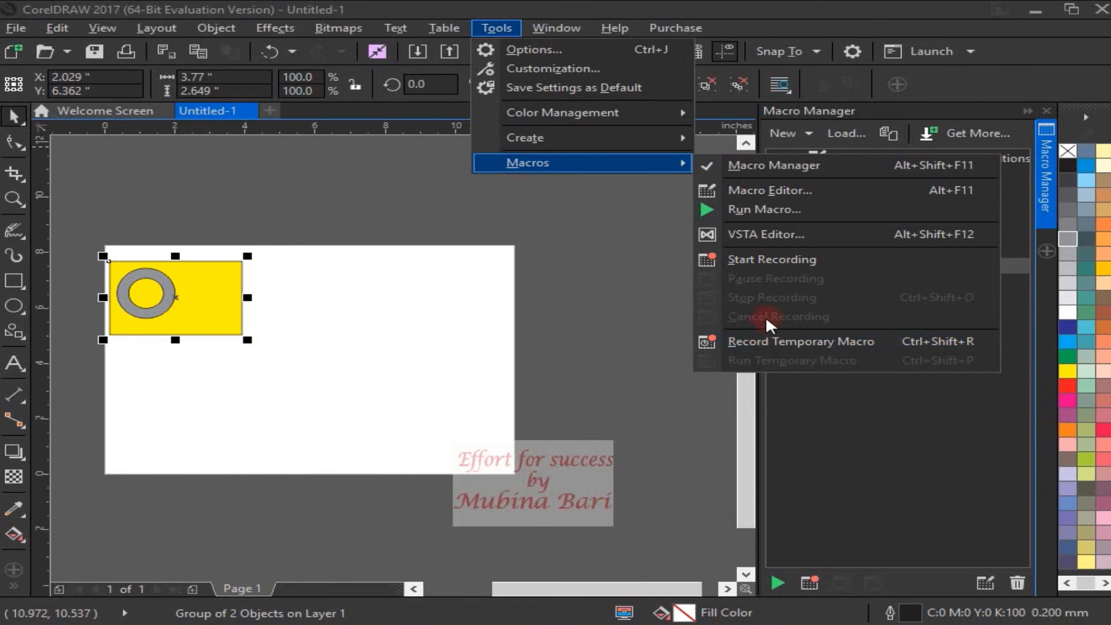
{"action": "left_click", "coordinate": [771, 260]}
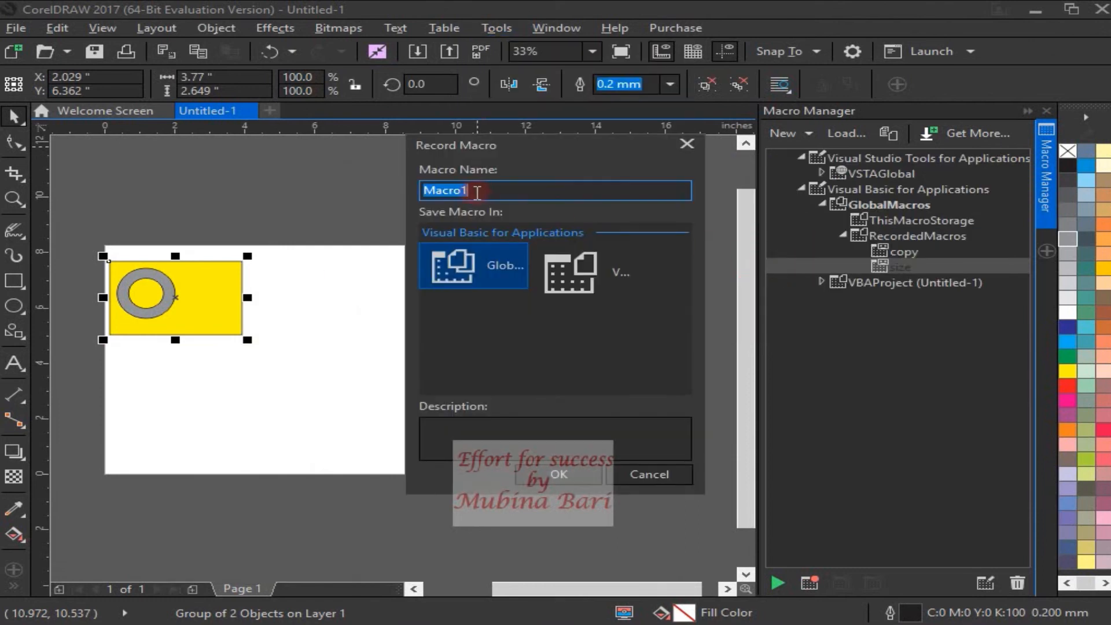
{"action": "key", "text": "BackSpace"}
{"action": "left_click", "coordinate": [430, 191]}
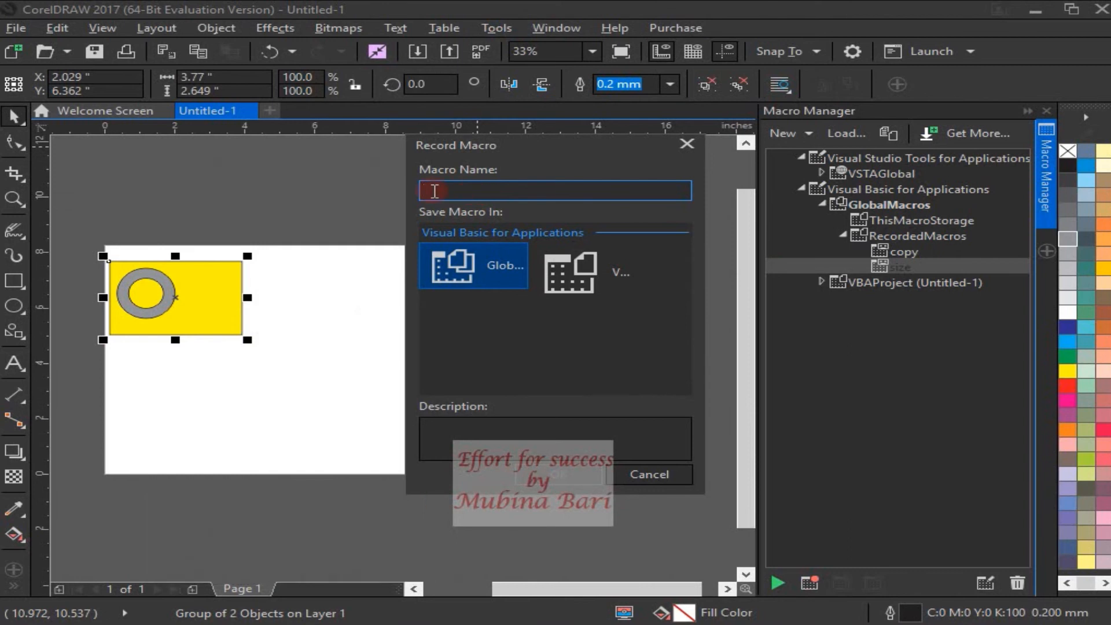
{"action": "type", "text": "yellow"}
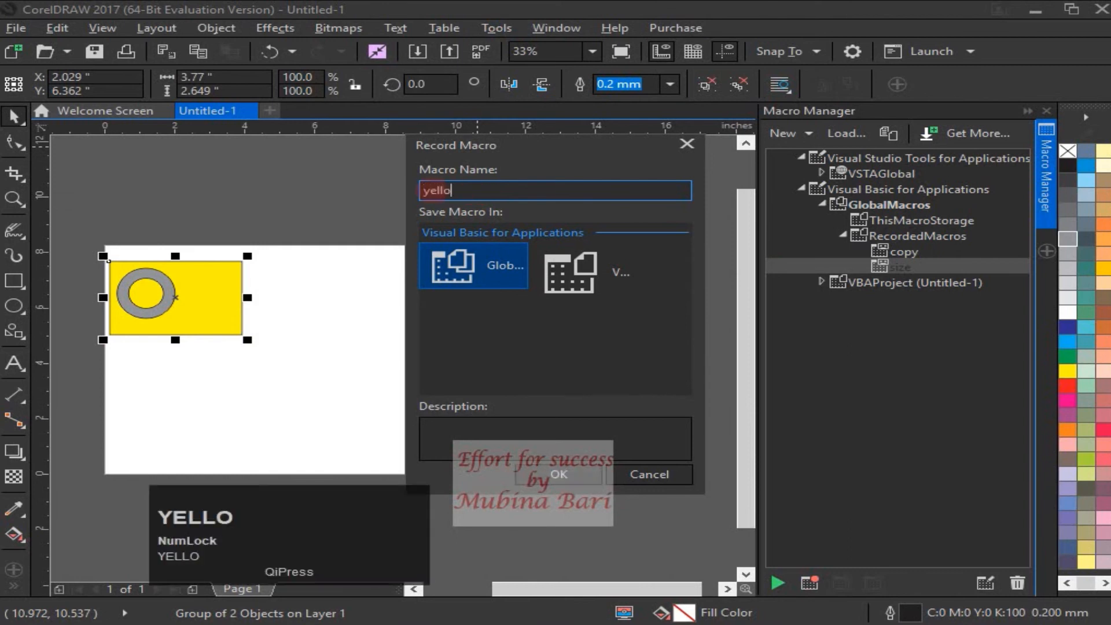
{"action": "left_click", "coordinate": [556, 473]}
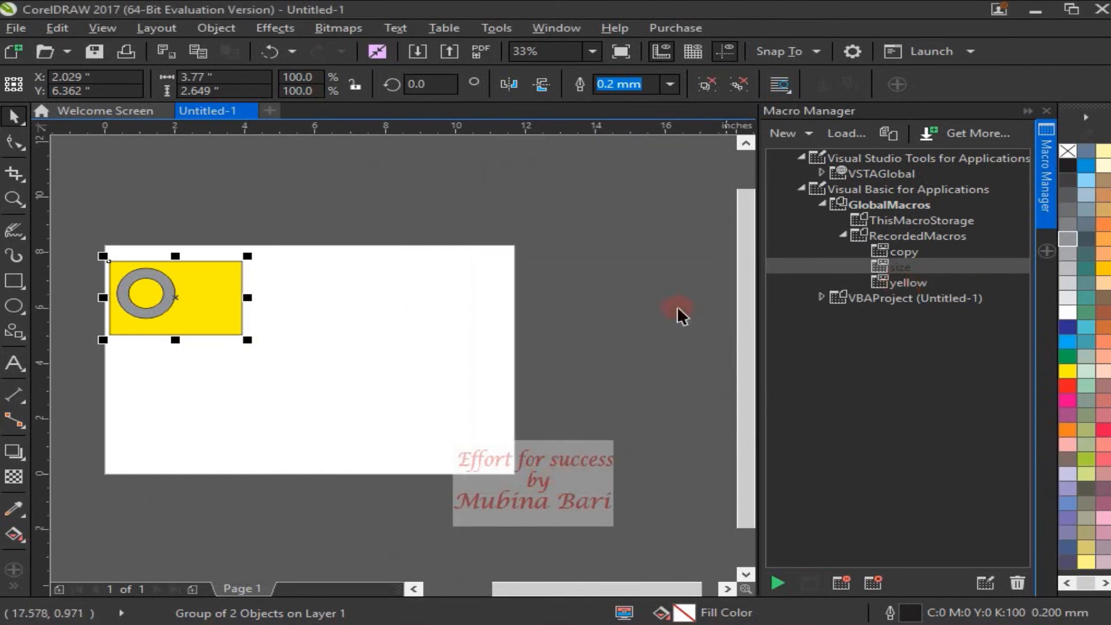
Stretch the group downward to about 6.7 in high and cancel the macro recording.
{"action": "left_click_drag", "start_coordinate": [175, 340], "coordinate": [166, 450]}
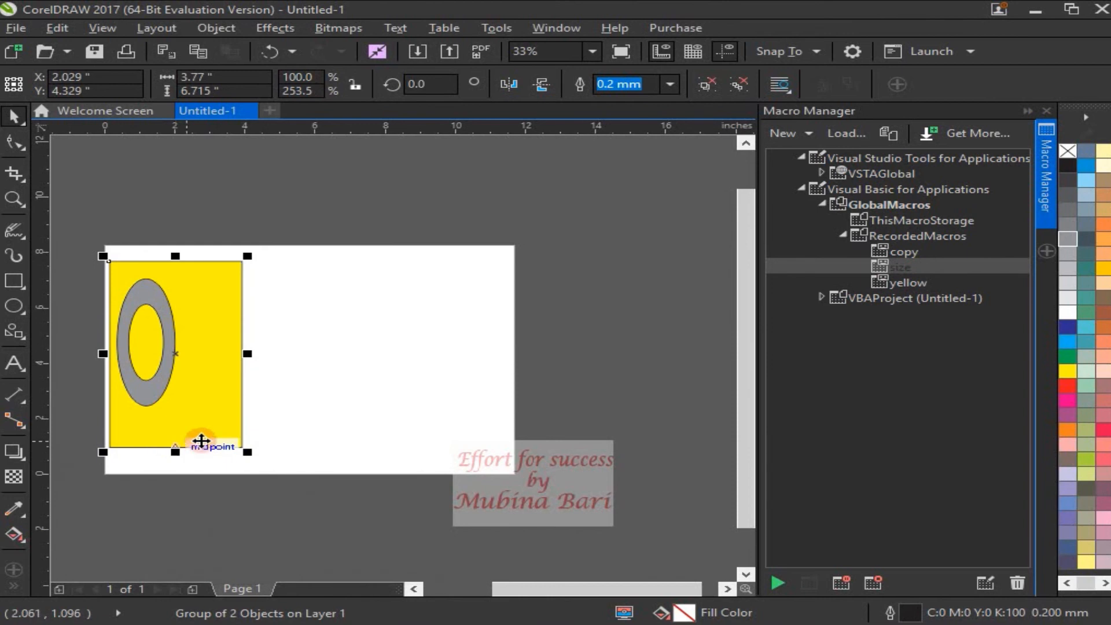
{"action": "left_click", "coordinate": [499, 26]}
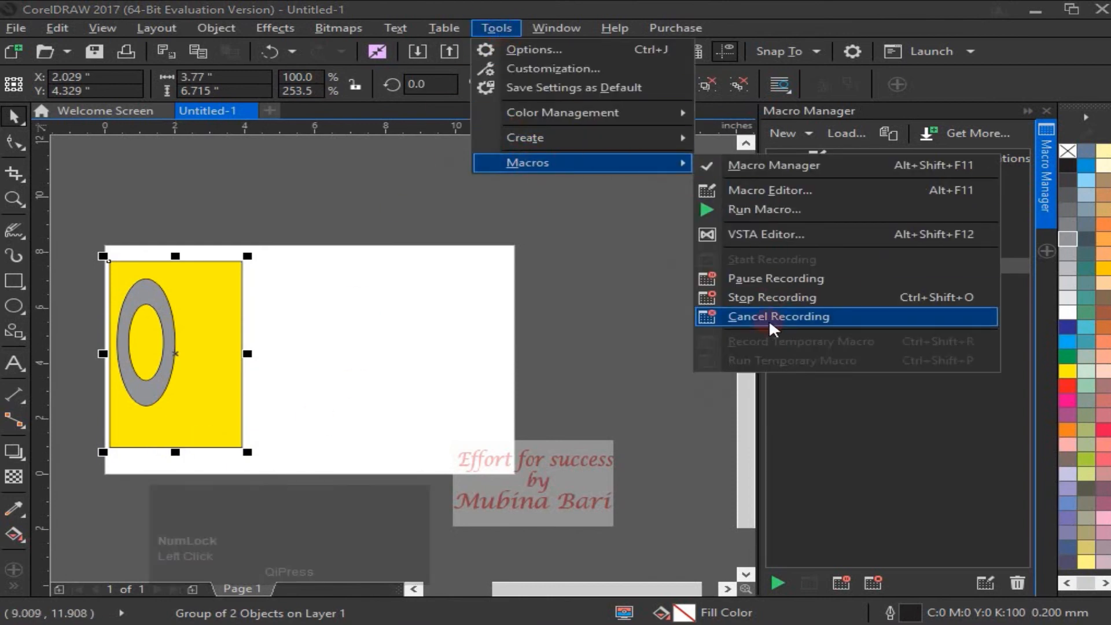
{"action": "left_click", "coordinate": [766, 315]}
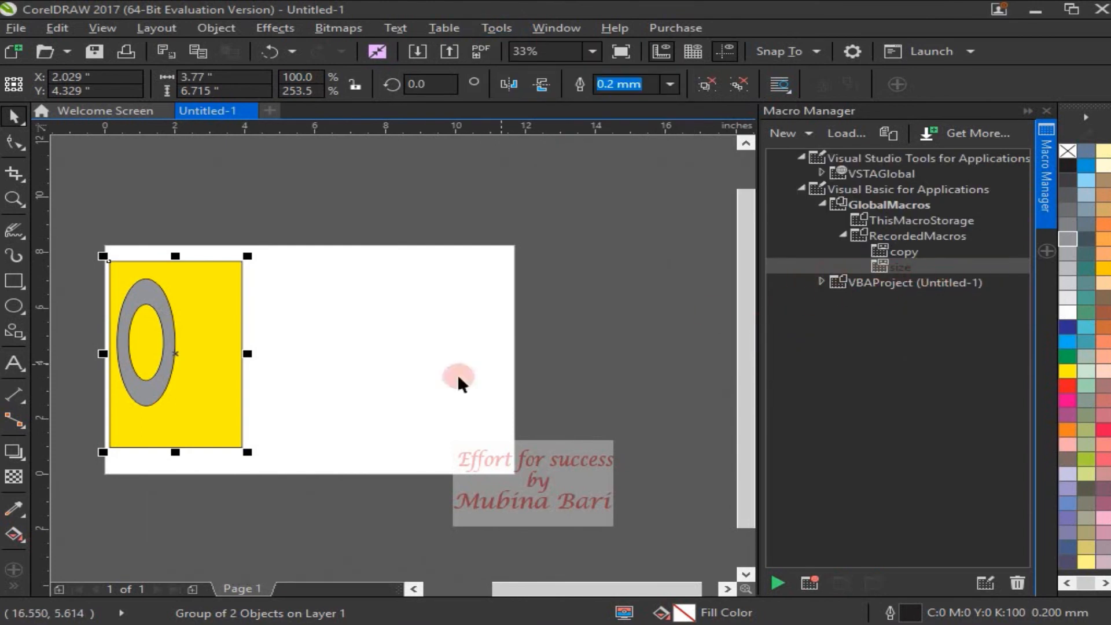
Reduce the group's height to about 4 in and record a temporary macro that enlarges it to about 6.15 by 6.53 in.
{"action": "left_click_drag", "start_coordinate": [175, 451], "coordinate": [174, 377]}
{"action": "left_click", "coordinate": [171, 387]}
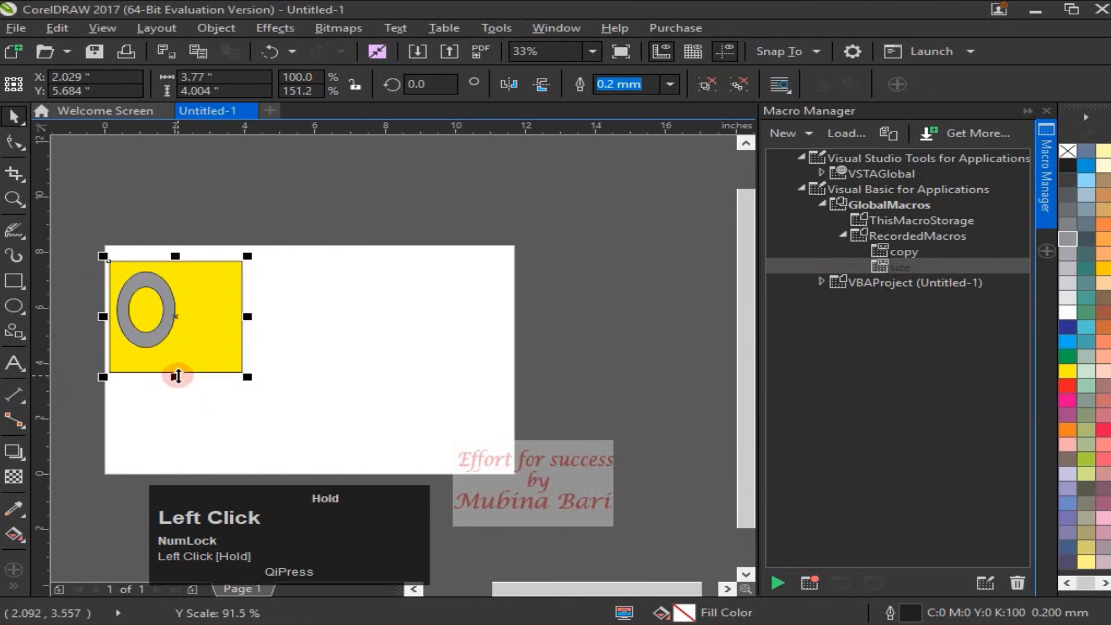
{"action": "left_click", "coordinate": [498, 30]}
{"action": "mouse_move", "coordinate": [526, 163]}
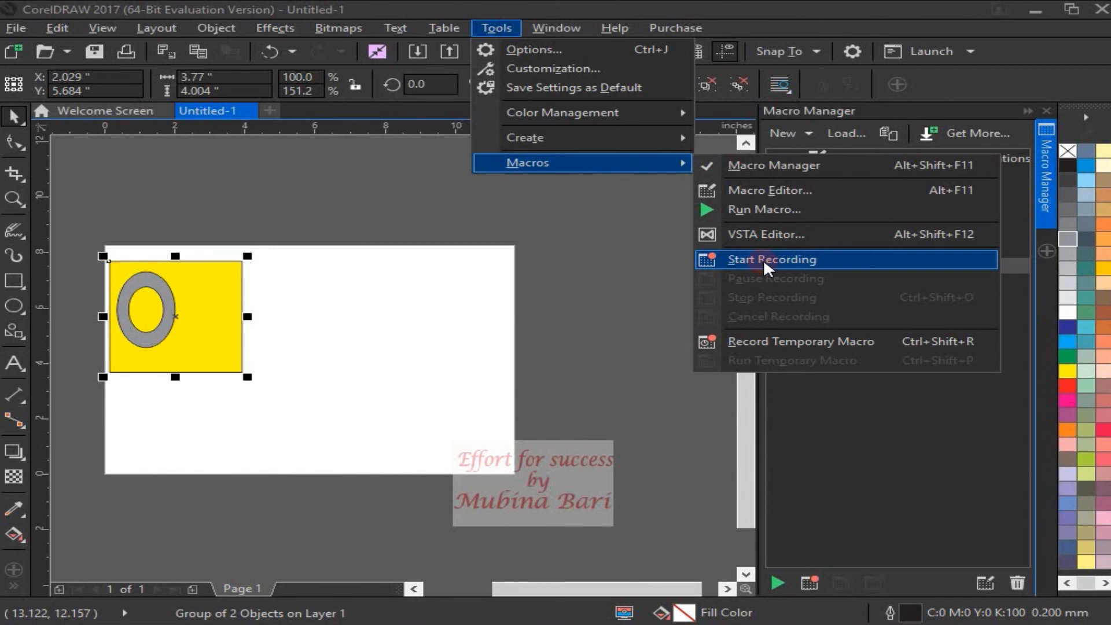
{"action": "left_click", "coordinate": [799, 341]}
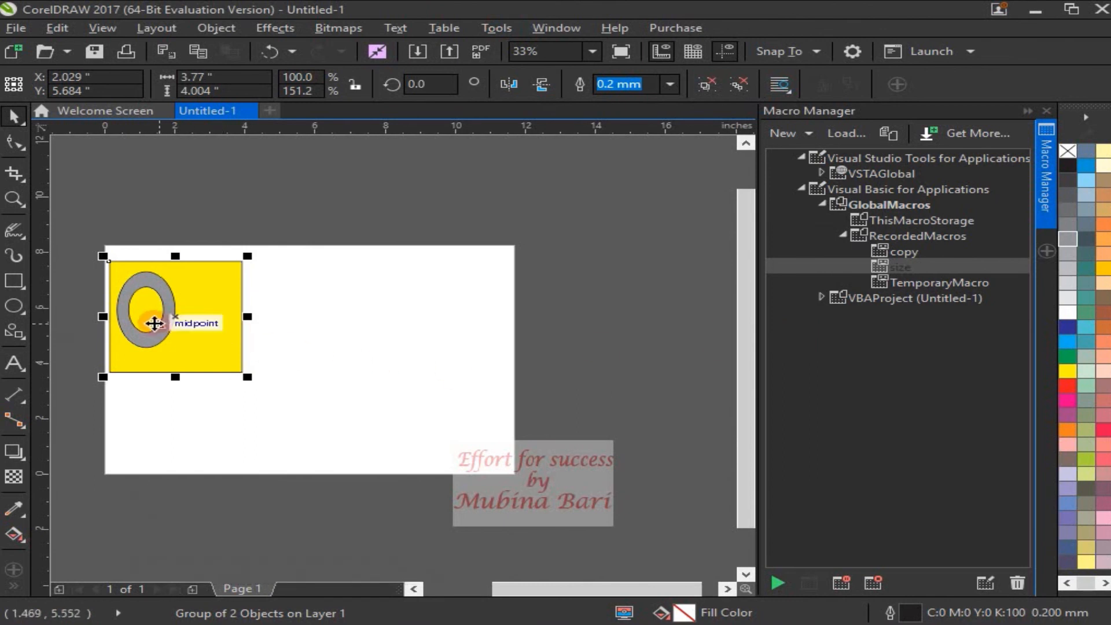
{"action": "left_click_drag", "start_coordinate": [244, 375], "coordinate": [416, 443]}
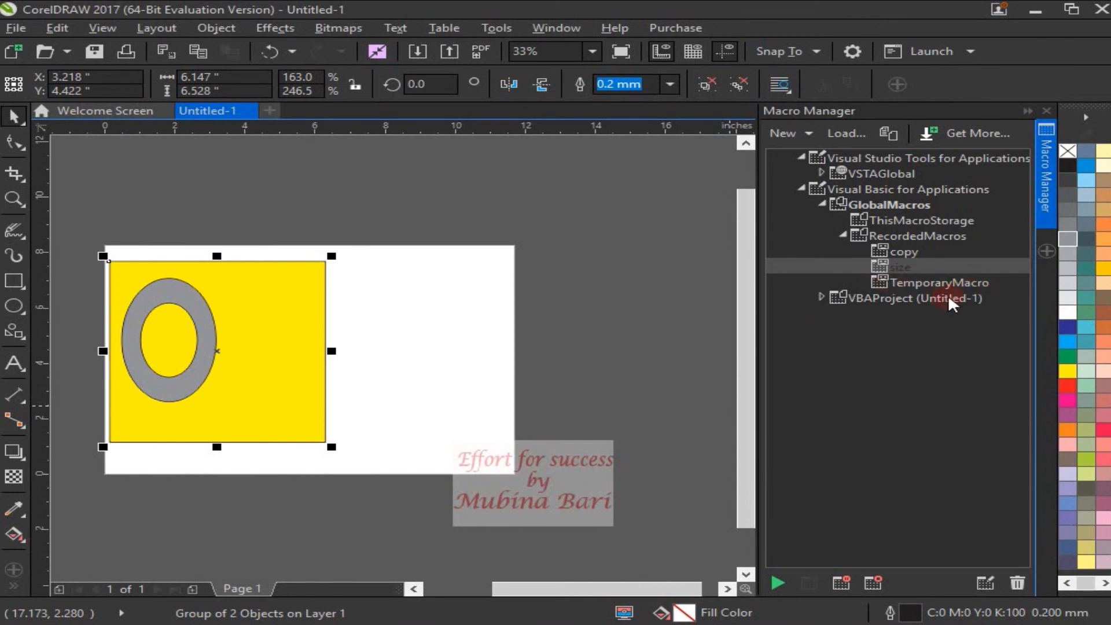
{"action": "left_click", "coordinate": [871, 582]}
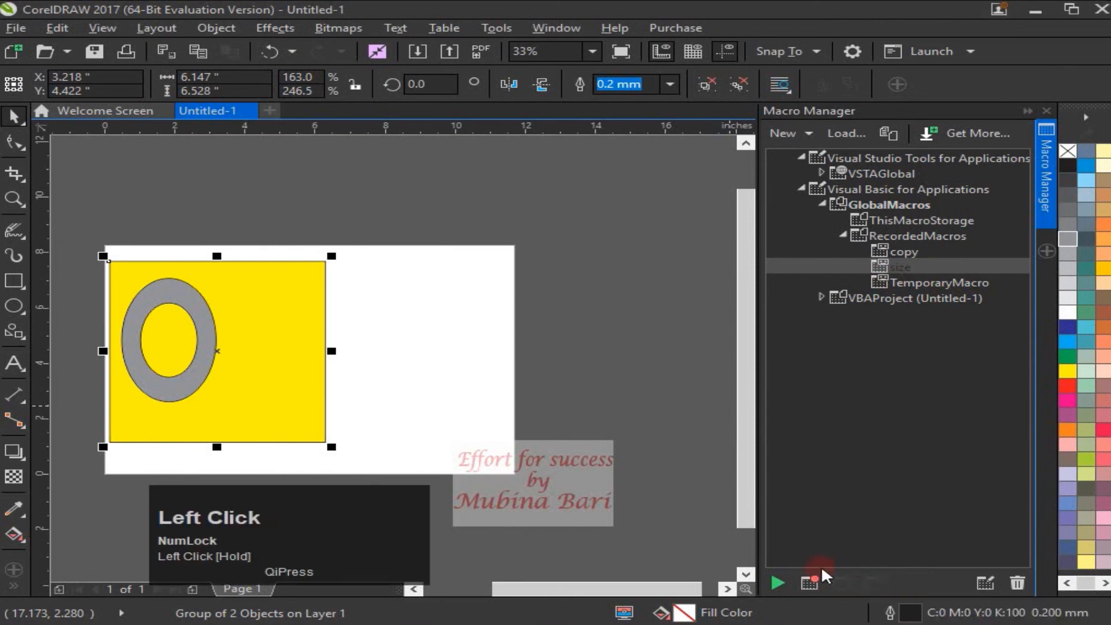
Shrink the group to about 3.95 by 4.19 in and run the temporary macro on it.
{"action": "left_click_drag", "start_coordinate": [331, 445], "coordinate": [289, 355]}
{"action": "left_click", "coordinate": [355, 391]}
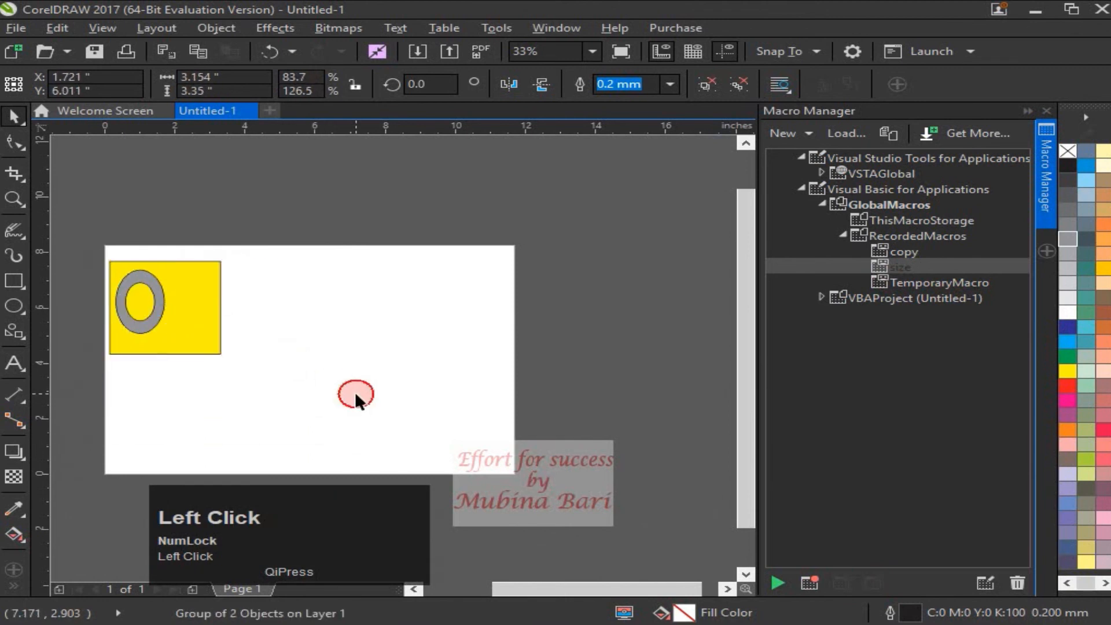
{"action": "left_click", "coordinate": [147, 318]}
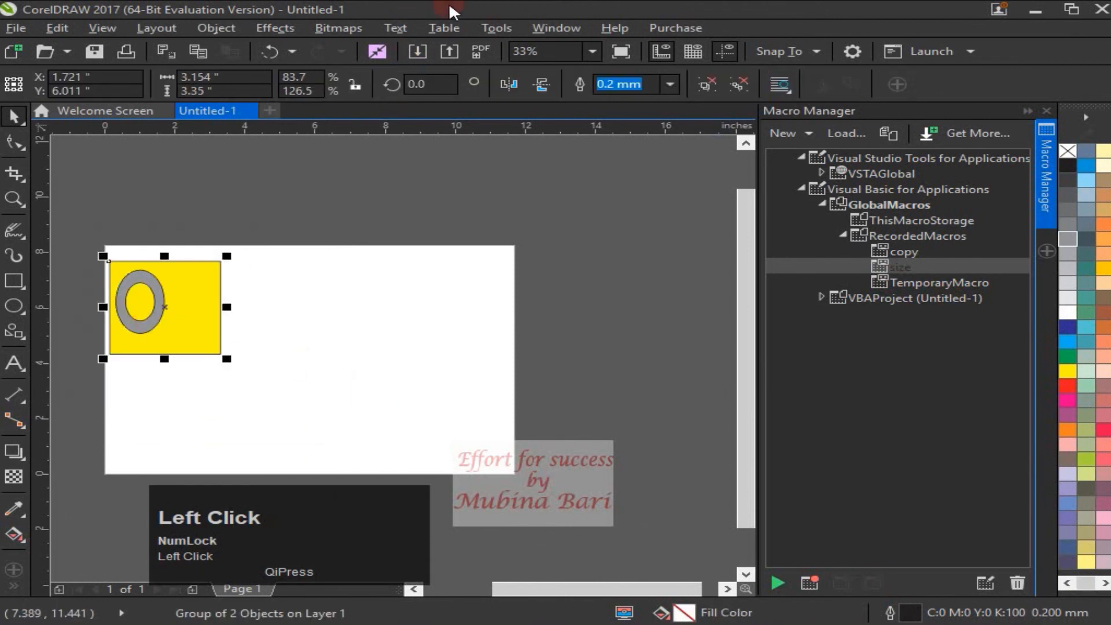
{"action": "left_click", "coordinate": [496, 28]}
{"action": "mouse_move", "coordinate": [541, 168]}
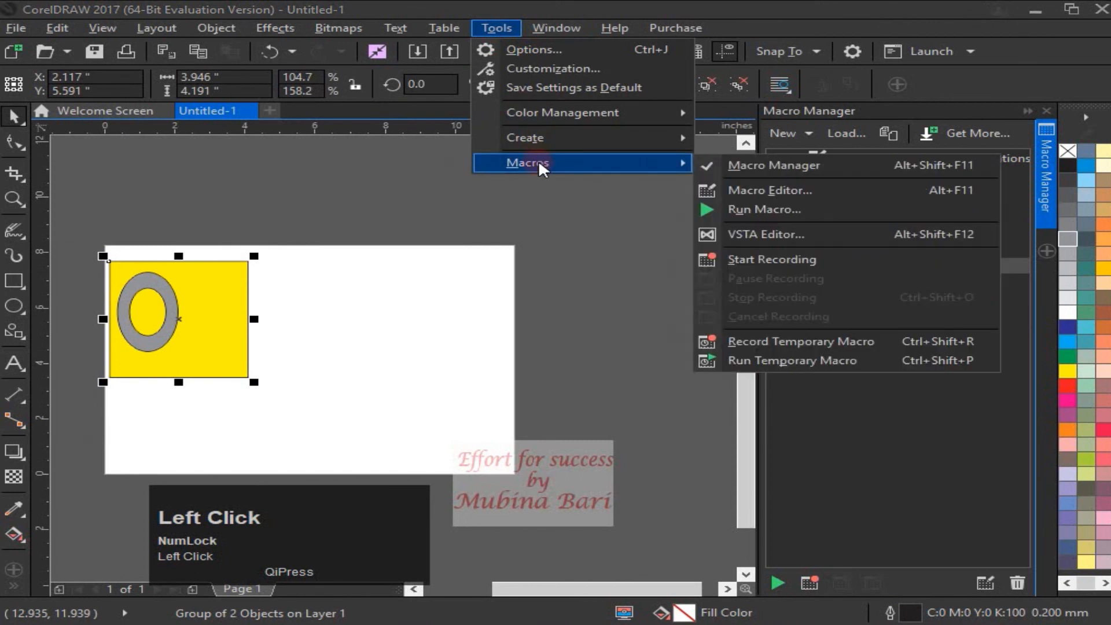
{"action": "left_click", "coordinate": [789, 360]}
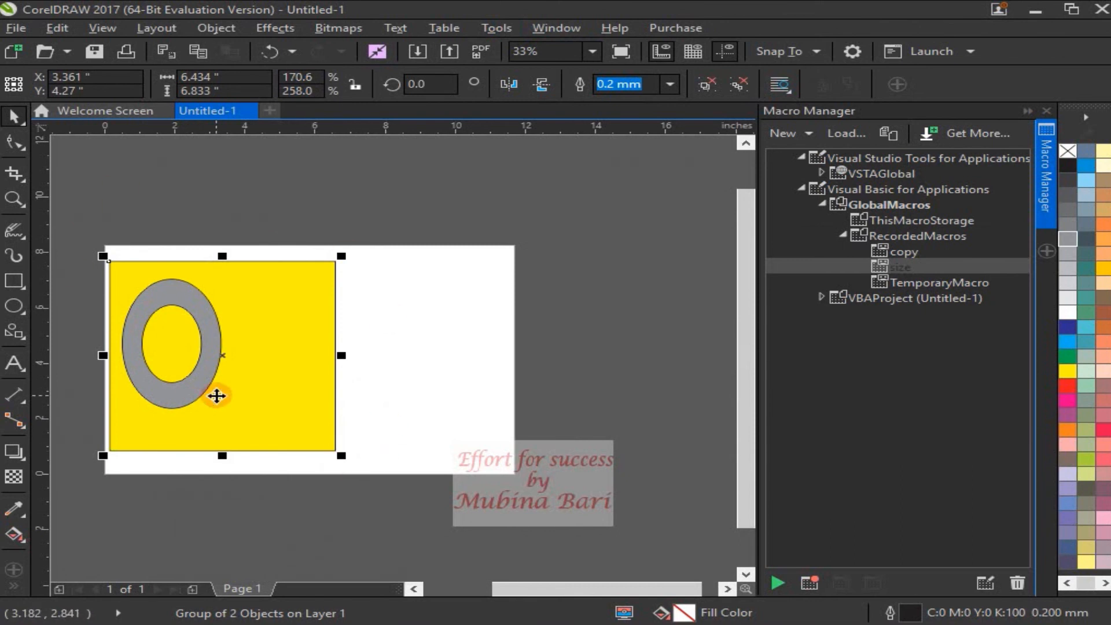
Scale the enlarged group down to about 3.18 by 3.38 in.
{"action": "left_click_drag", "start_coordinate": [340, 454], "coordinate": [279, 346]}
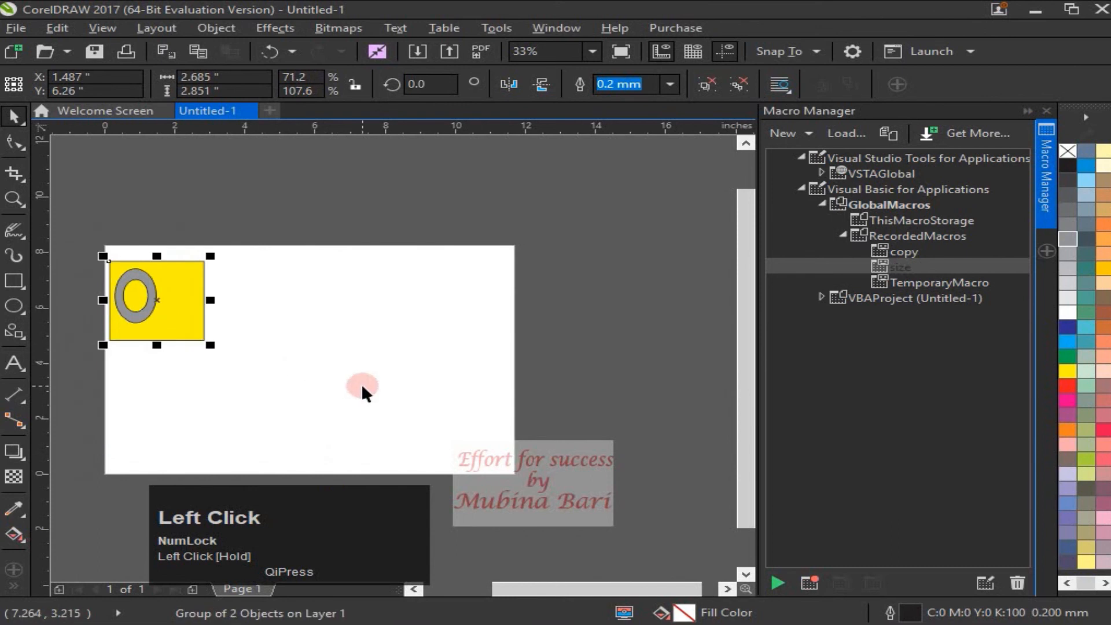
{"action": "left_click_drag", "start_coordinate": [212, 350], "coordinate": [218, 355]}
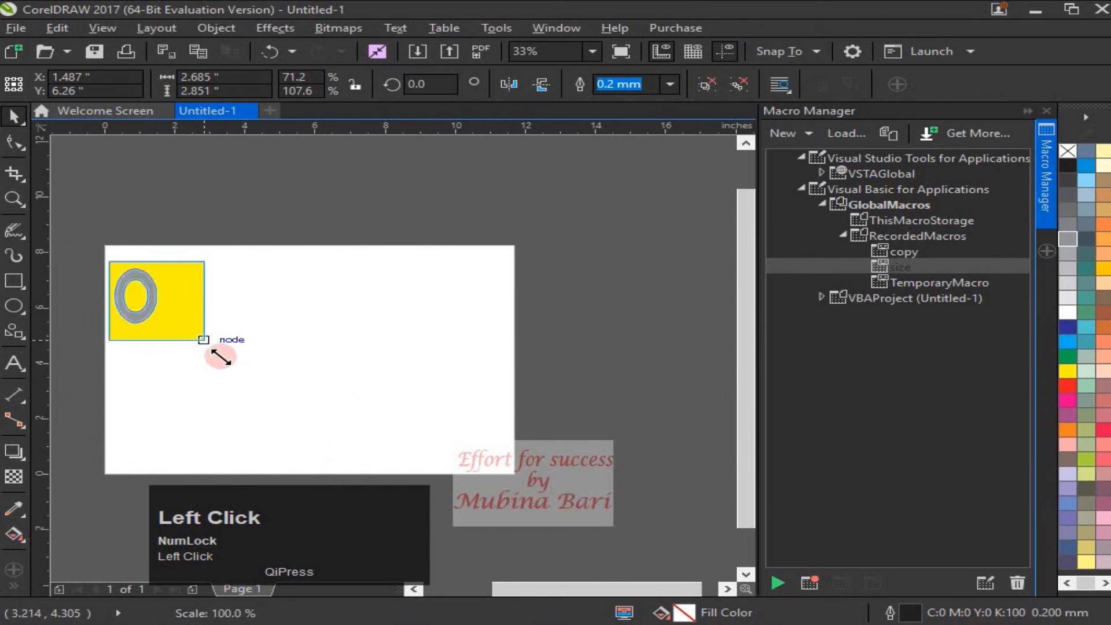
{"action": "left_click", "coordinate": [196, 332]}
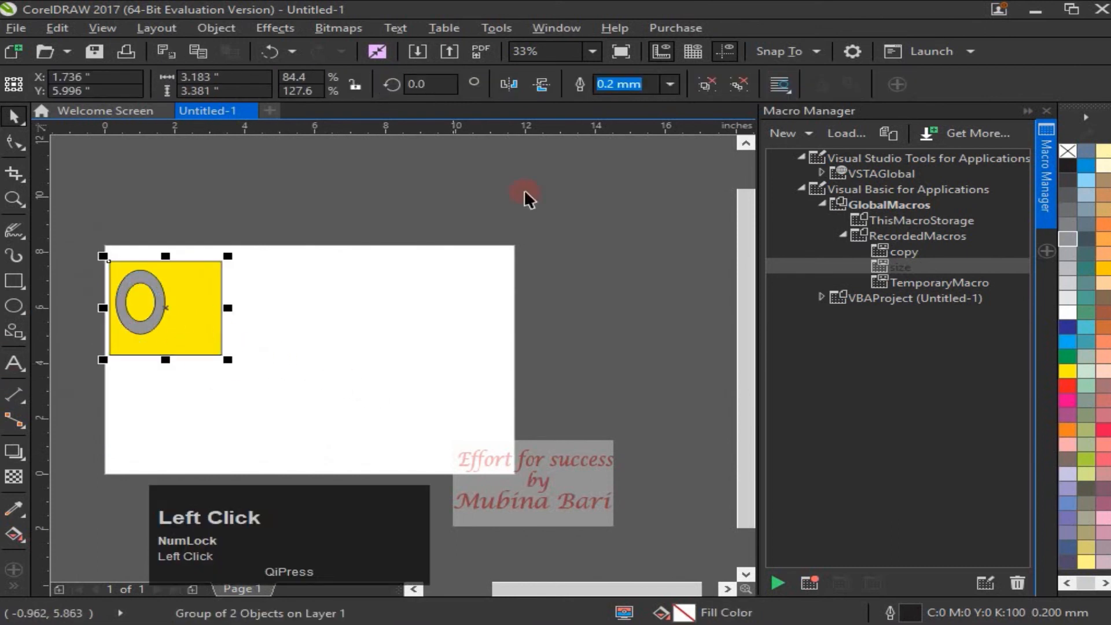
Record a new temporary macro that stretches the group horizontally to about 10.8 in wide.
{"action": "left_click", "coordinate": [492, 28]}
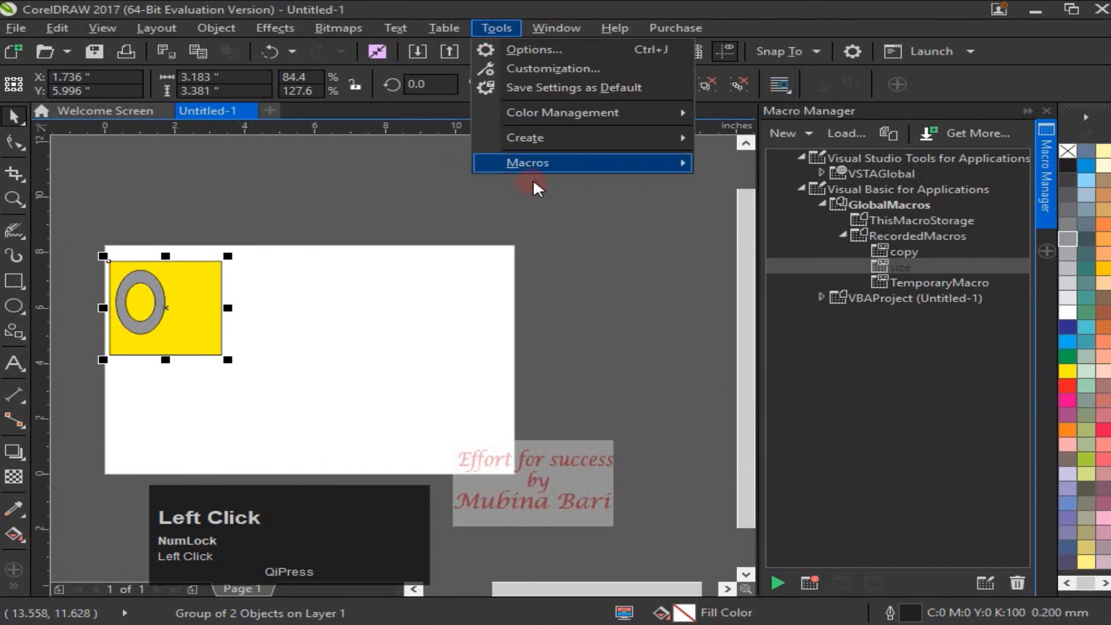
{"action": "mouse_move", "coordinate": [533, 163]}
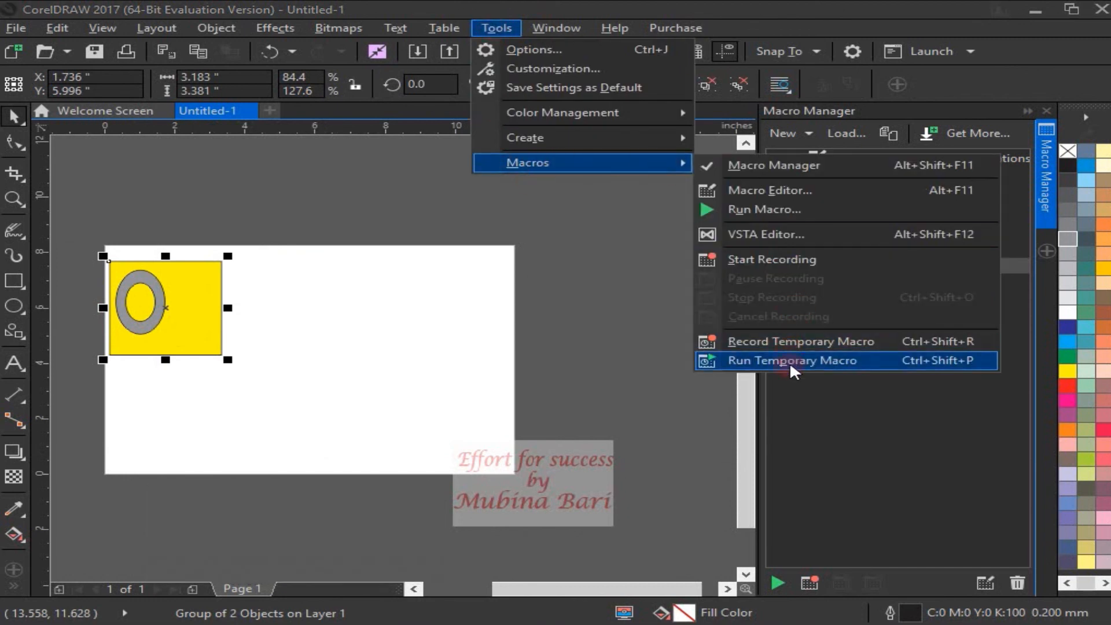
{"action": "left_click", "coordinate": [780, 341]}
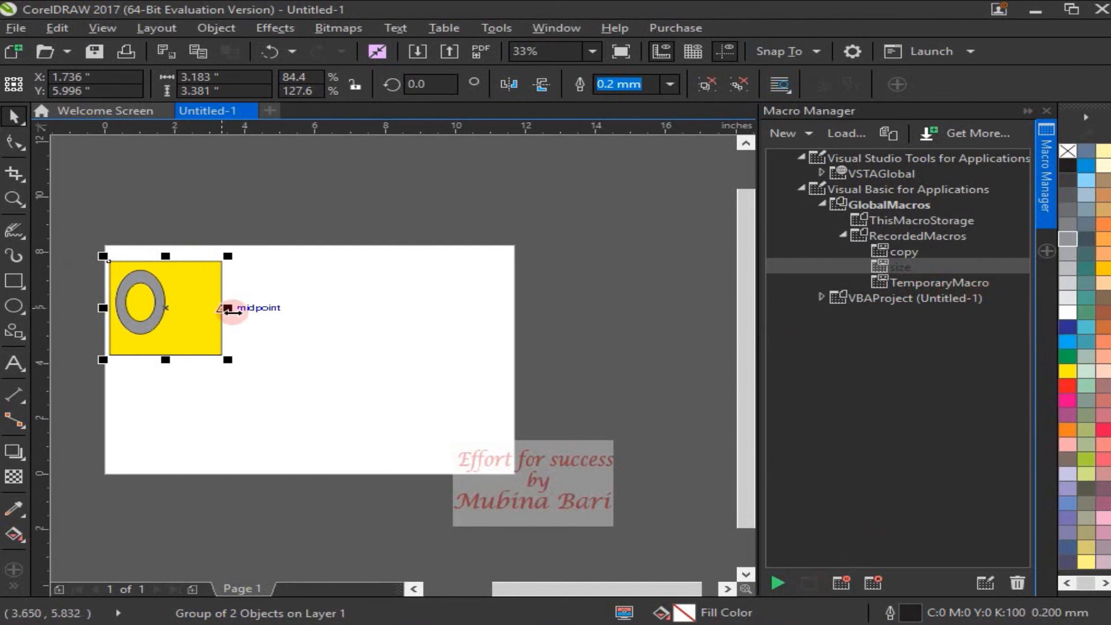
{"action": "left_click_drag", "start_coordinate": [235, 309], "coordinate": [497, 349]}
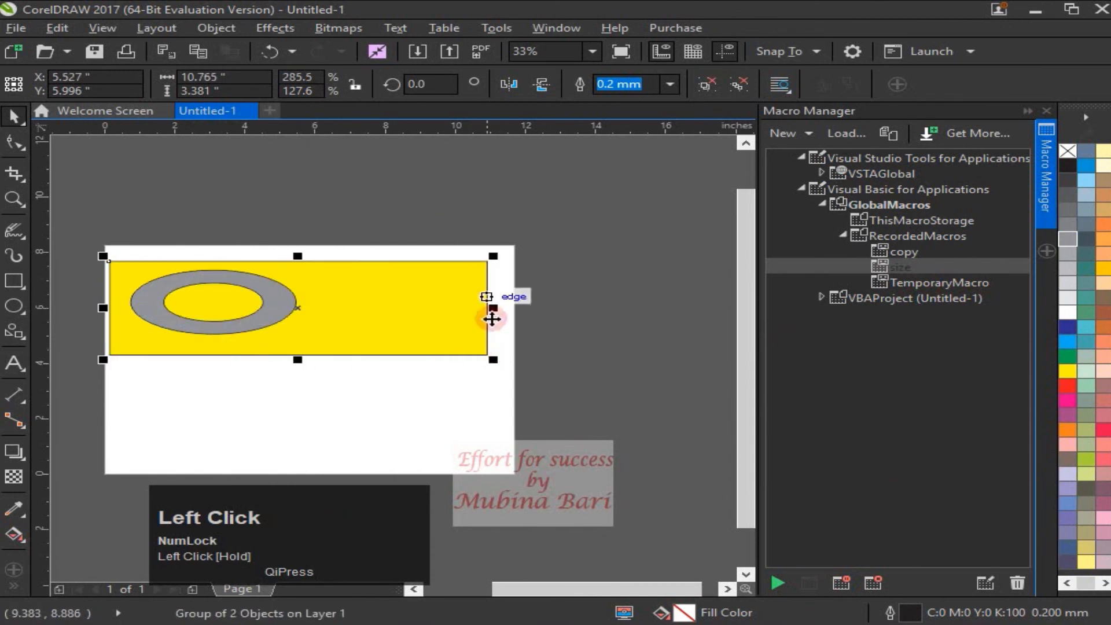
{"action": "left_click", "coordinate": [875, 584]}
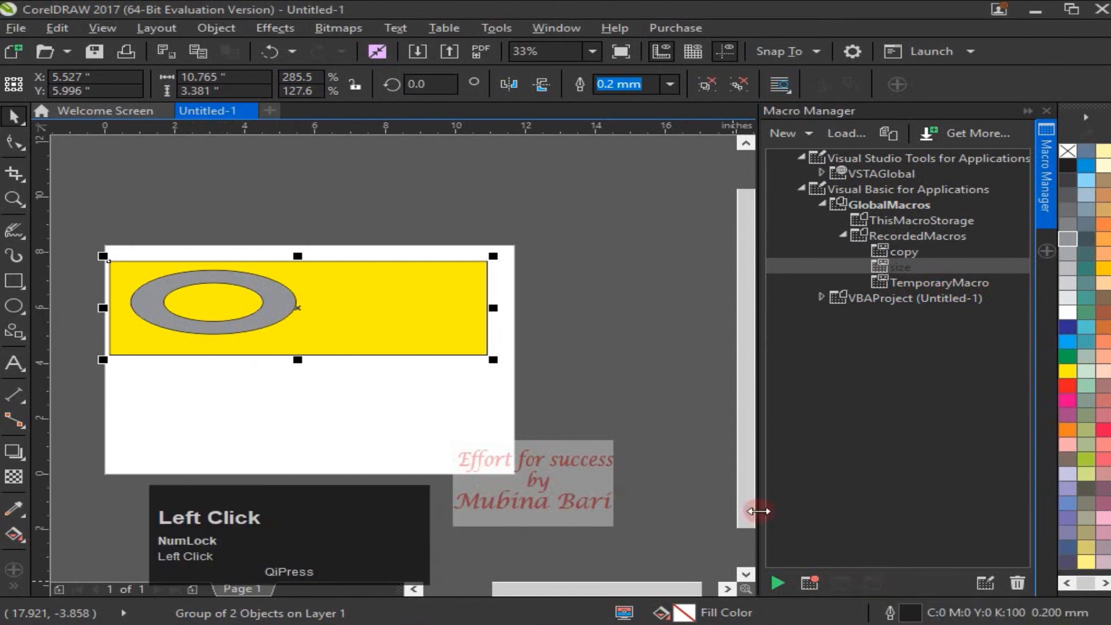
Narrow the stretched group to about 4.13 in wide and deselect it.
{"action": "left_click_drag", "start_coordinate": [476, 308], "coordinate": [276, 307]}
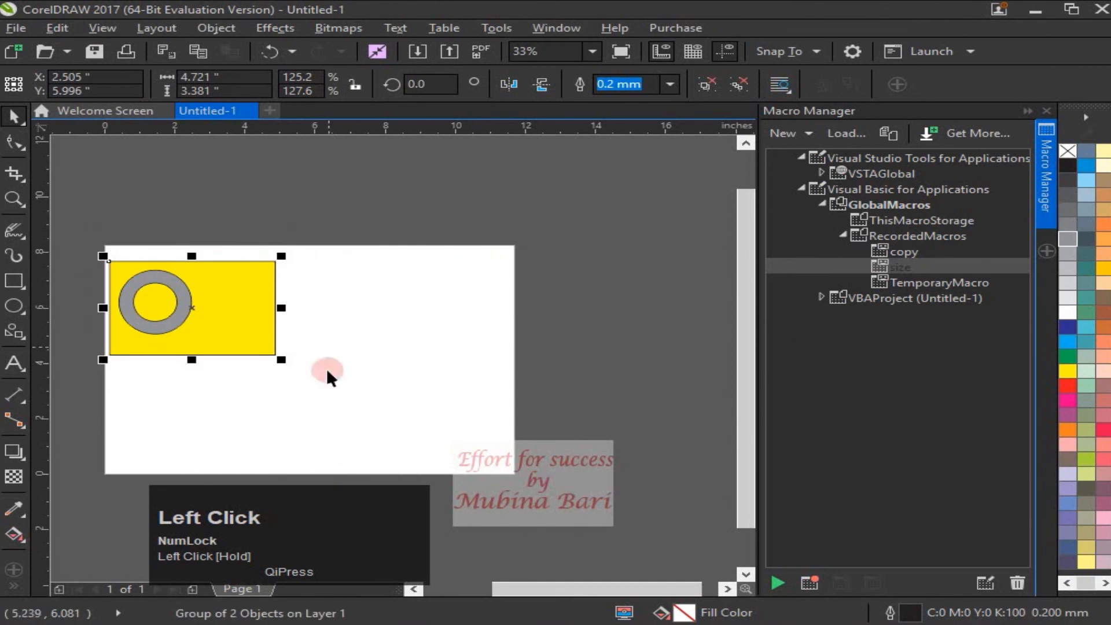
{"action": "left_click", "coordinate": [321, 428]}
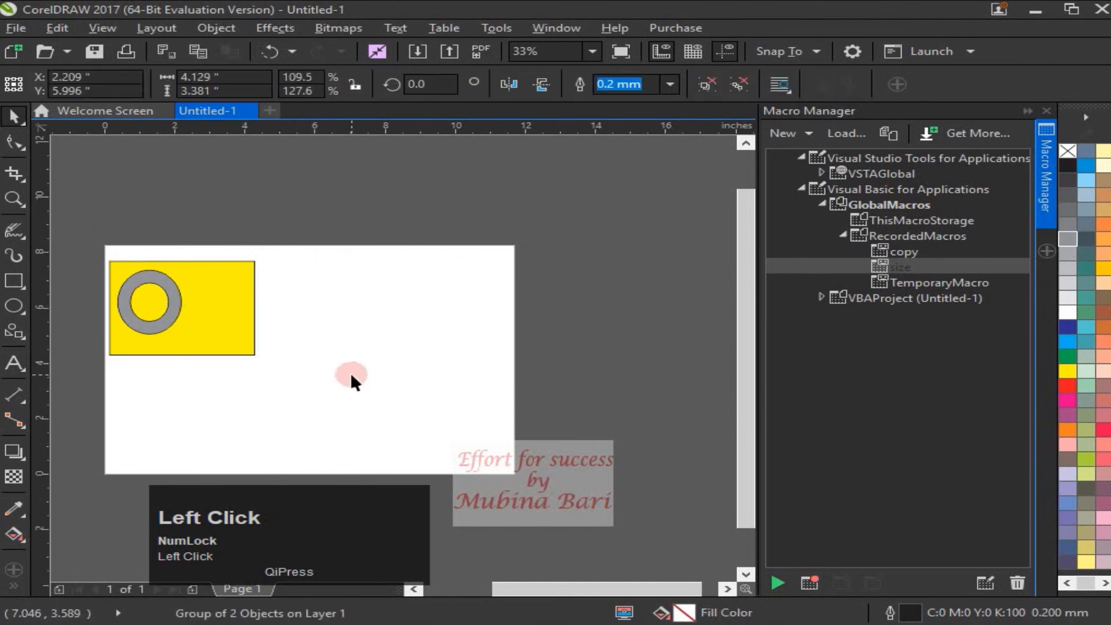
{"action": "left_click", "coordinate": [351, 376]}
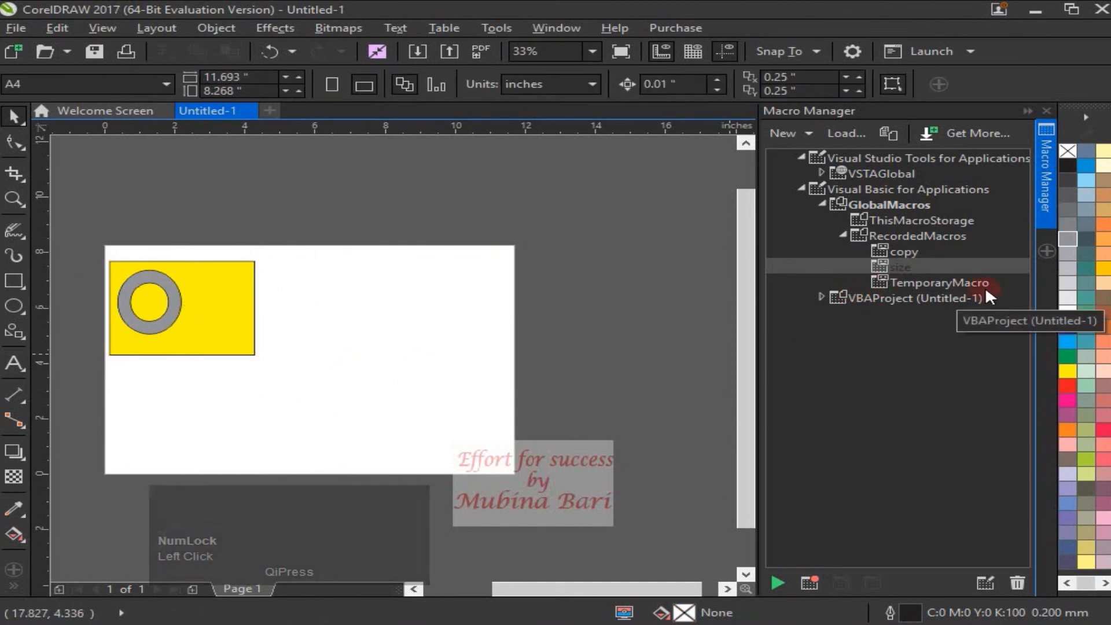
Select the group and run the horizontal-stretch temporary macro on it.
{"action": "left_click", "coordinate": [198, 333]}
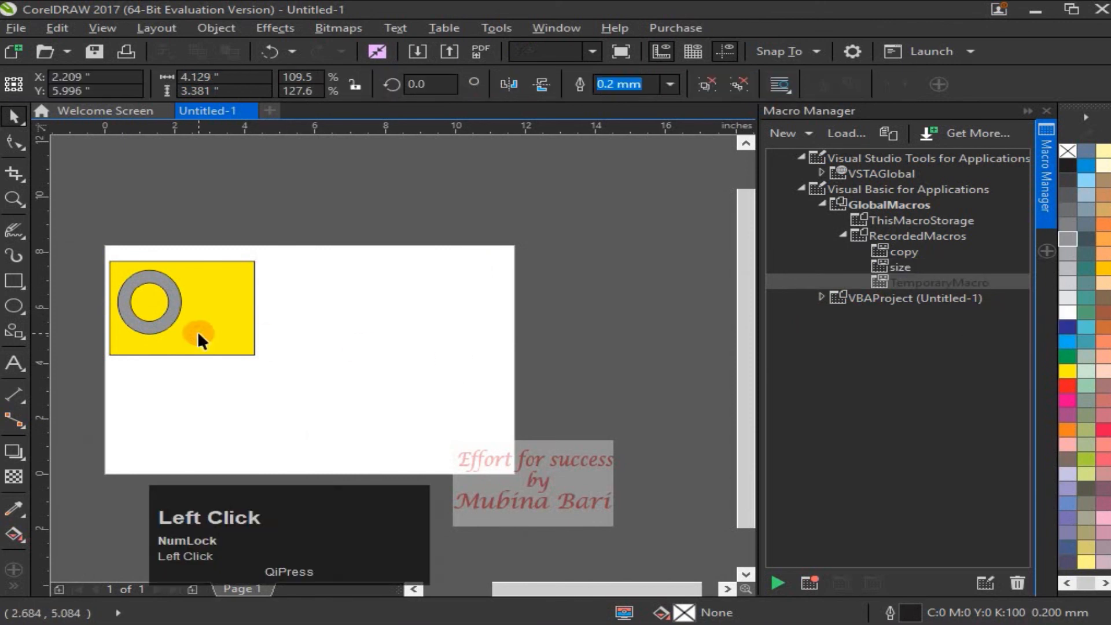
{"action": "left_click", "coordinate": [932, 282]}
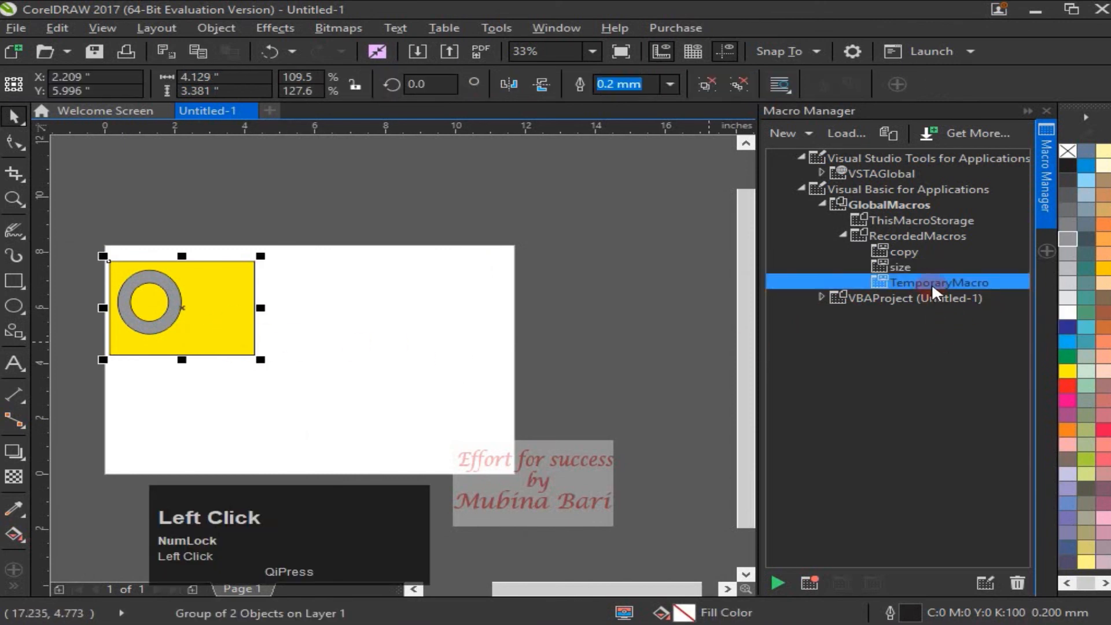
{"action": "left_click", "coordinate": [505, 29]}
{"action": "mouse_move", "coordinate": [544, 167]}
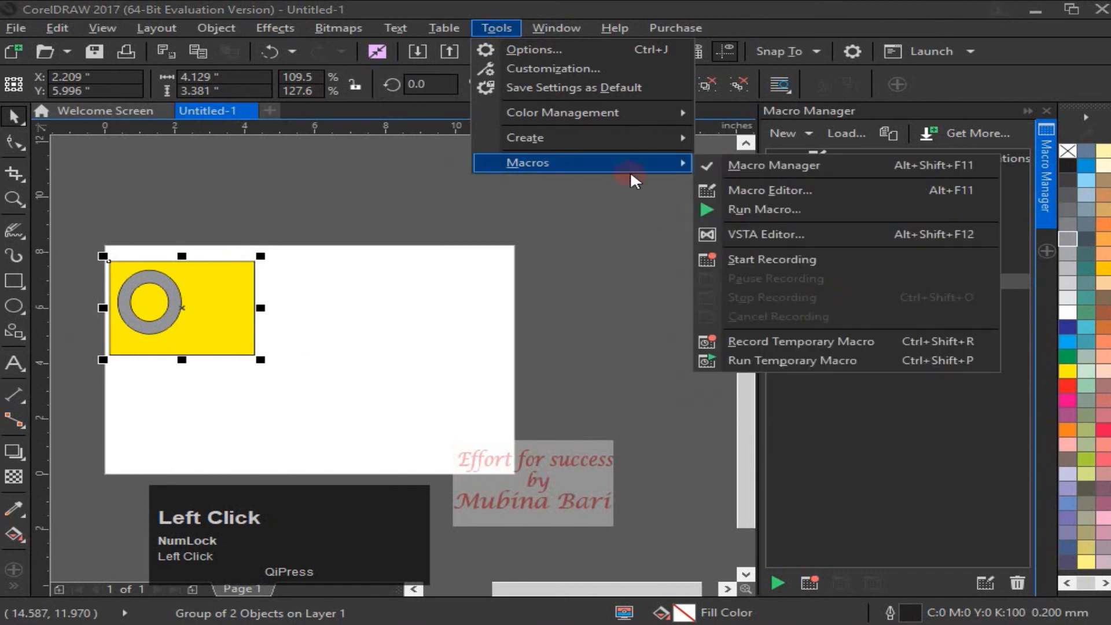
{"action": "left_click", "coordinate": [812, 360]}
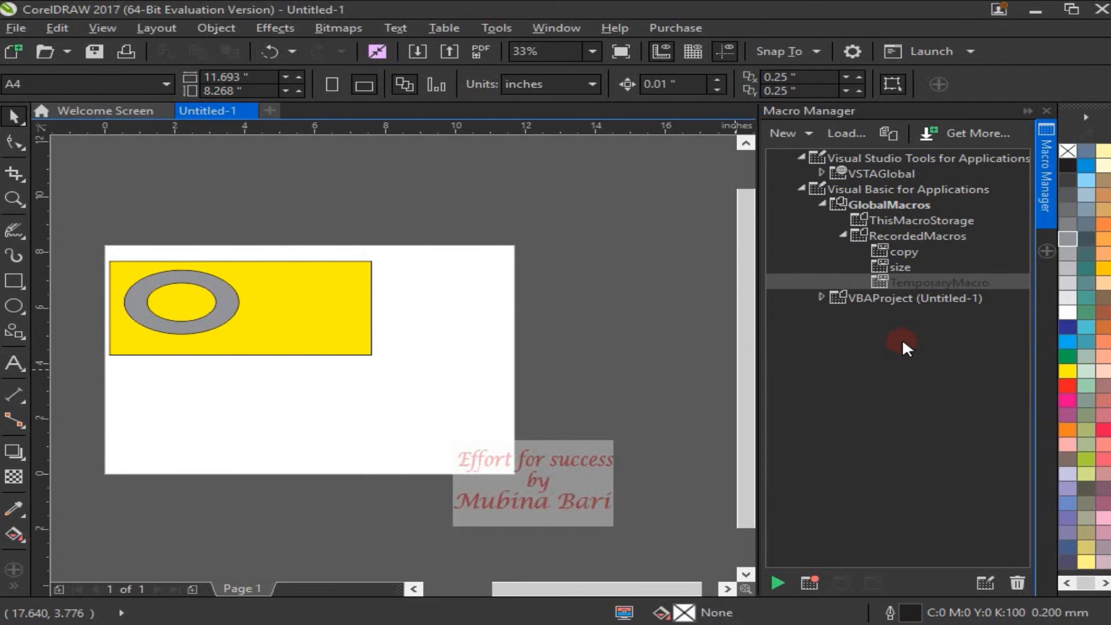
Delete the TemporaryMacro and copy macros from the RecordedMacros module, confirming each deletion.
{"action": "left_click", "coordinate": [901, 281]}
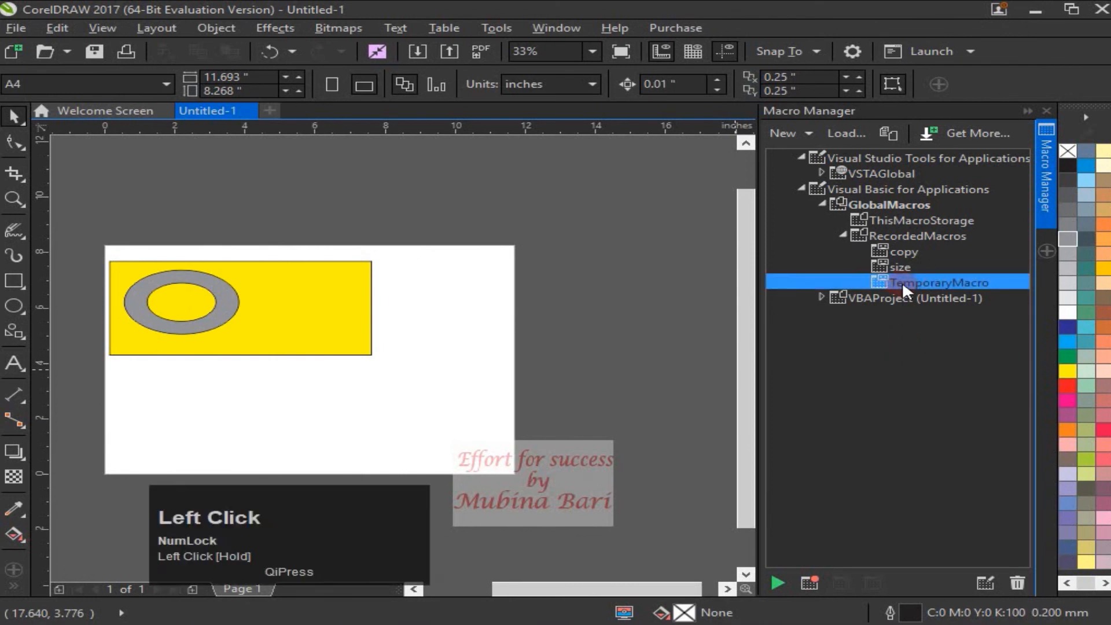
{"action": "left_click", "coordinate": [1013, 581]}
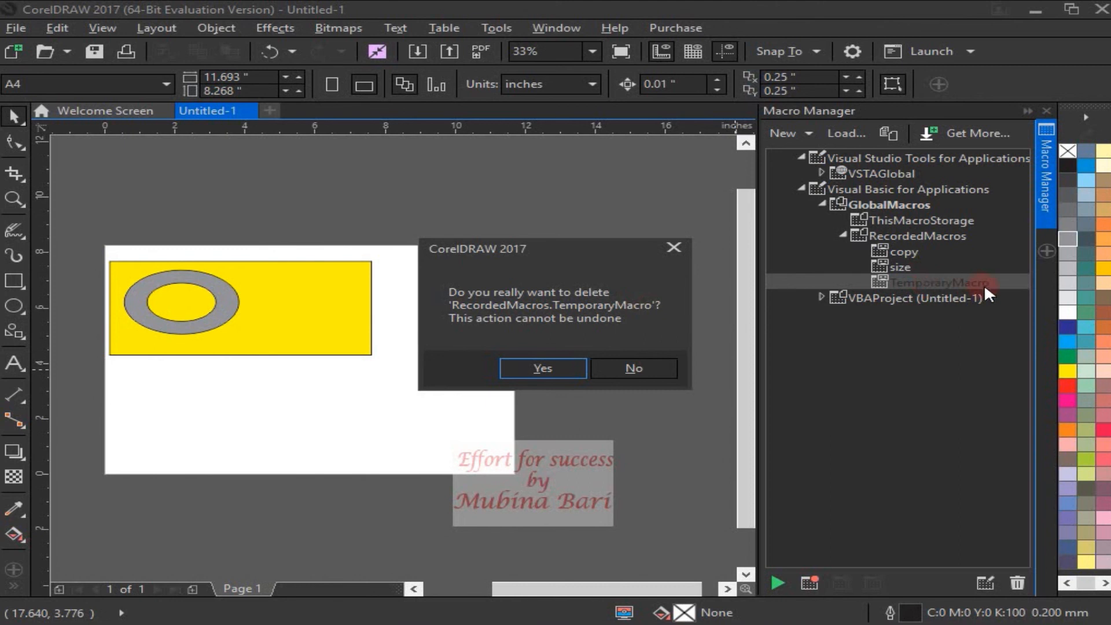
{"action": "left_click", "coordinate": [543, 361]}
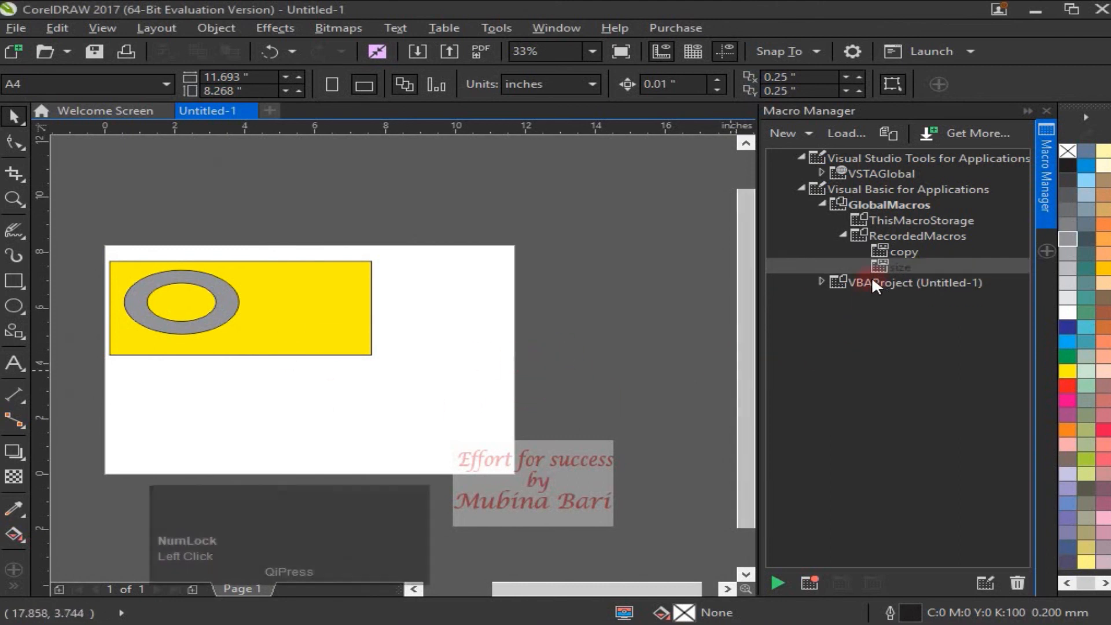
{"action": "left_click", "coordinate": [901, 252]}
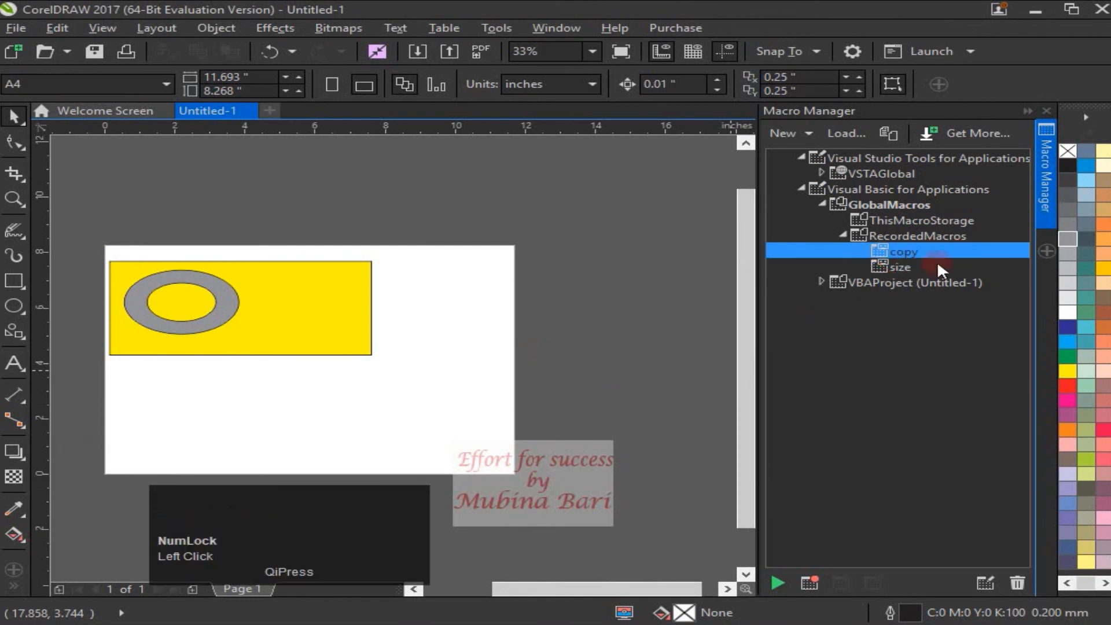
{"action": "left_click", "coordinate": [1017, 583]}
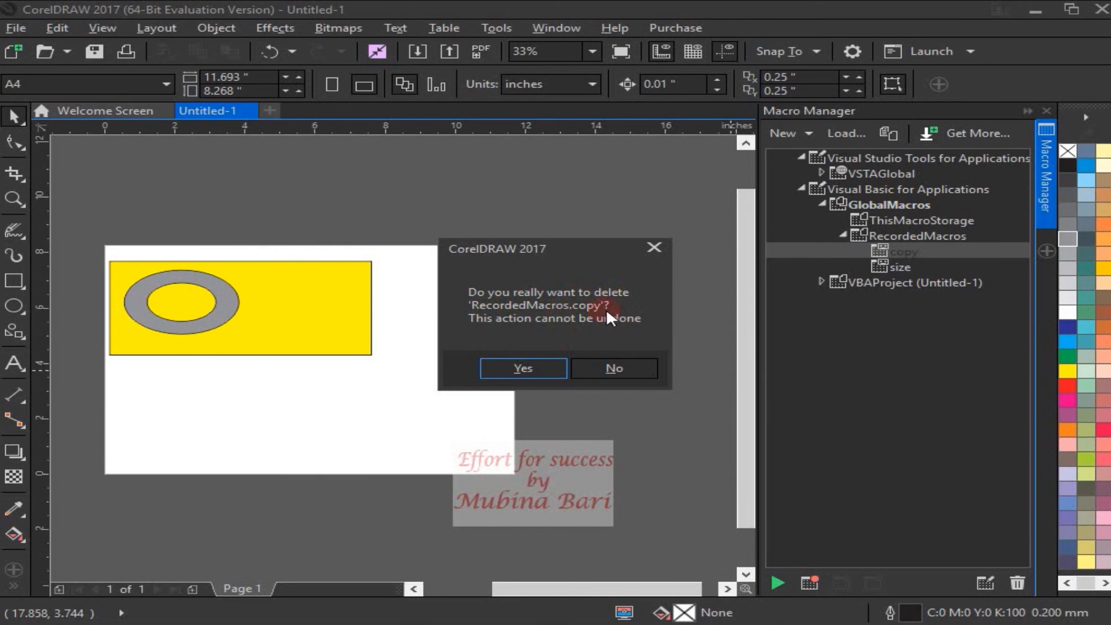
{"action": "left_click", "coordinate": [549, 367]}
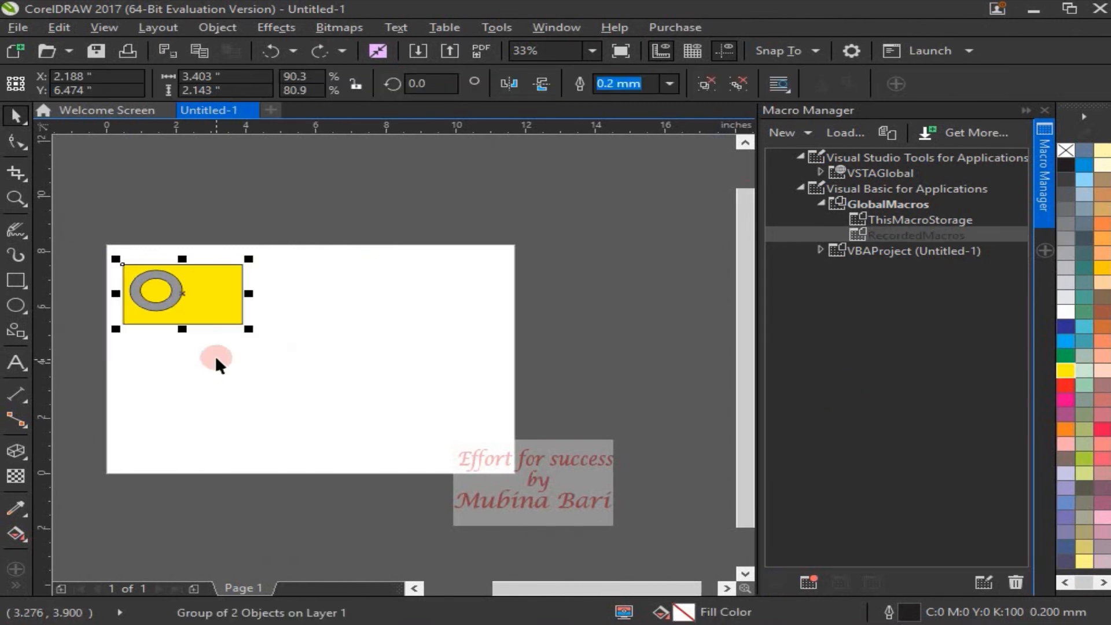
Replace the grouped design with a bold Arial letter A about 2.8 in wide and 2.8 in tall.
{"action": "key", "text": "Delete"}
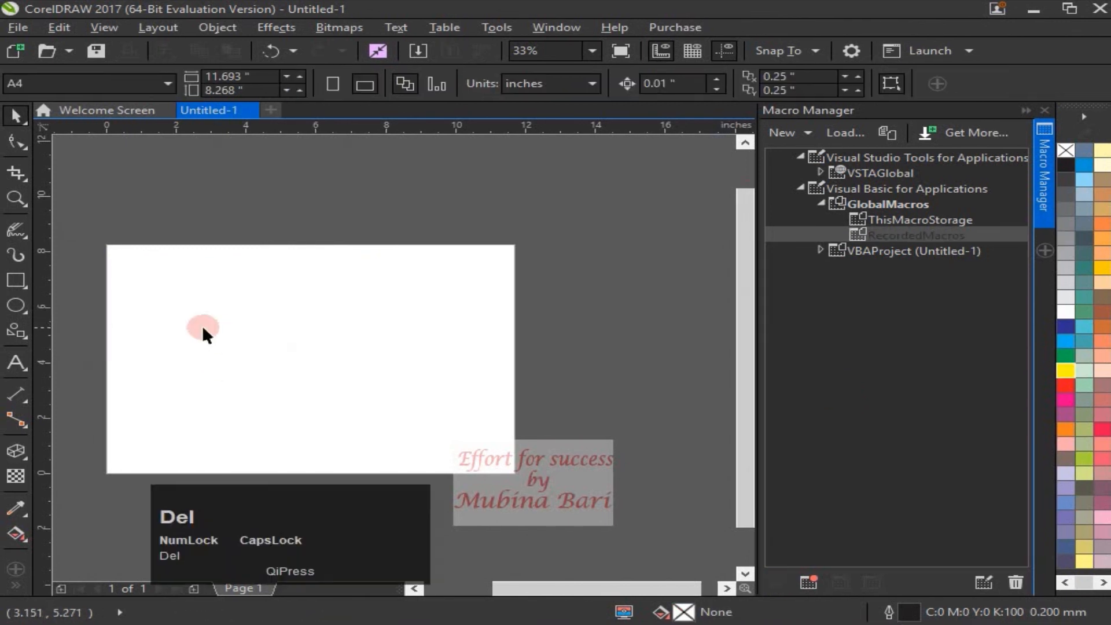
{"action": "left_click", "coordinate": [13, 364]}
{"action": "left_click", "coordinate": [137, 264]}
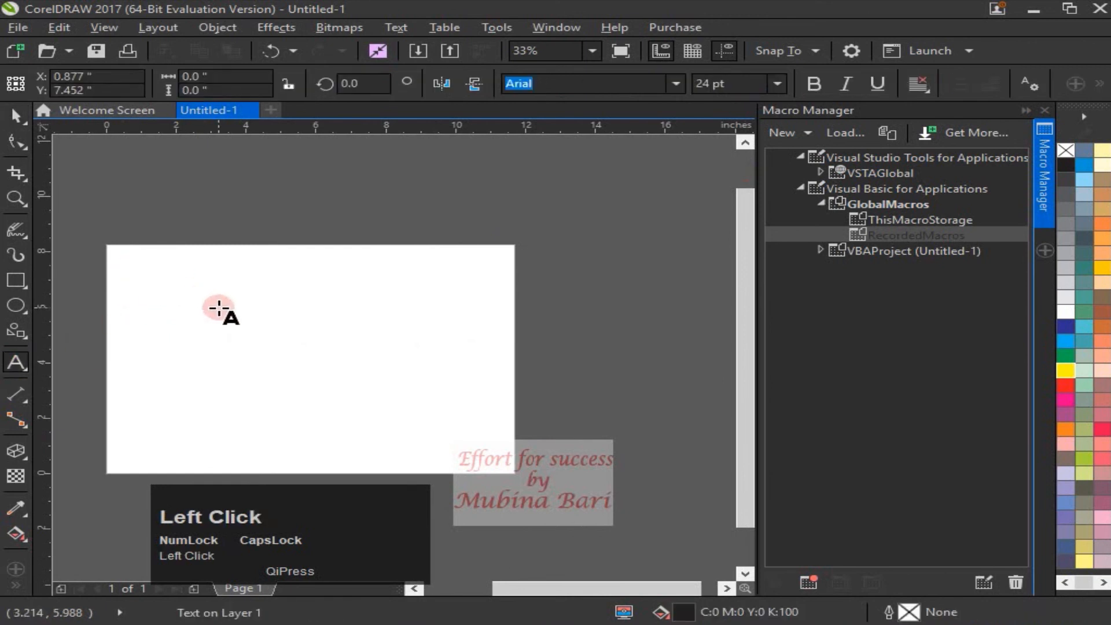
{"action": "type", "text": "A"}
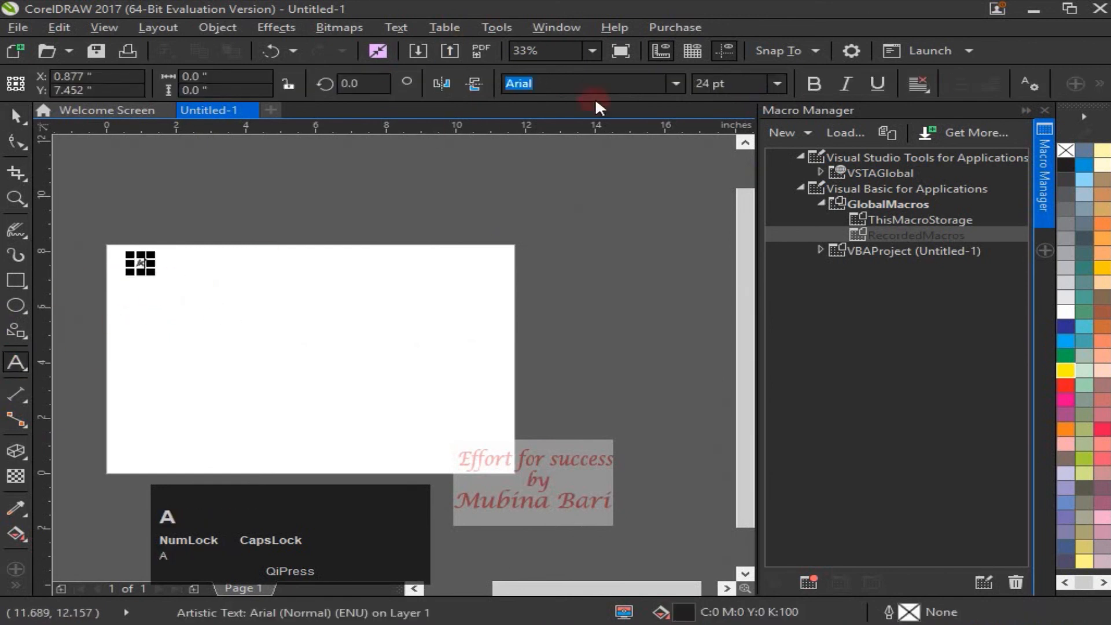
{"action": "left_click", "coordinate": [16, 116]}
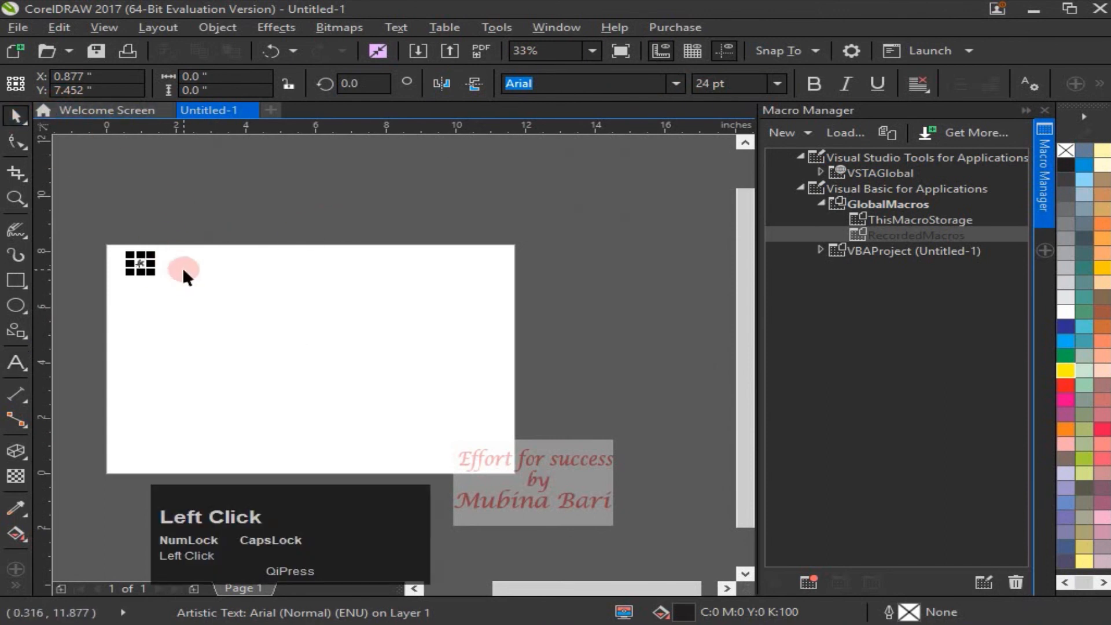
{"action": "left_click_drag", "start_coordinate": [150, 272], "coordinate": [234, 342]}
{"action": "key", "text": "ctrl+z"}
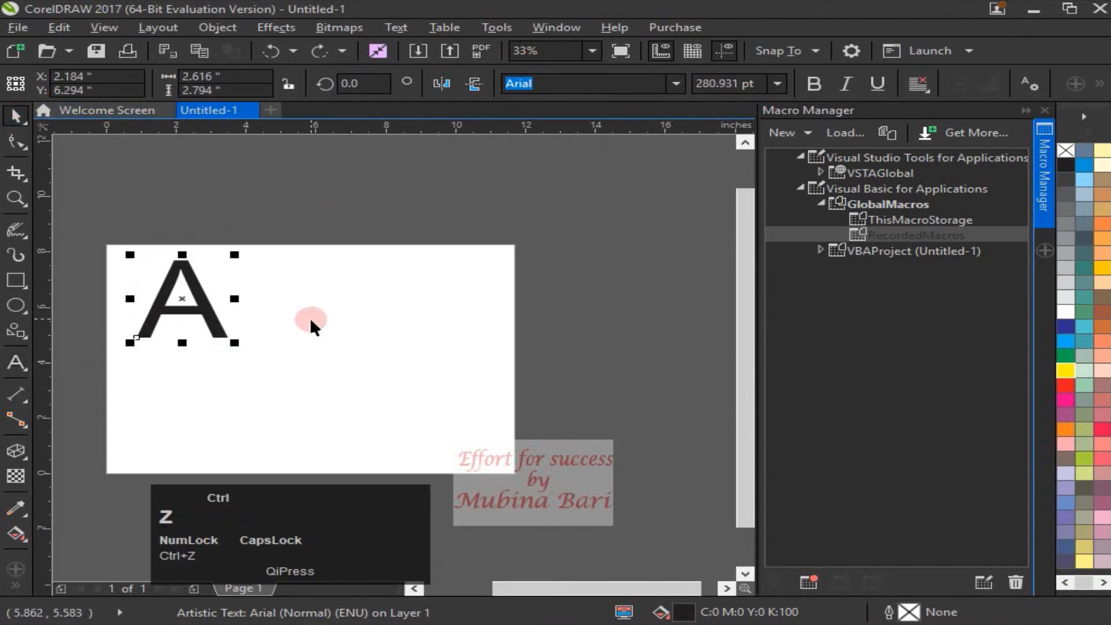
{"action": "left_click", "coordinate": [811, 84]}
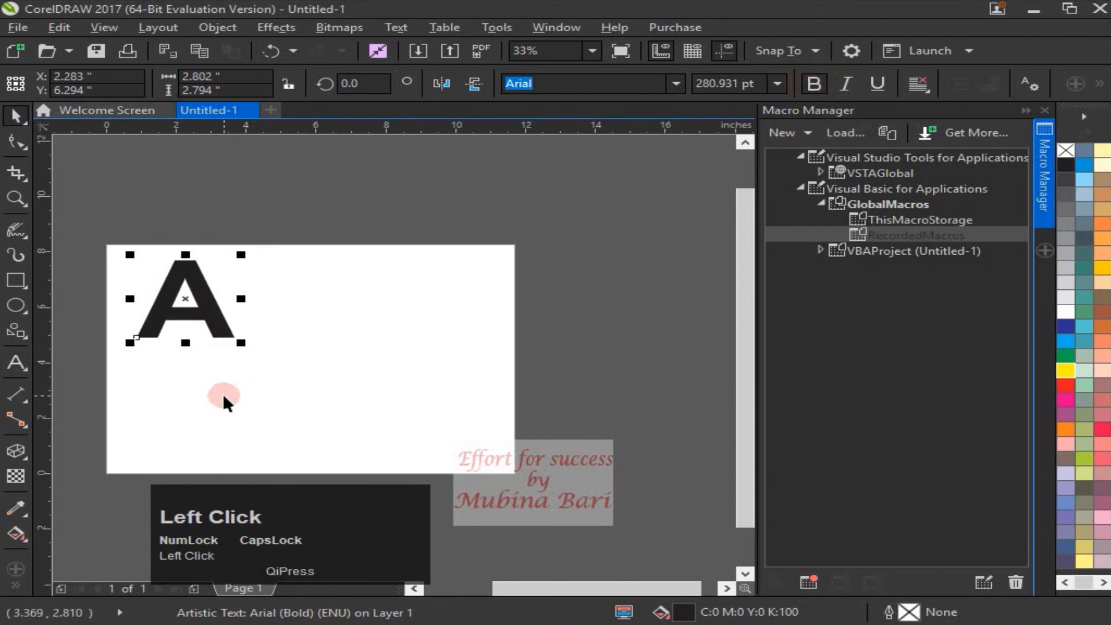
Start recording a macro named effect, saved in the global macros.
{"action": "left_click", "coordinate": [810, 583]}
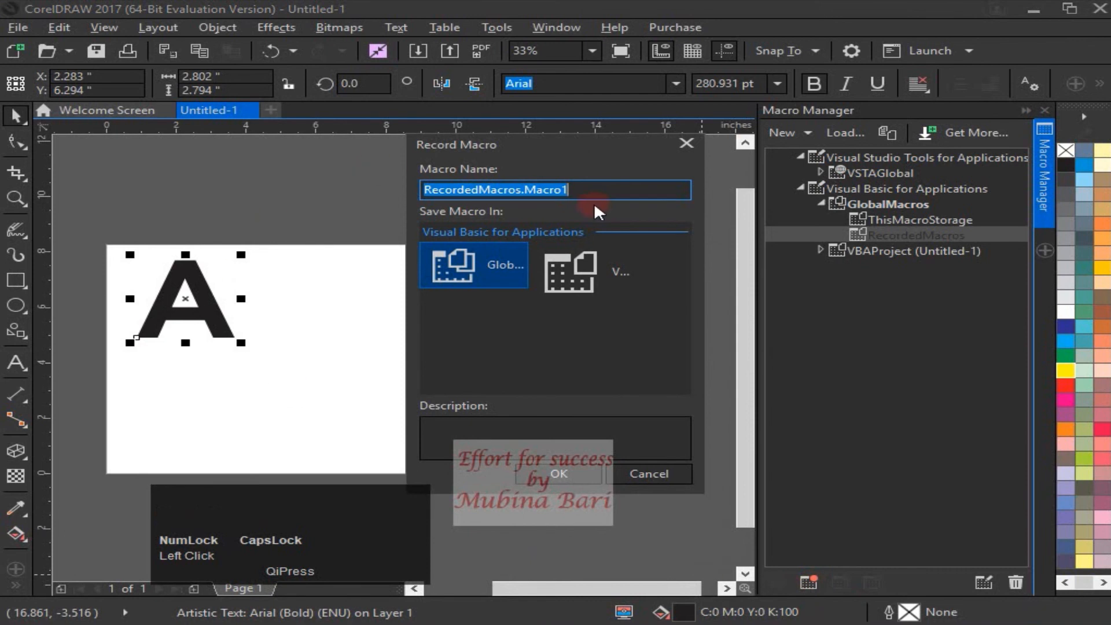
{"action": "key", "text": "BackSpace"}
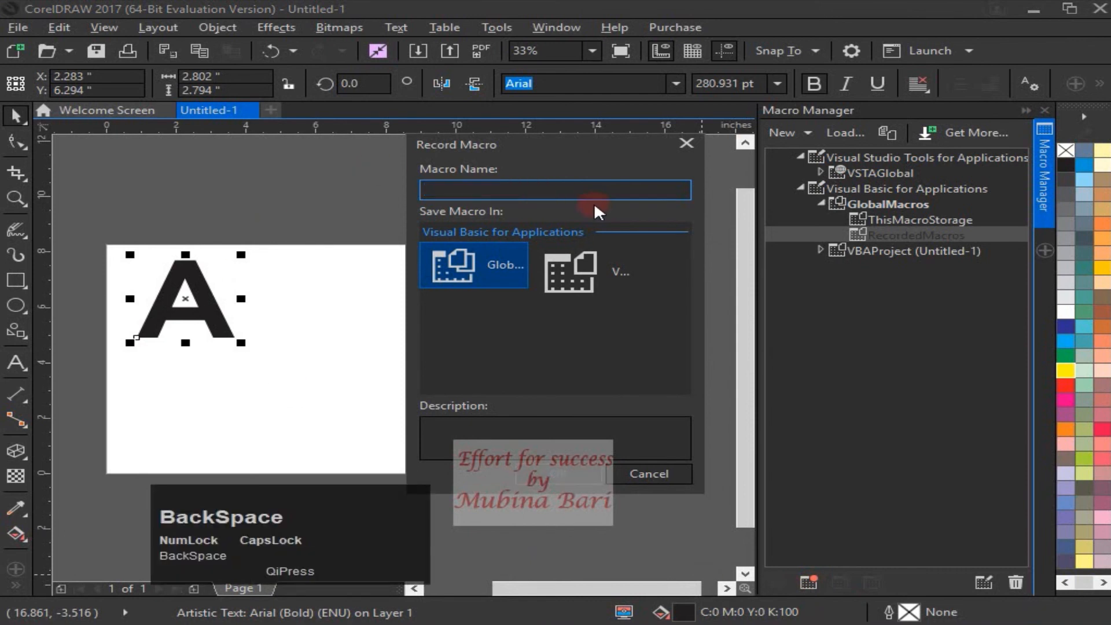
{"action": "type", "text": "eff"}
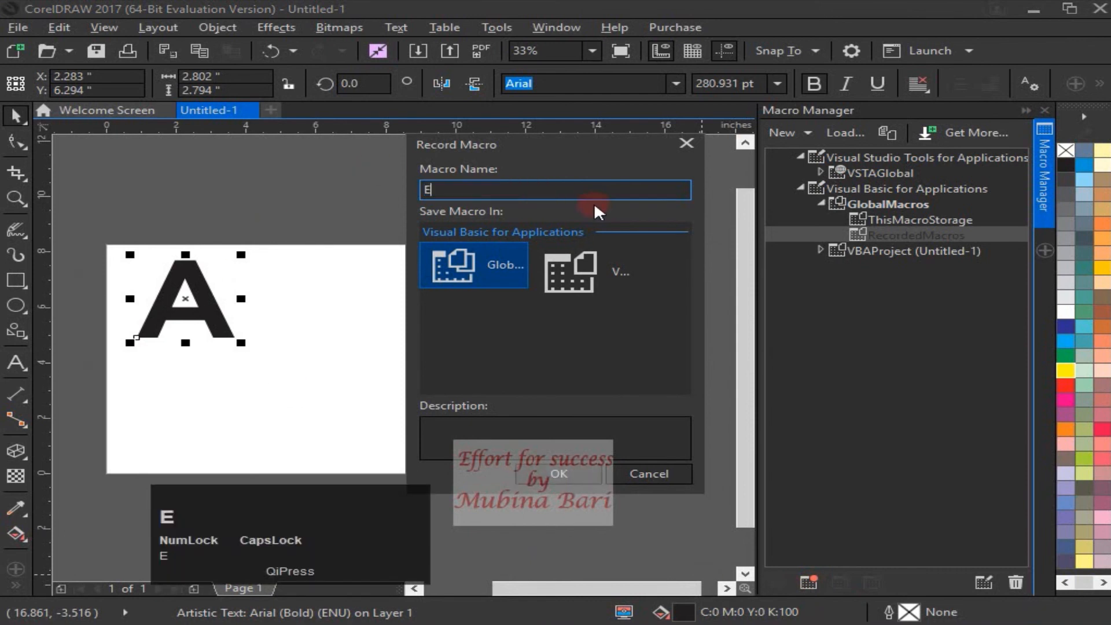
{"action": "type", "text": "ect"}
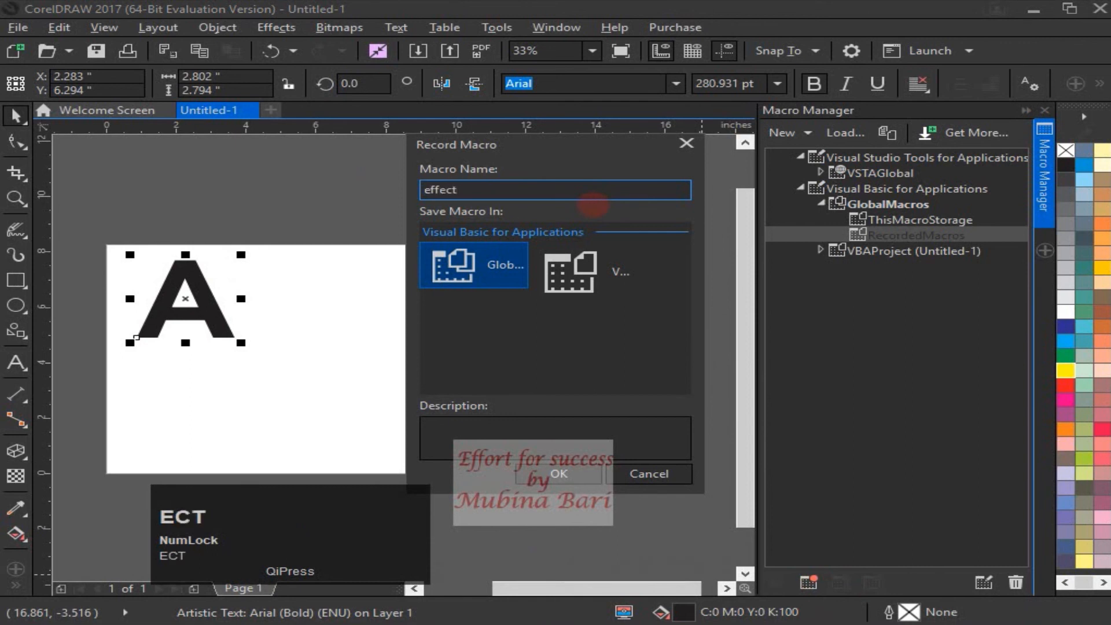
{"action": "left_click", "coordinate": [559, 474]}
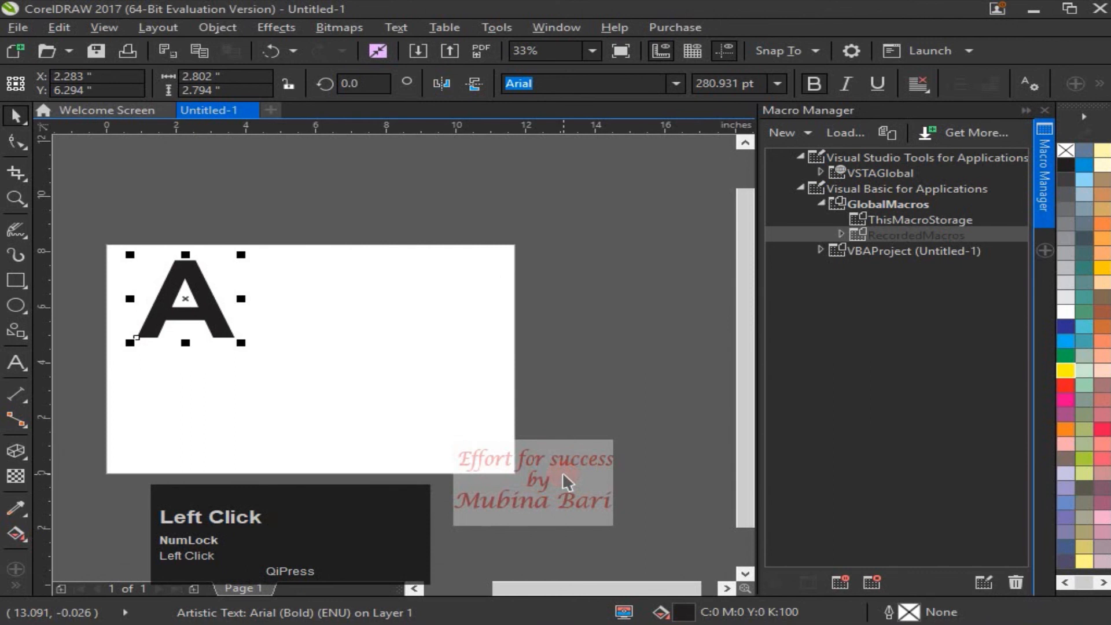
Extrude the letter A with the Extrude Bottom Left preset, reduce its depth to 4, and stop the macro recording.
{"action": "left_click", "coordinate": [16, 451]}
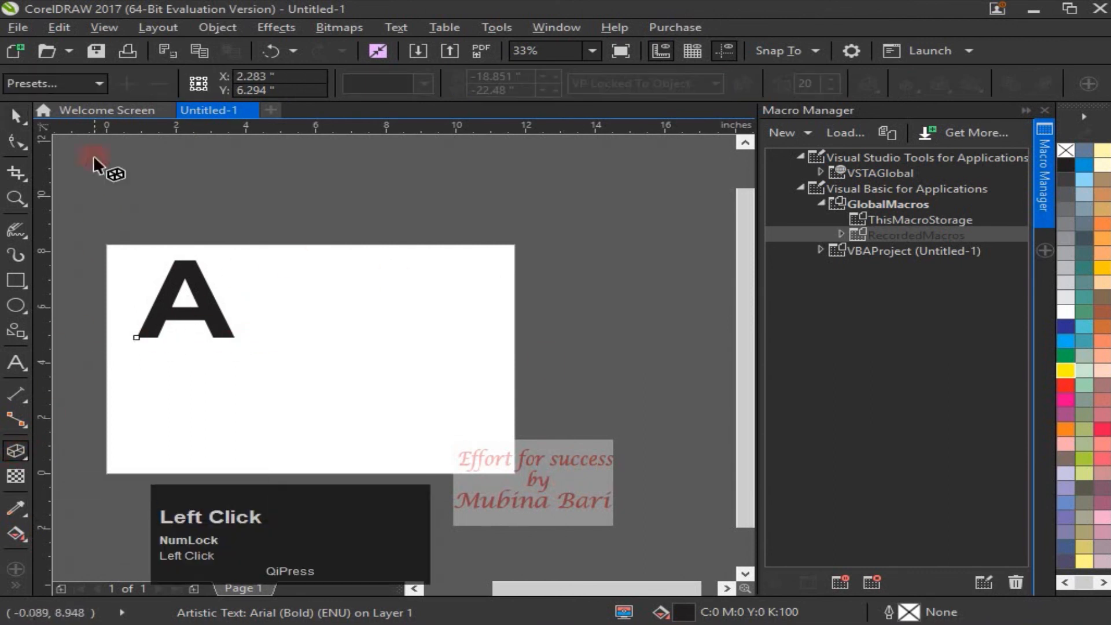
{"action": "left_click", "coordinate": [99, 84]}
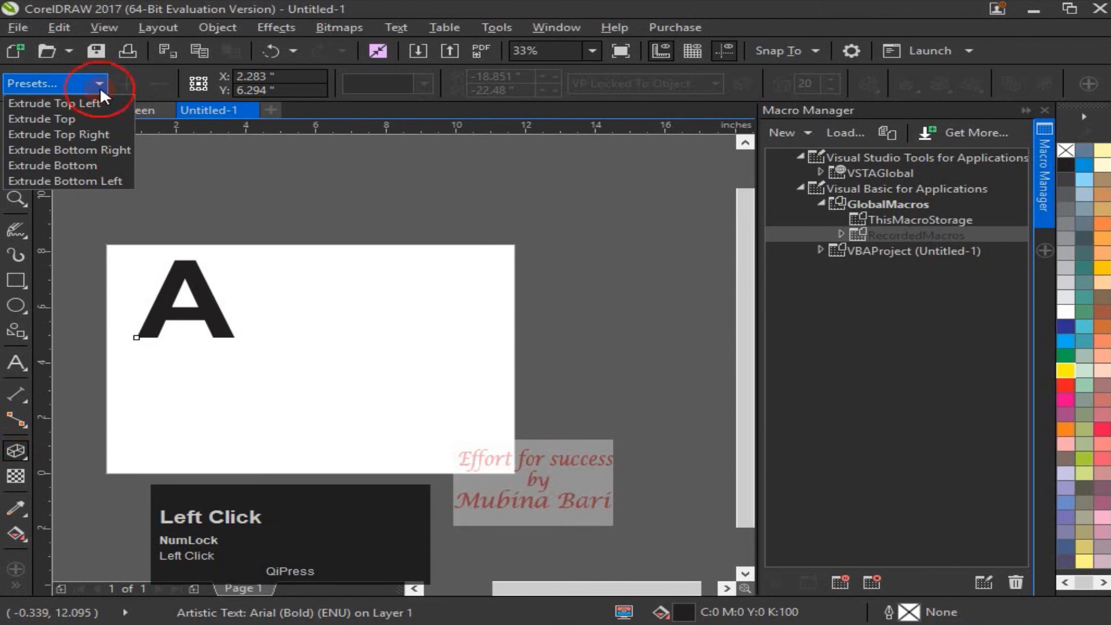
{"action": "left_click", "coordinate": [99, 181]}
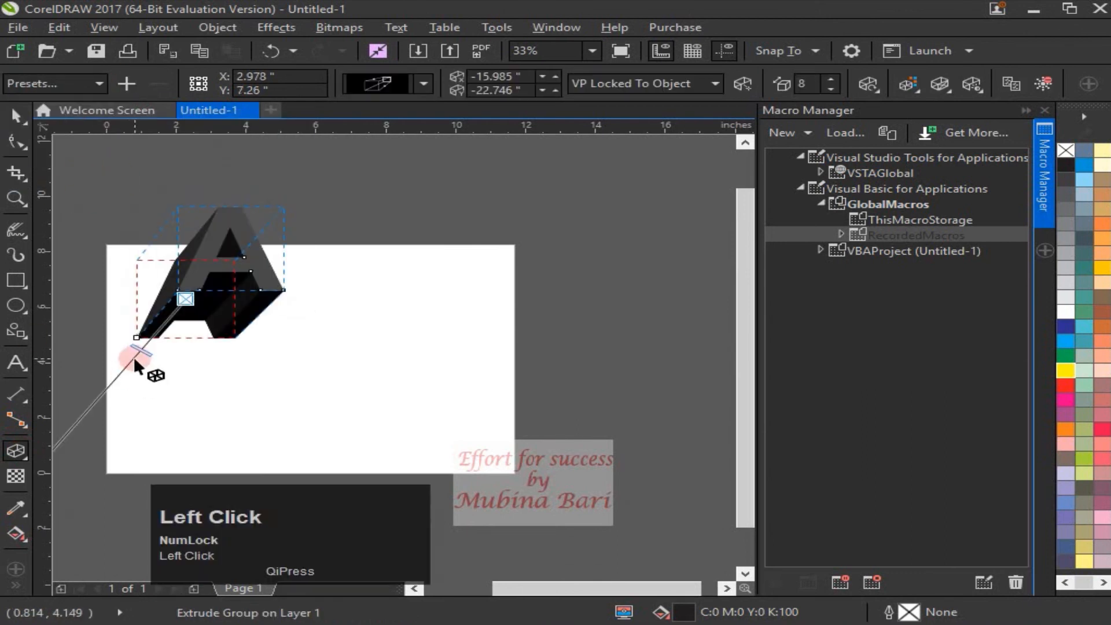
{"action": "left_click_drag", "start_coordinate": [141, 349], "coordinate": [165, 329]}
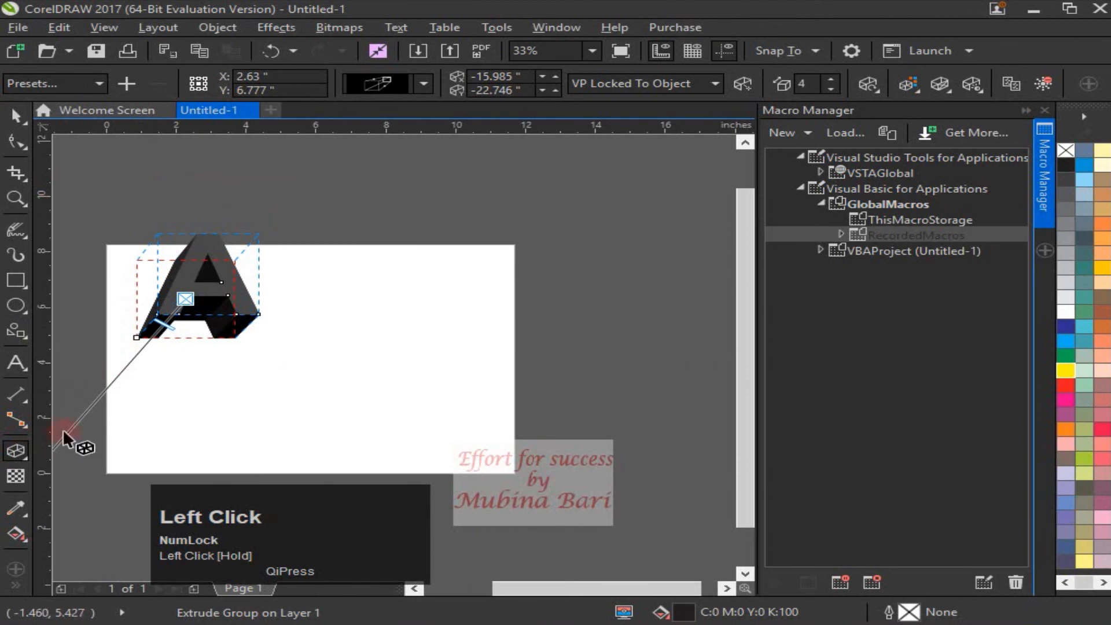
{"action": "left_click", "coordinate": [874, 580]}
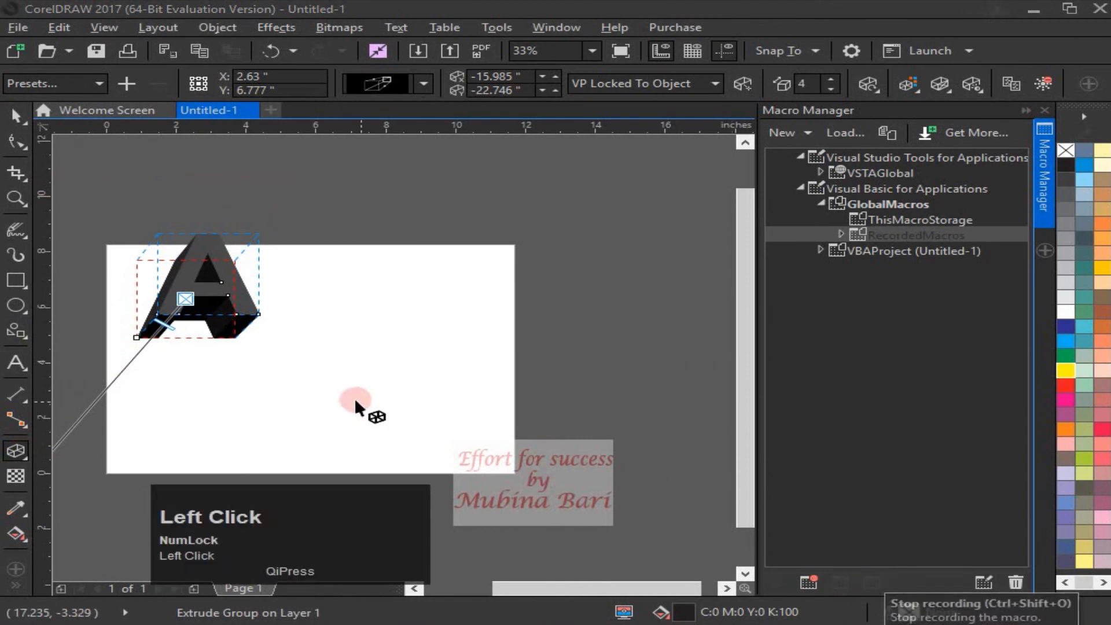
Replace the extruded letter with the artistic text Macro, enlarged to about 7.7 by 2.1 in.
{"action": "left_click", "coordinate": [13, 118]}
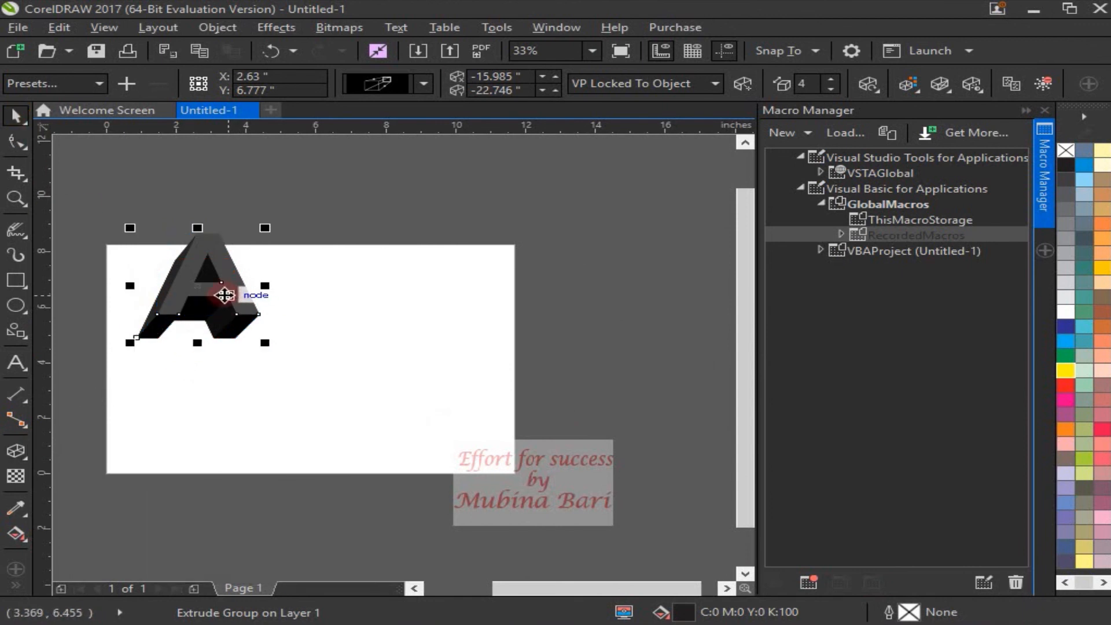
{"action": "key", "text": "Delete"}
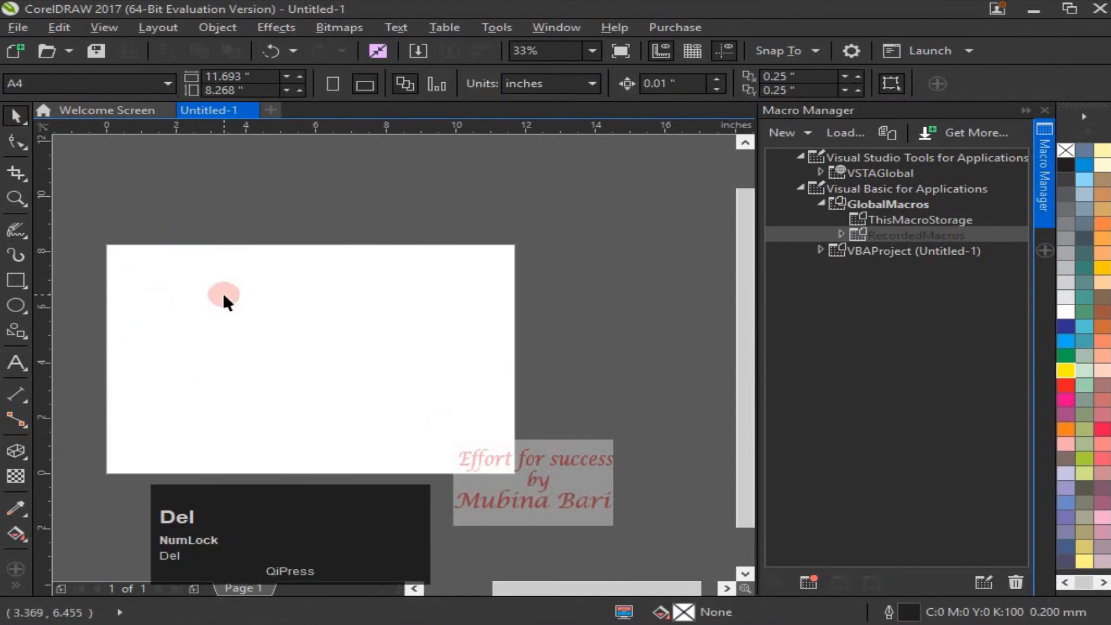
{"action": "left_click", "coordinate": [18, 360]}
{"action": "left_click", "coordinate": [65, 361]}
{"action": "left_click", "coordinate": [151, 331]}
{"action": "type", "text": "Macro"}
{"action": "left_click", "coordinate": [16, 115]}
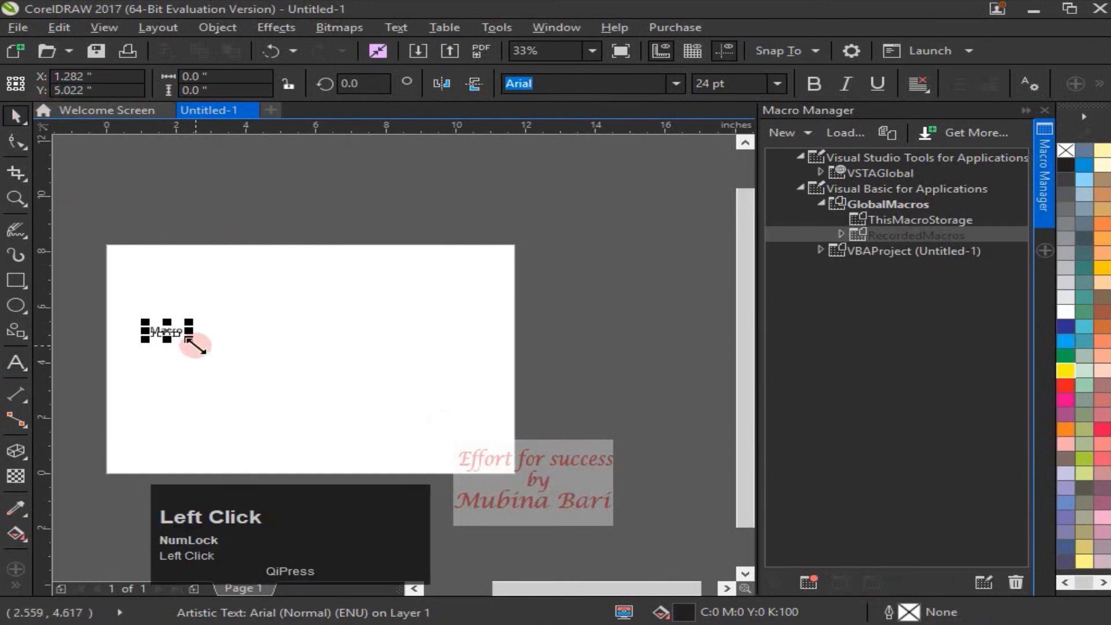
{"action": "left_click_drag", "start_coordinate": [190, 339], "coordinate": [433, 442]}
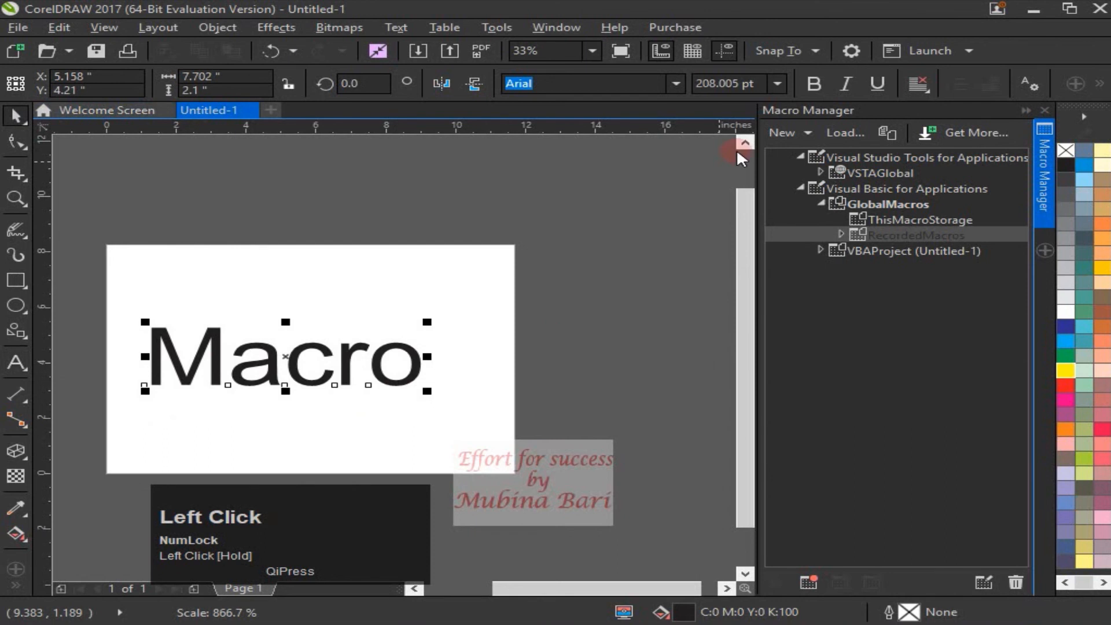
Format the Macro text as bold with a yellow fill and a 2 mm outline in 80% black.
{"action": "left_click", "coordinate": [813, 84]}
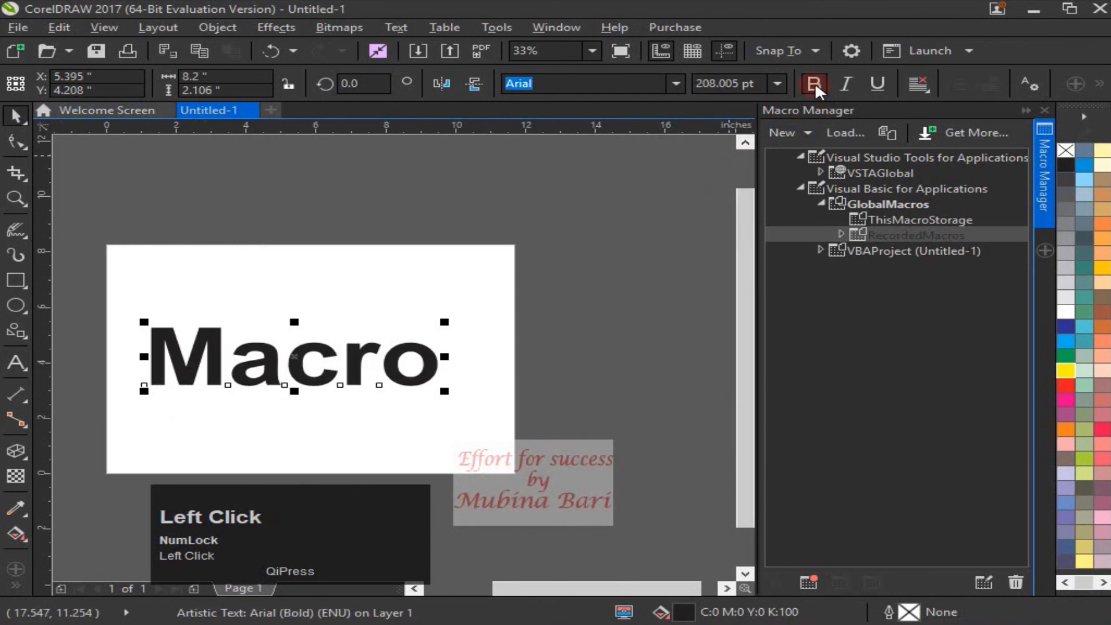
{"action": "left_click", "coordinate": [1064, 371]}
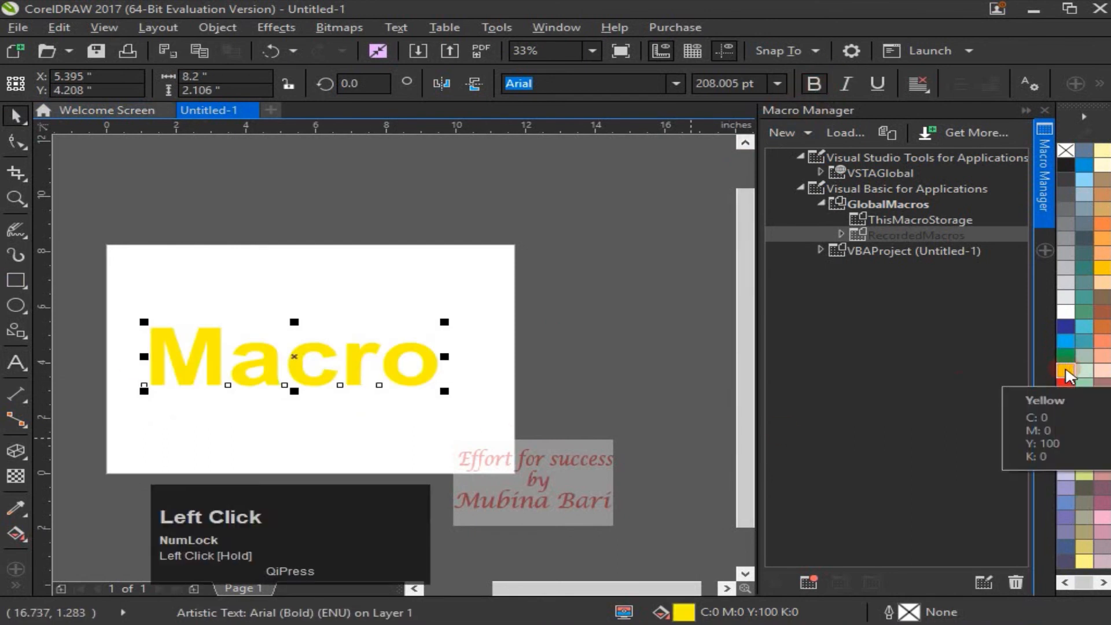
{"action": "right_click", "coordinate": [1067, 196]}
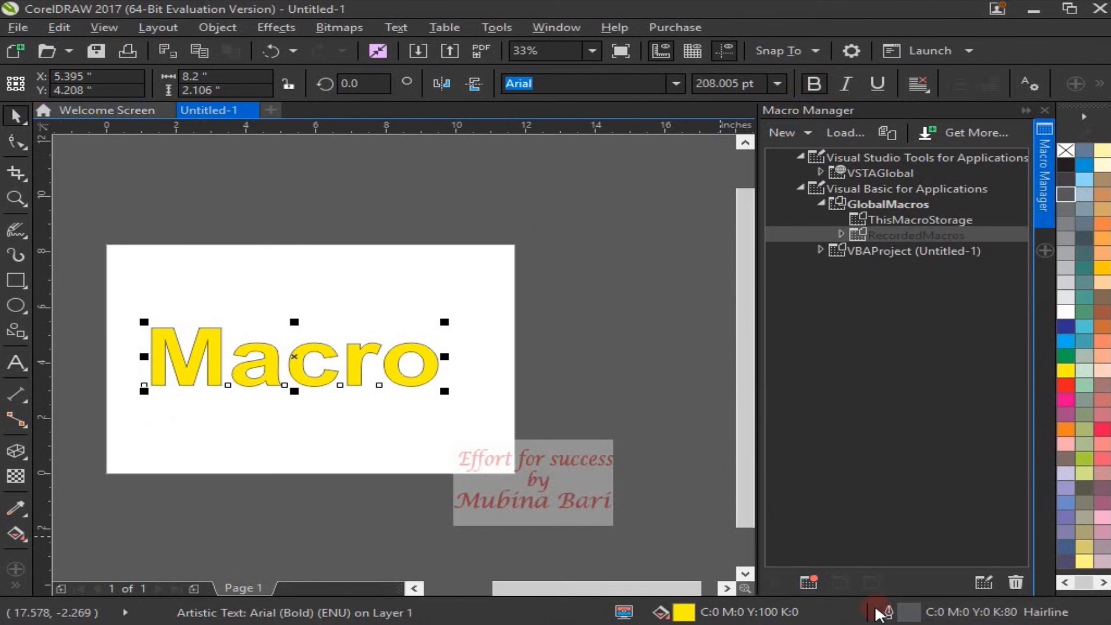
{"action": "left_click", "coordinate": [889, 613]}
{"action": "left_click_drag", "start_coordinate": [414, 206], "coordinate": [350, 336]}
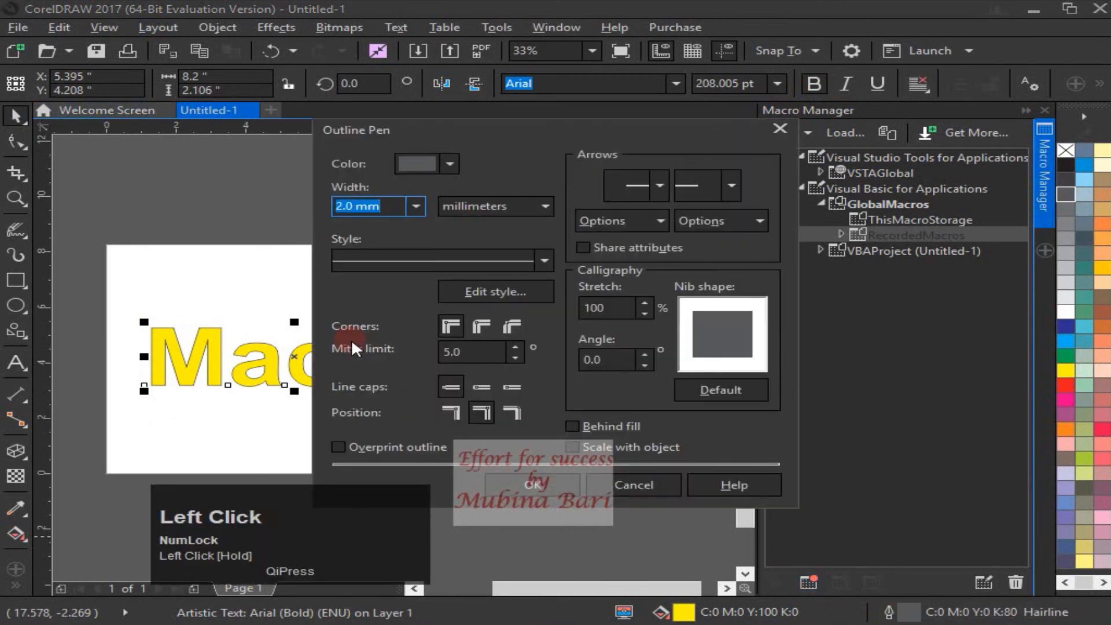
{"action": "left_click", "coordinate": [532, 483]}
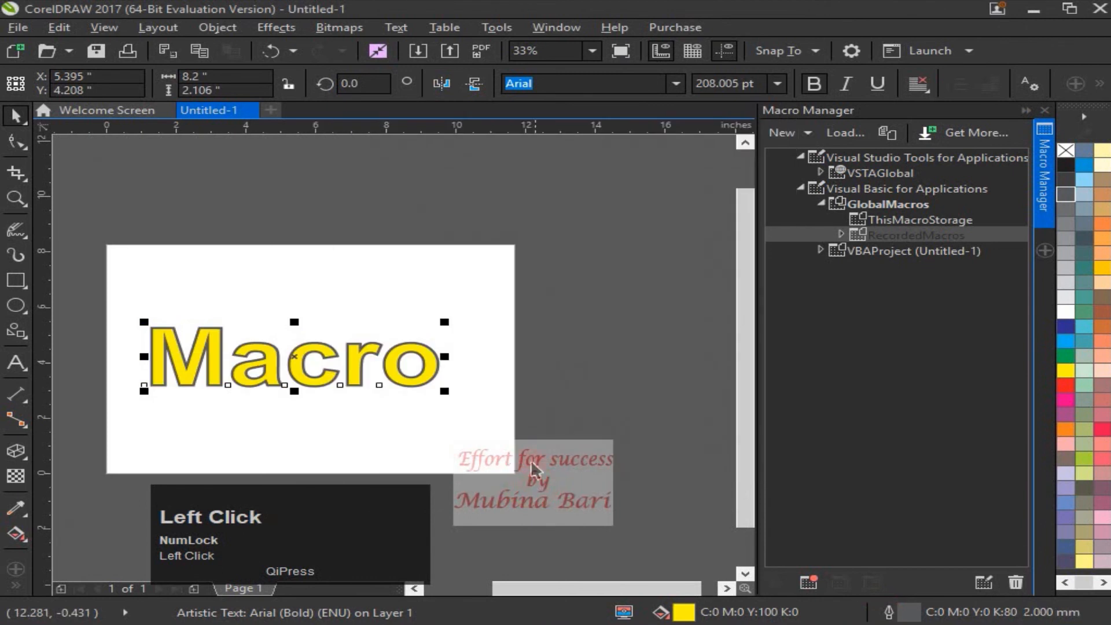
Run the effect macro from RecordedMacros on the Macro text and deselect the result.
{"action": "left_click", "coordinate": [337, 417]}
{"action": "left_click", "coordinate": [303, 372]}
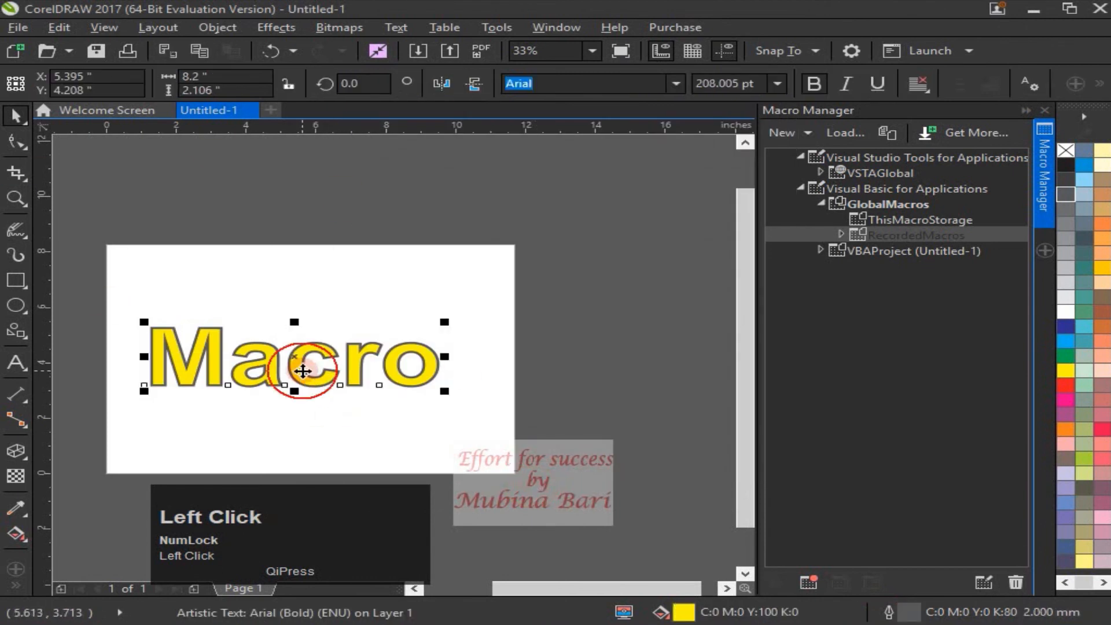
{"action": "left_click", "coordinate": [844, 236]}
{"action": "left_click", "coordinate": [842, 235]}
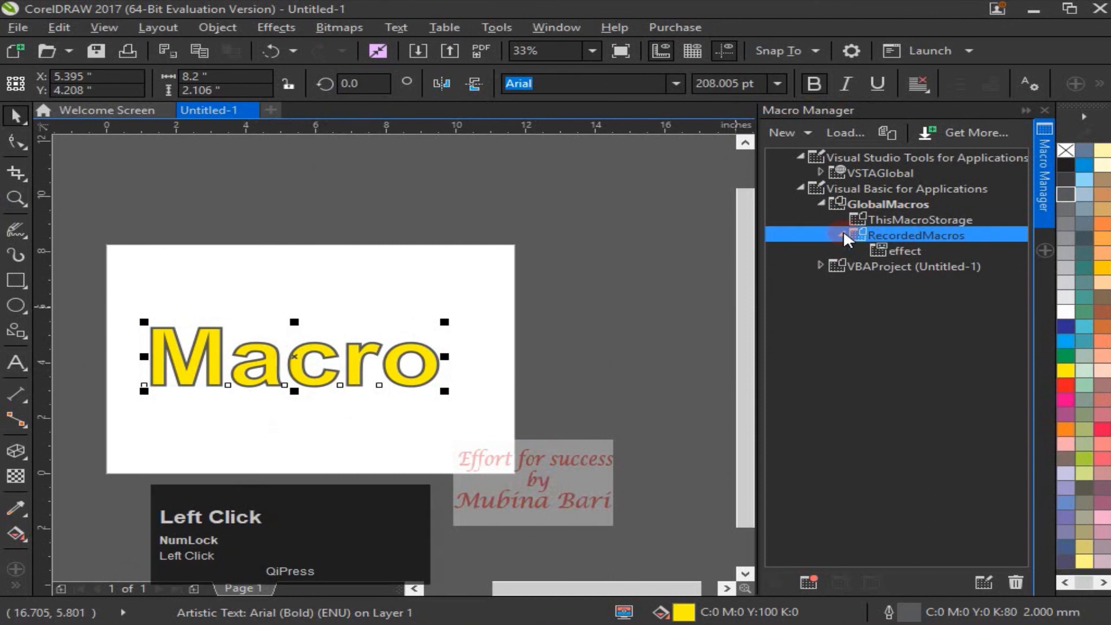
{"action": "left_click", "coordinate": [910, 253]}
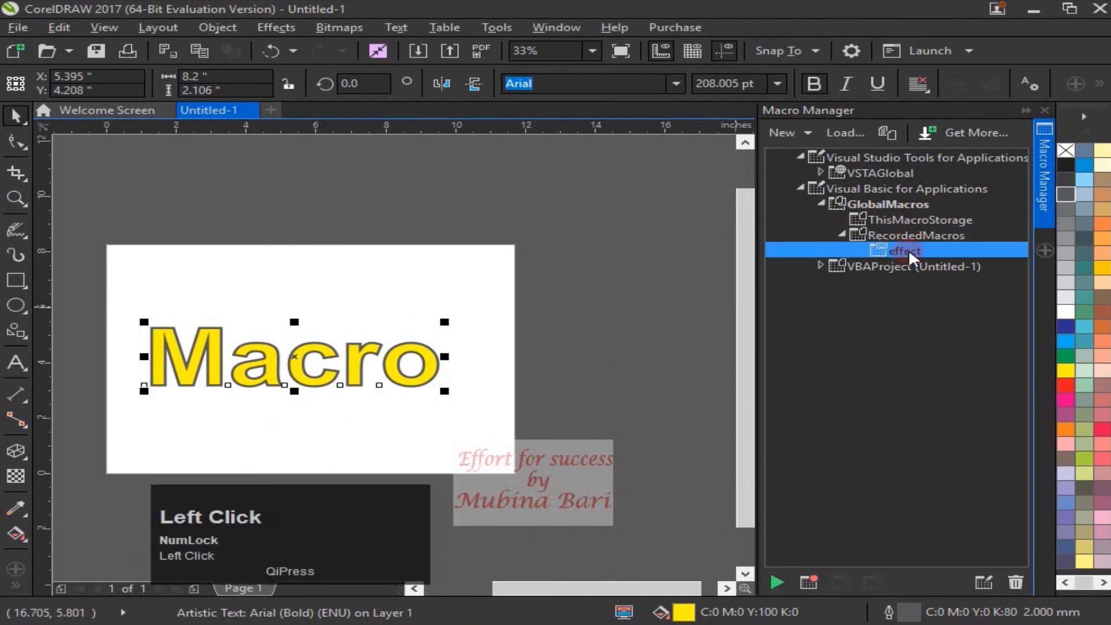
{"action": "left_click", "coordinate": [776, 583]}
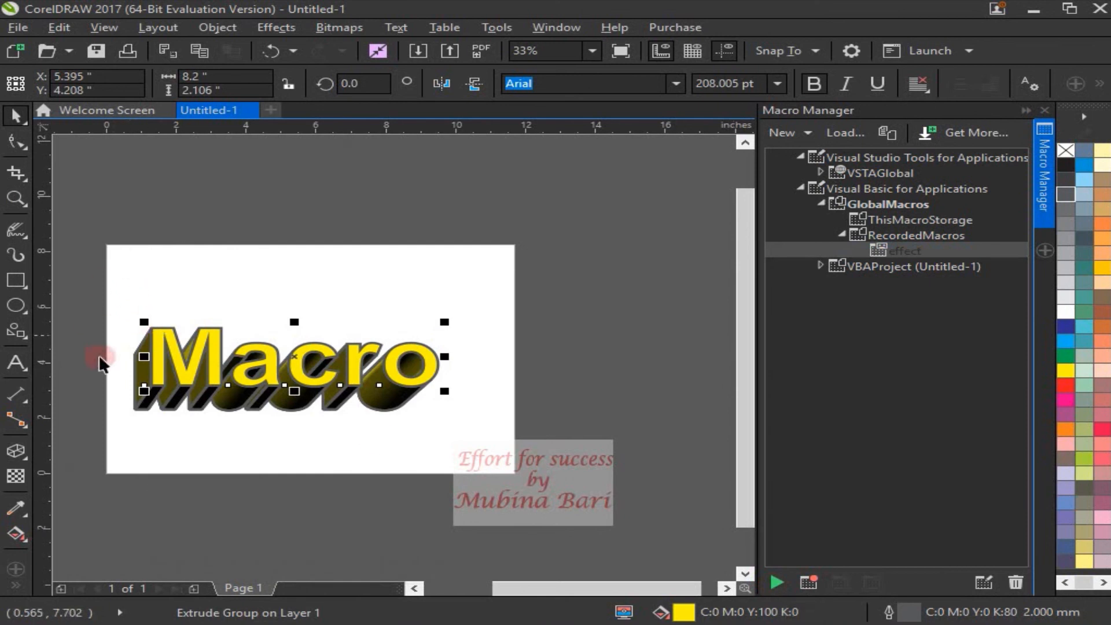
{"action": "left_click", "coordinate": [210, 441]}
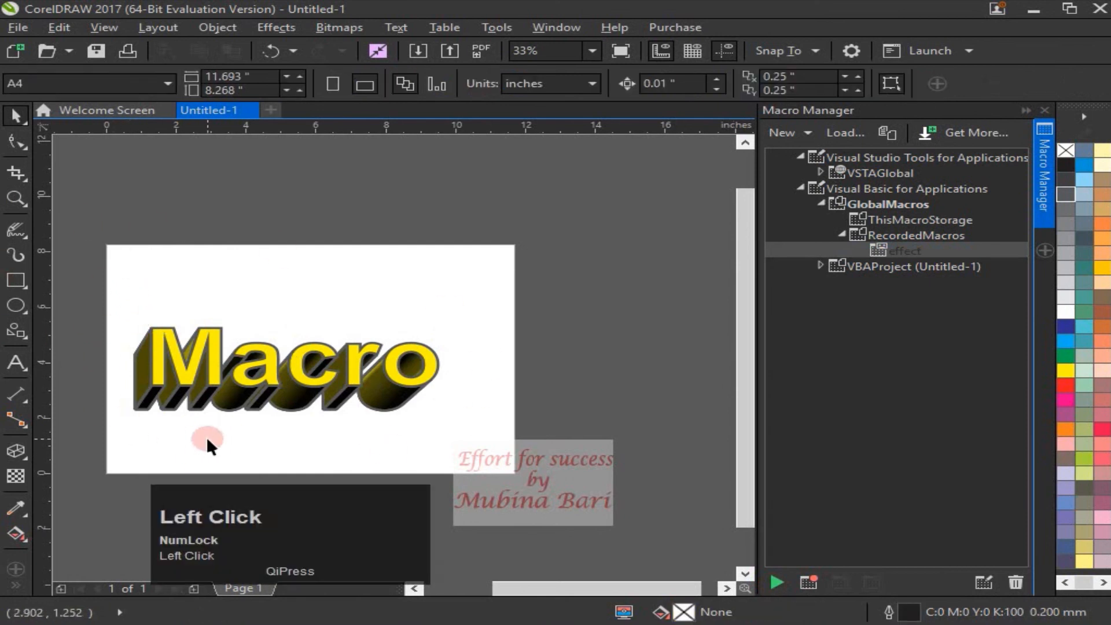